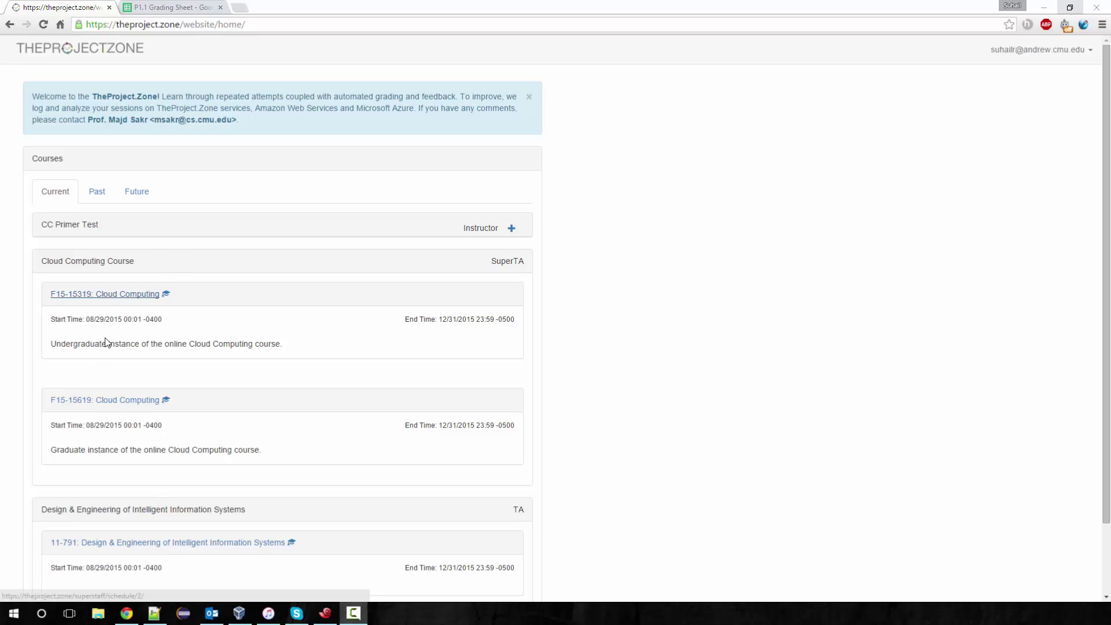
Open the Perform Grading page in the gradebook of the F15-15619 Cloud Computing course
left_click(103, 401)
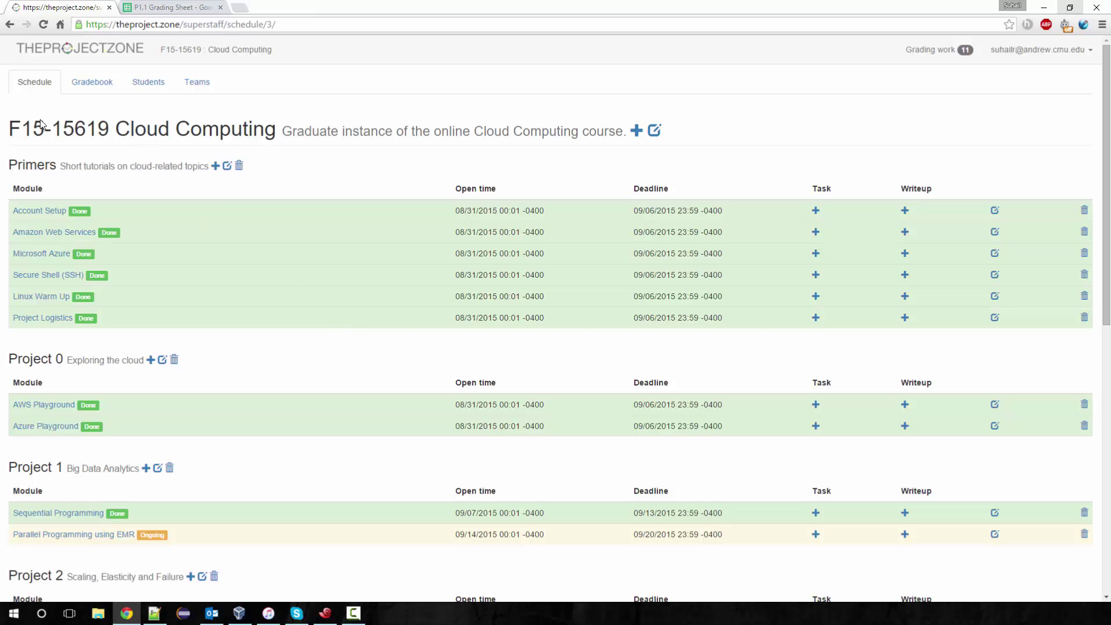
left_click(93, 92)
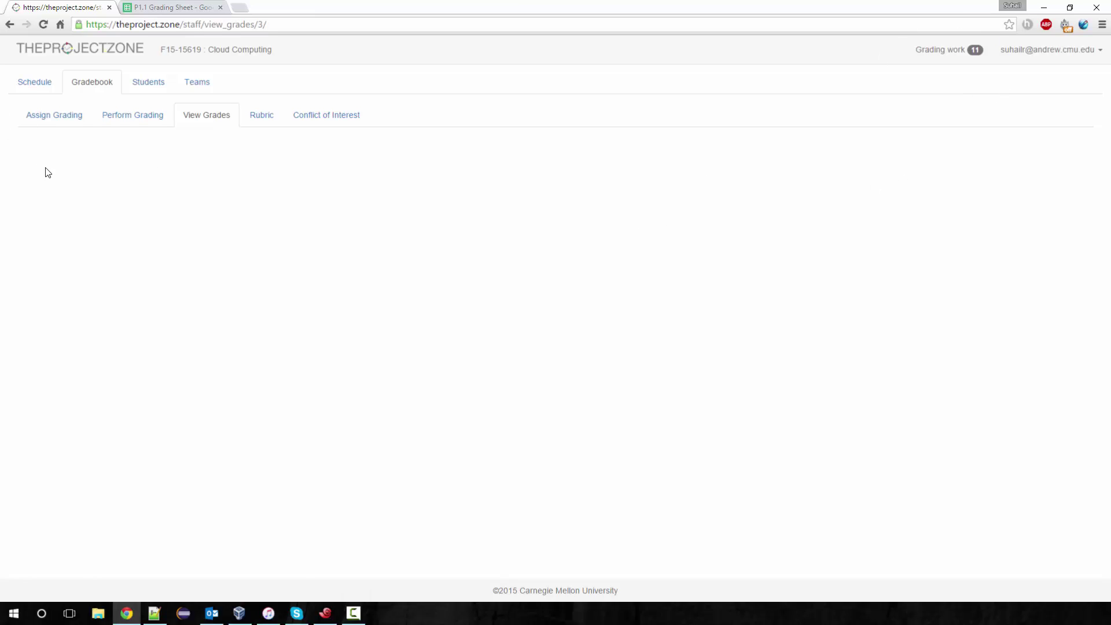
left_click(127, 125)
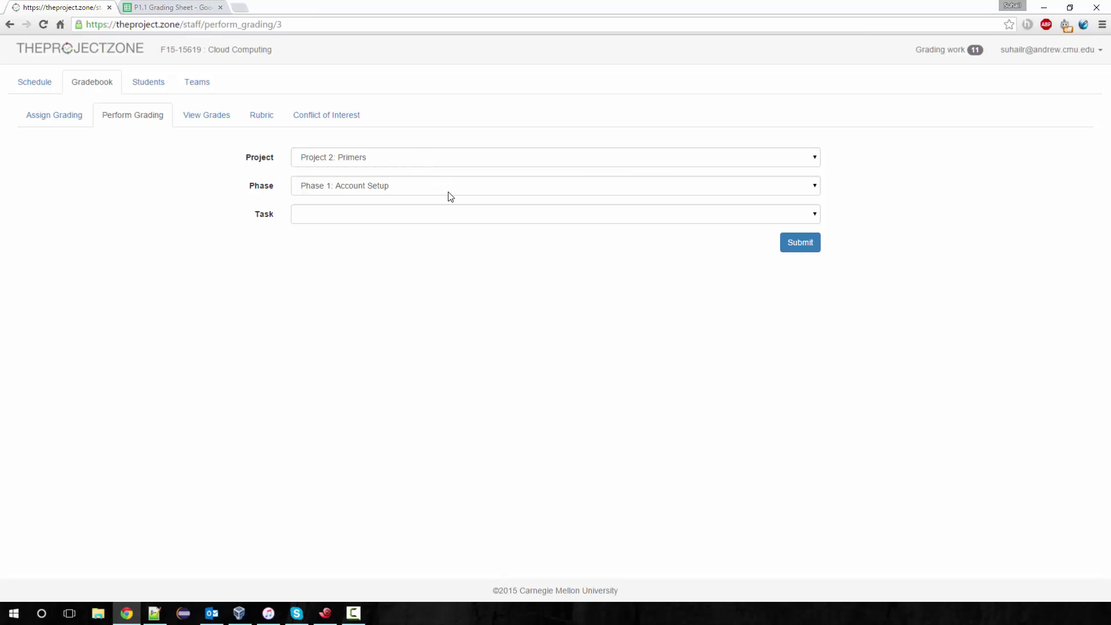
Load the grading list for Project 4: Project 1, Phase 9: Sequential Programming, Task 1: Single Day Wikipedia Analysis
left_click(435, 158)
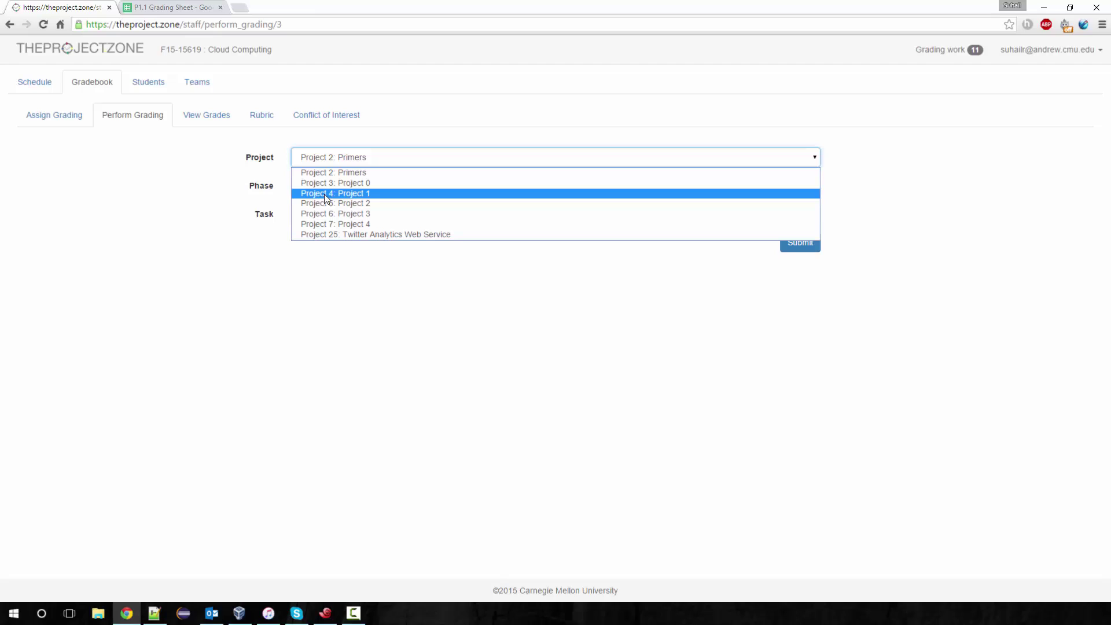
left_click(413, 192)
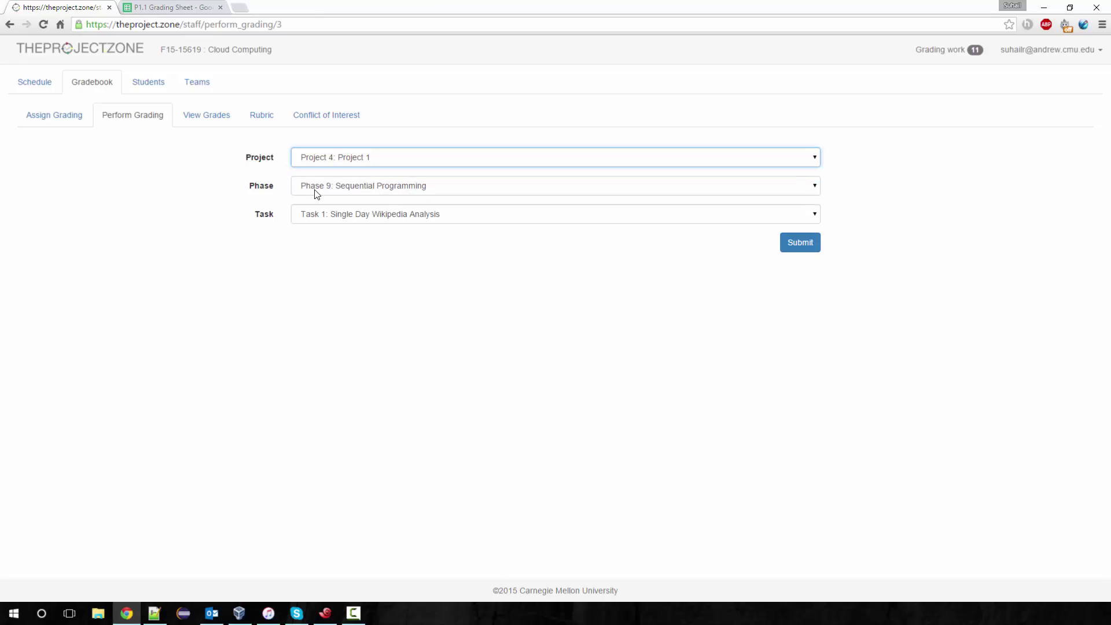
left_click(383, 187)
left_click(384, 186)
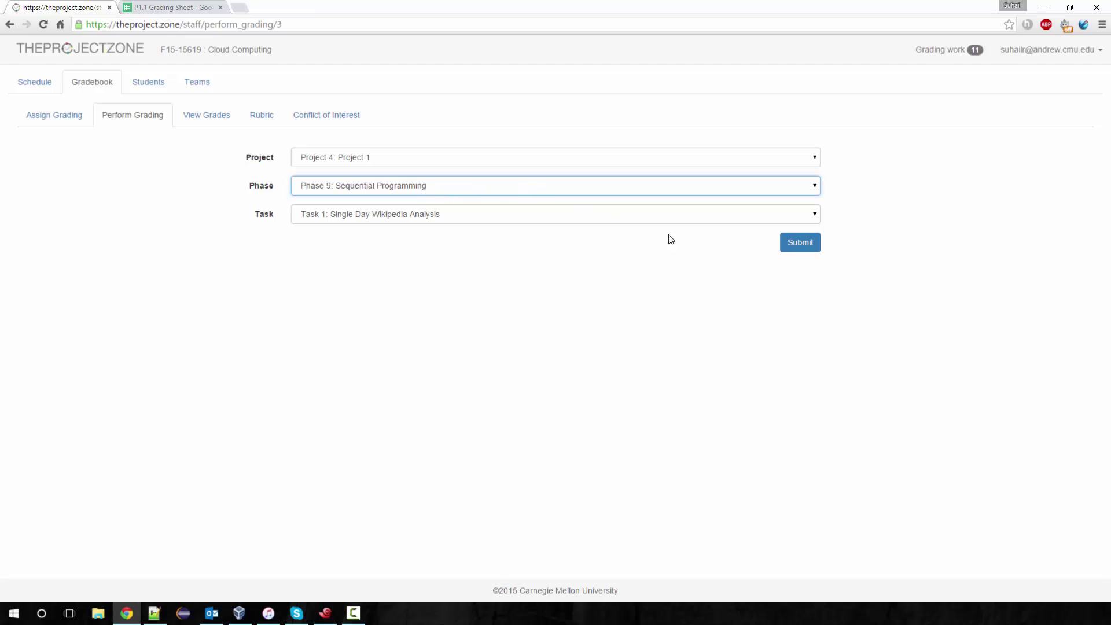
left_click(799, 250)
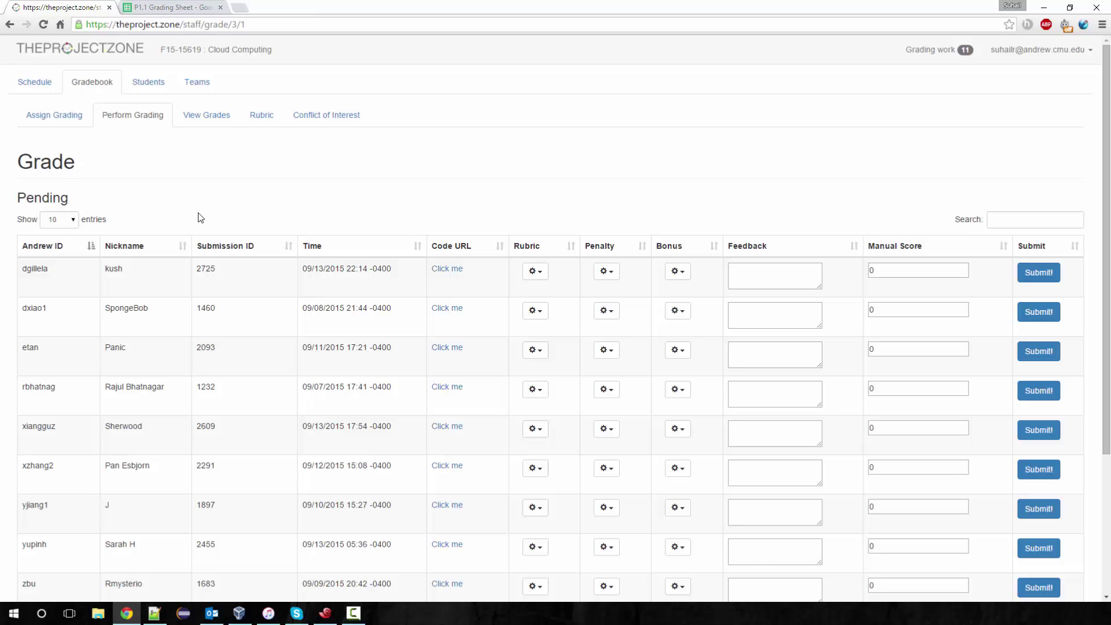
Examine the Pending and Completed submission tables on the Grade page
double_click(50, 192)
scroll(118, 194, "down", 3)
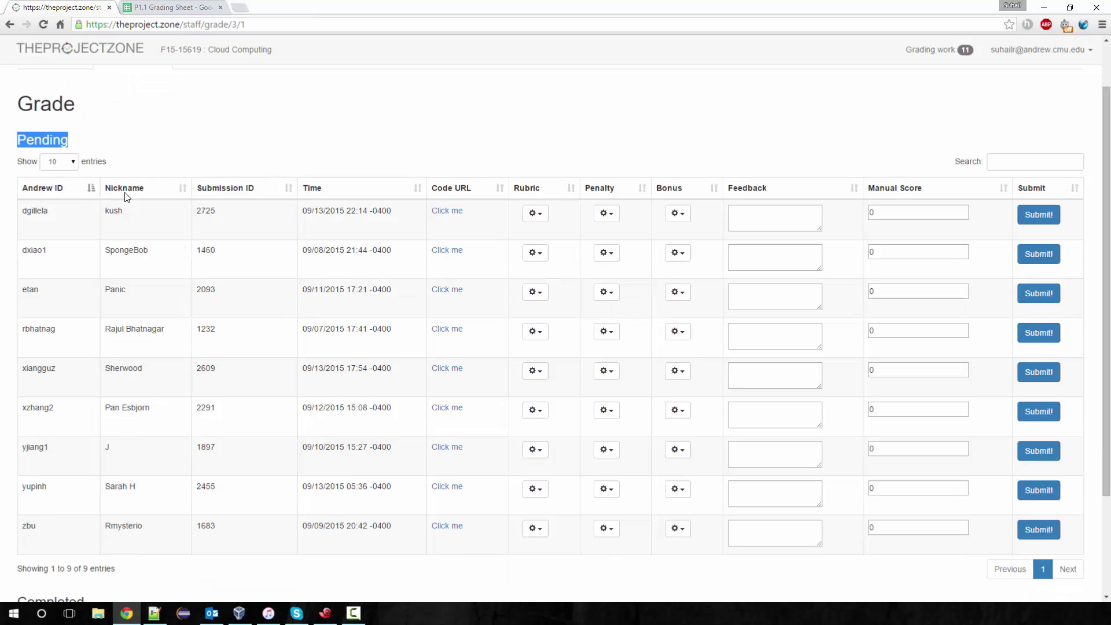
double_click(38, 468)
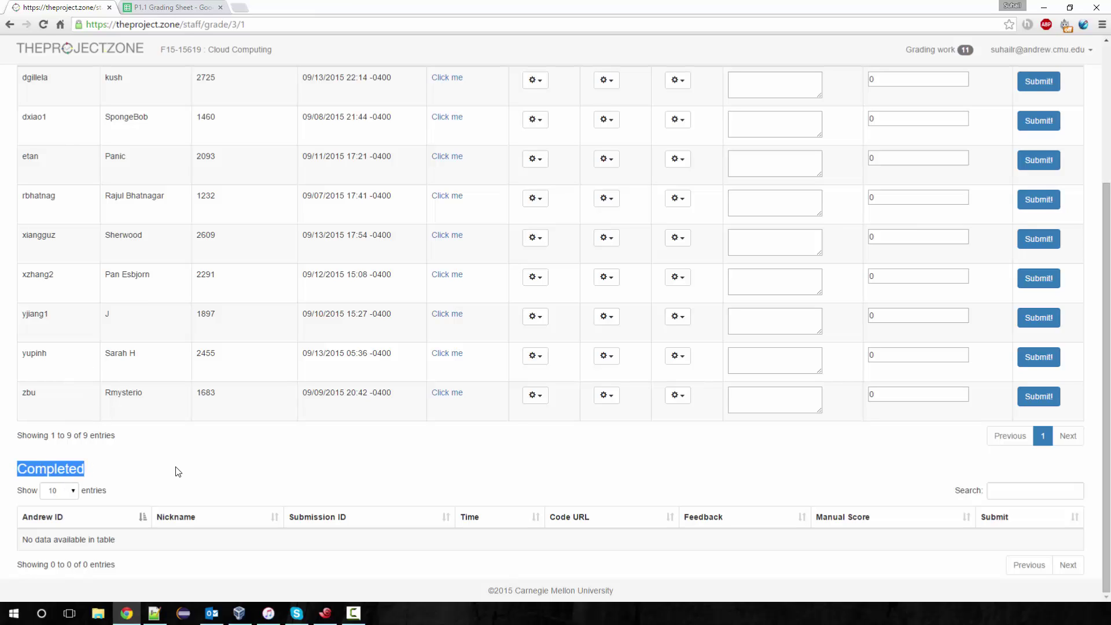
scroll(169, 461, "up", 3)
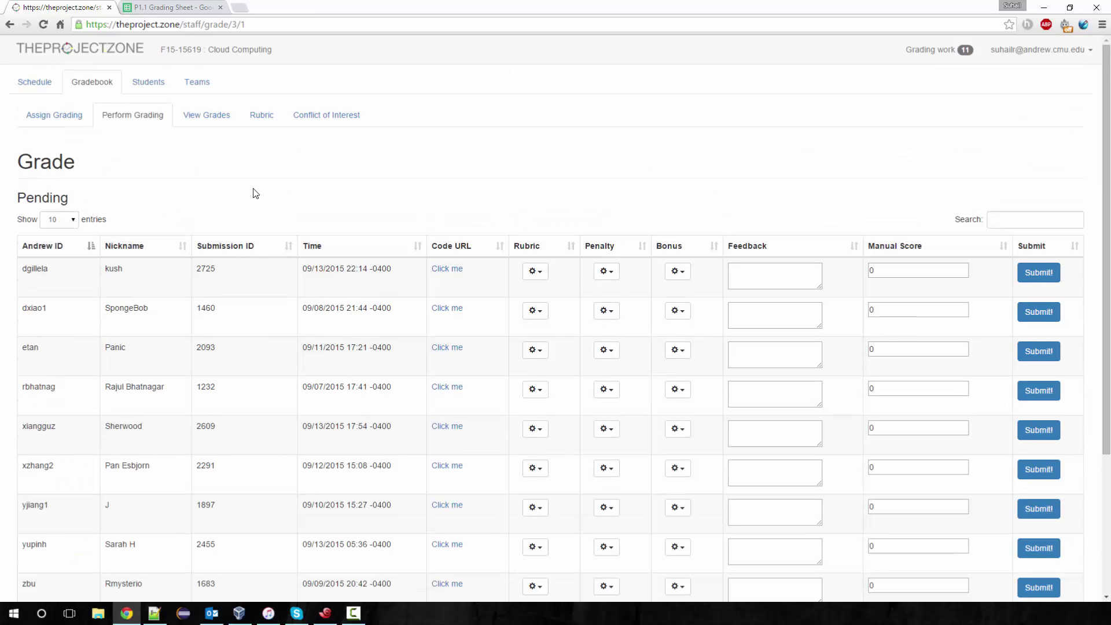
scroll(429, 292, "down", 3)
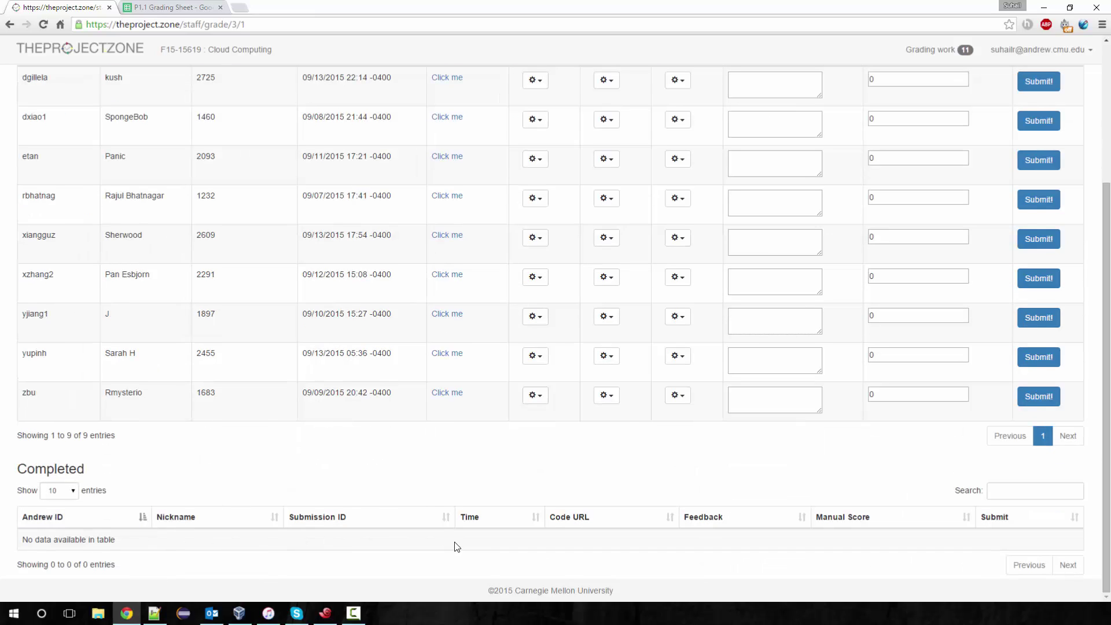
scroll(443, 531, "up", 3)
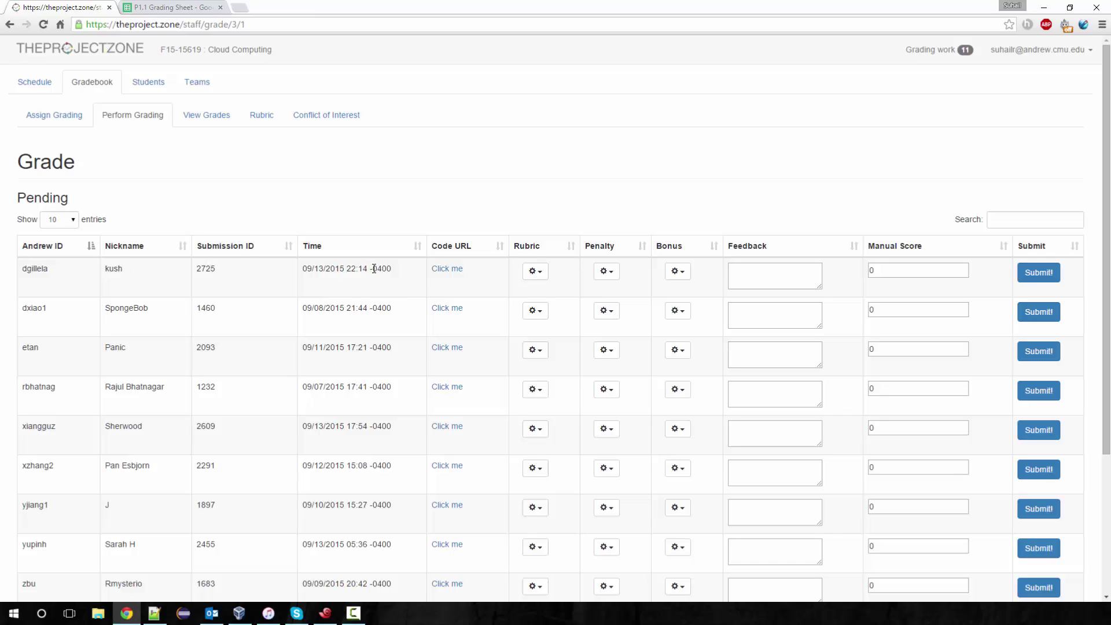
Open the code download for the first pending submission and cancel saving the archive
left_click(447, 269)
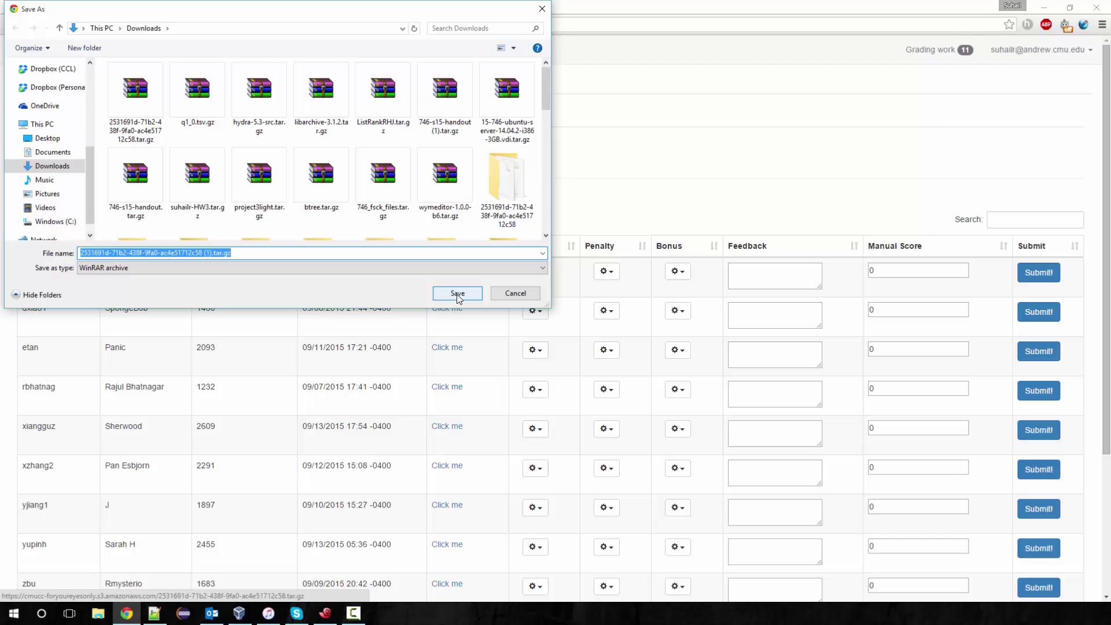
left_click(526, 300)
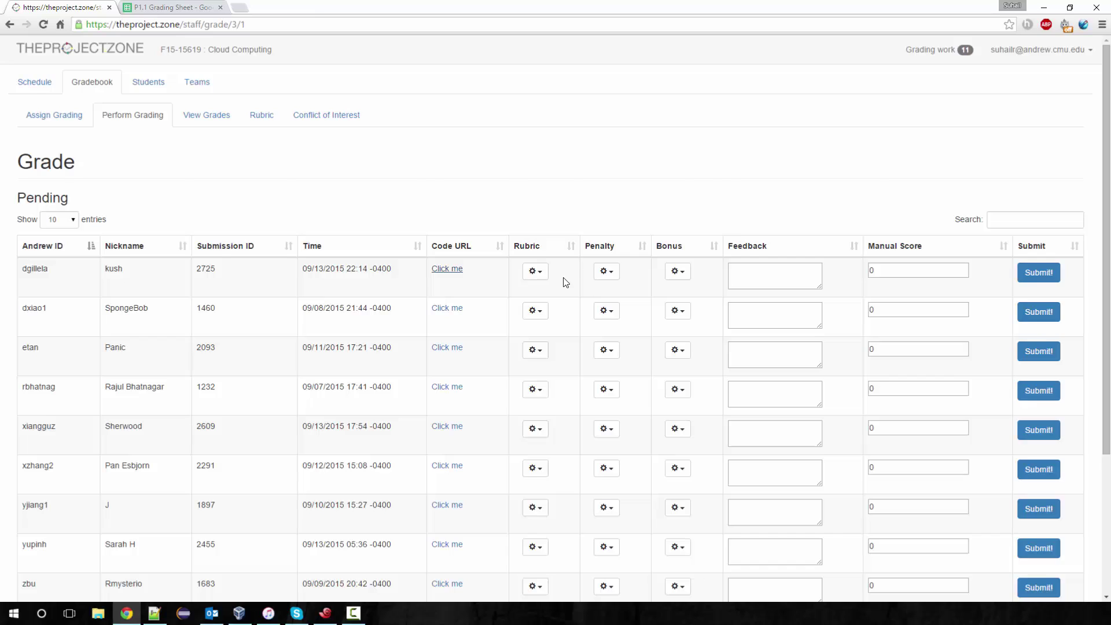
Apply the "Source code file not found" (-10) rubric item to the first pending submission and enlarge its feedback box
scroll(565, 280, "down", 1)
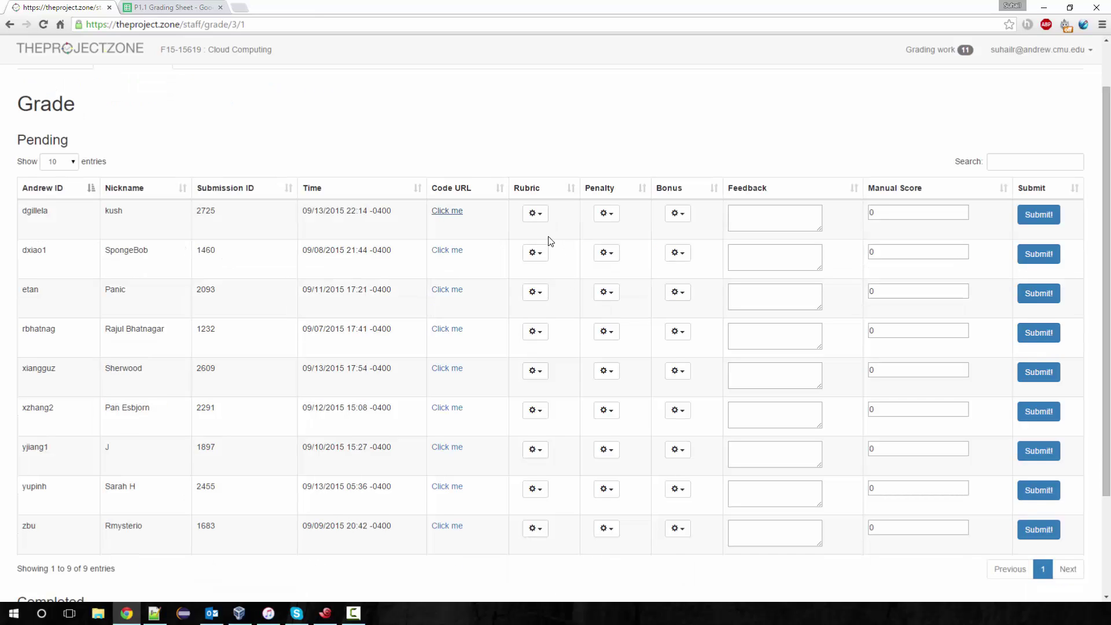
scroll(559, 231, "down", 1)
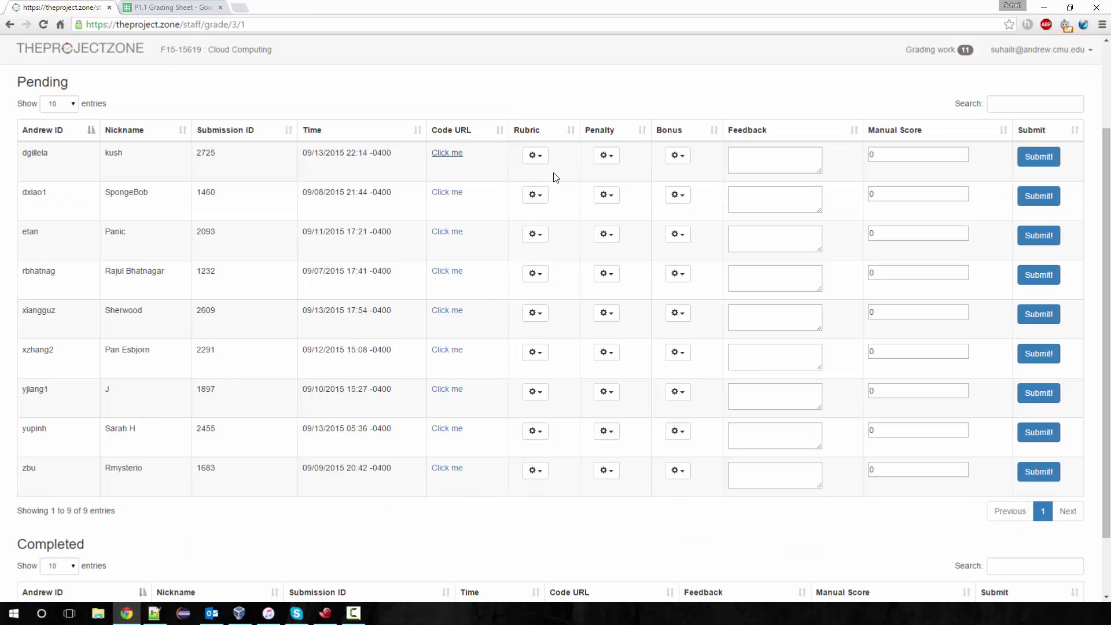
left_click(542, 157)
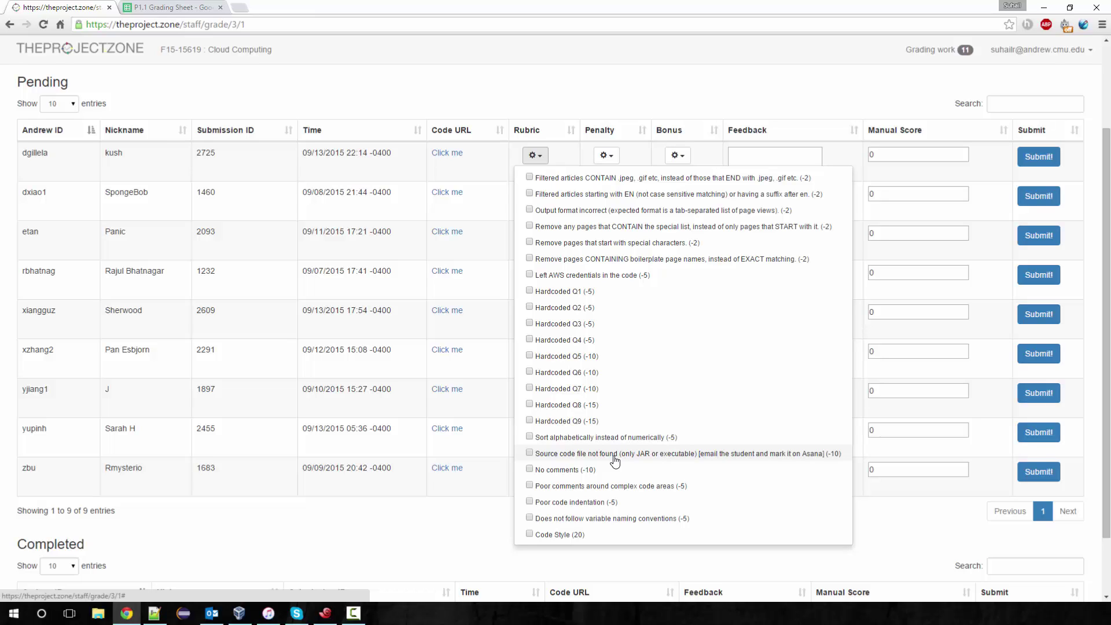
left_click(564, 454)
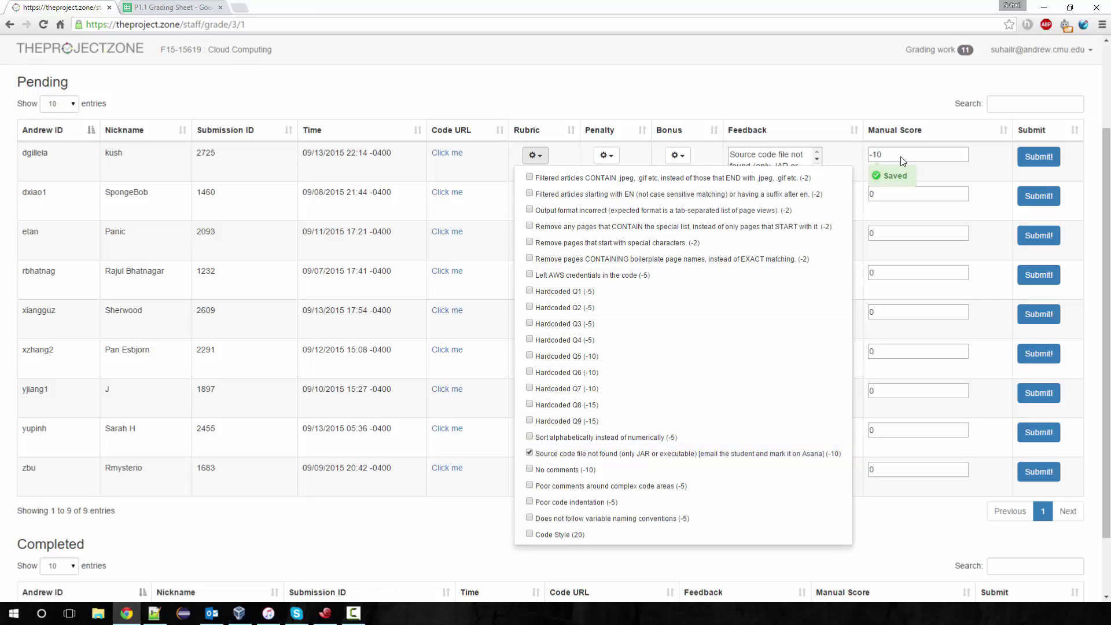
left_click(851, 162)
left_click_drag(819, 170, 885, 201)
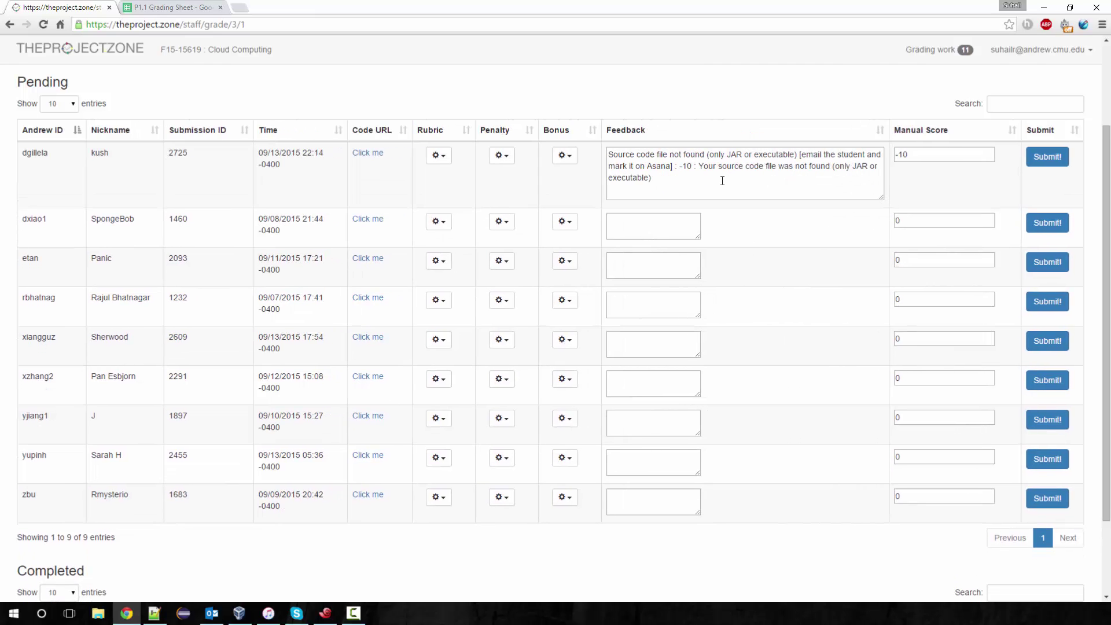
Clear the "Source code file not found" rubric item from the first pending submission
left_click(436, 165)
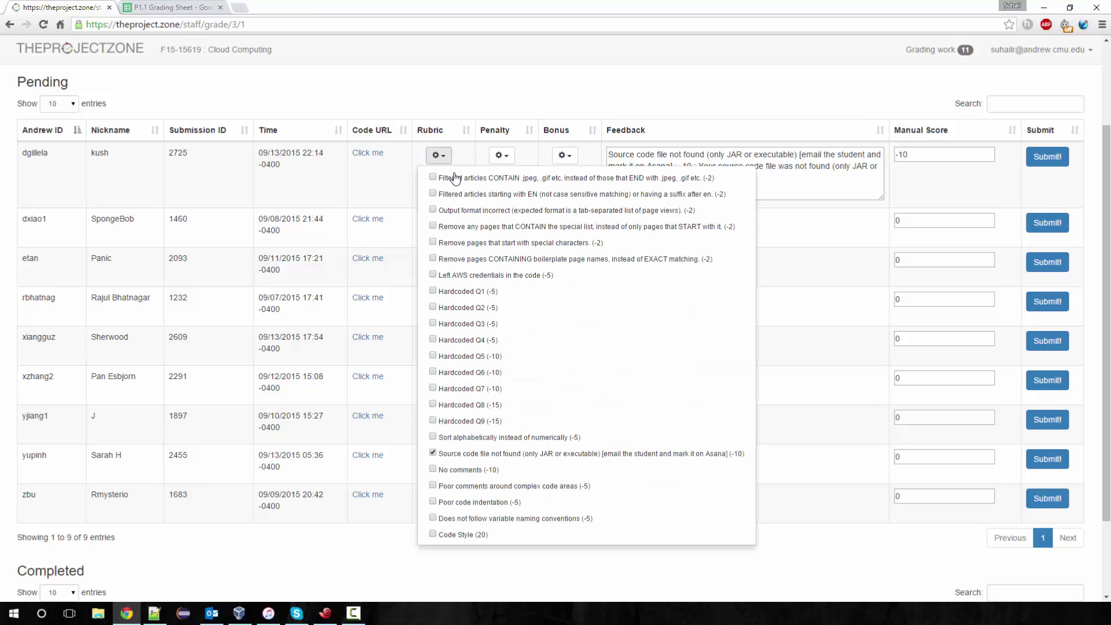
left_click(433, 456)
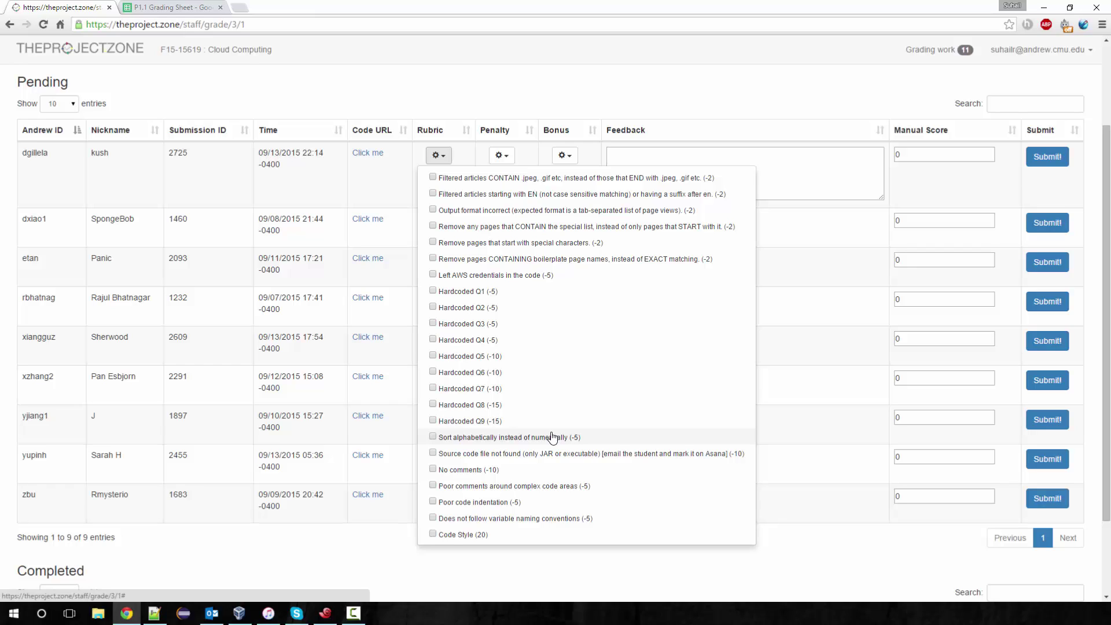
Try the Code Style (20) rubric item on the first pending submission, check its feedback text, and clear the item again
left_click(457, 536)
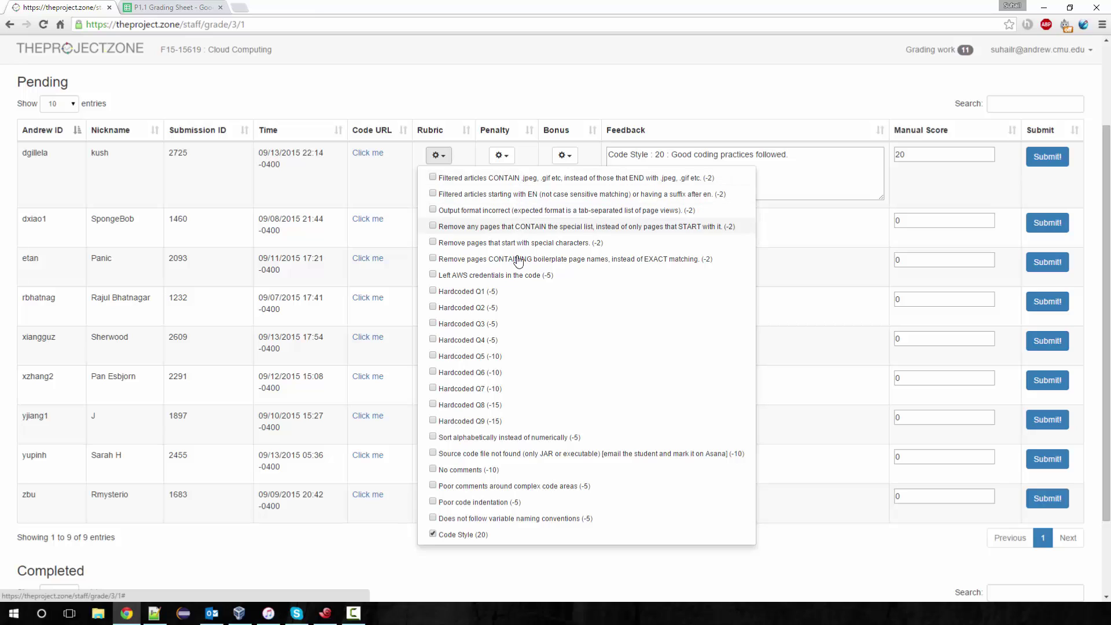
left_click(769, 182)
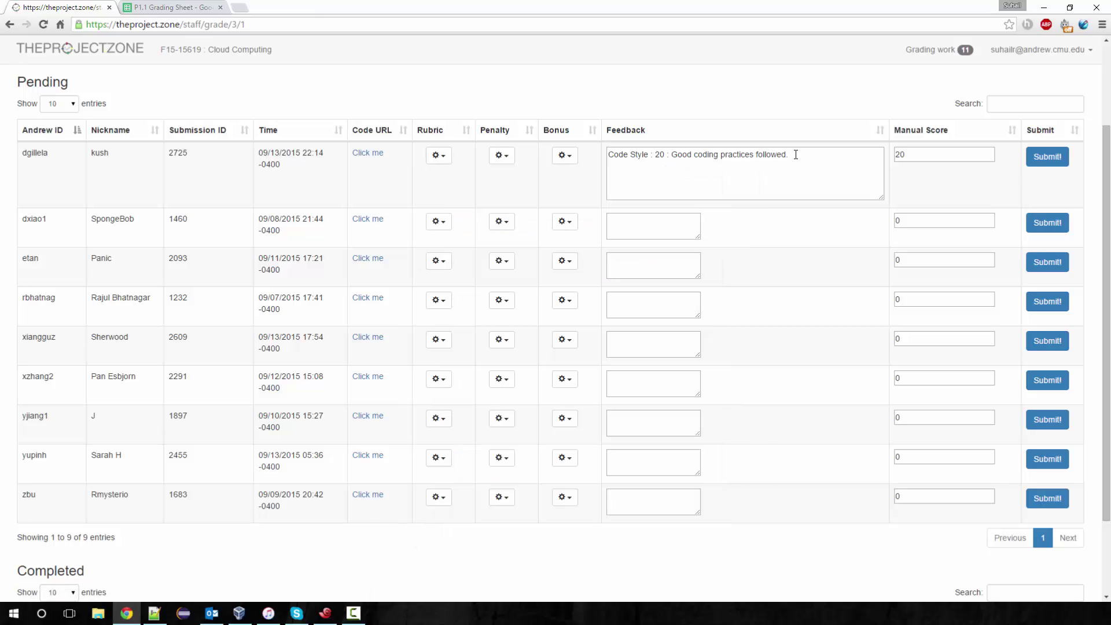
left_click_drag(797, 158, 604, 157)
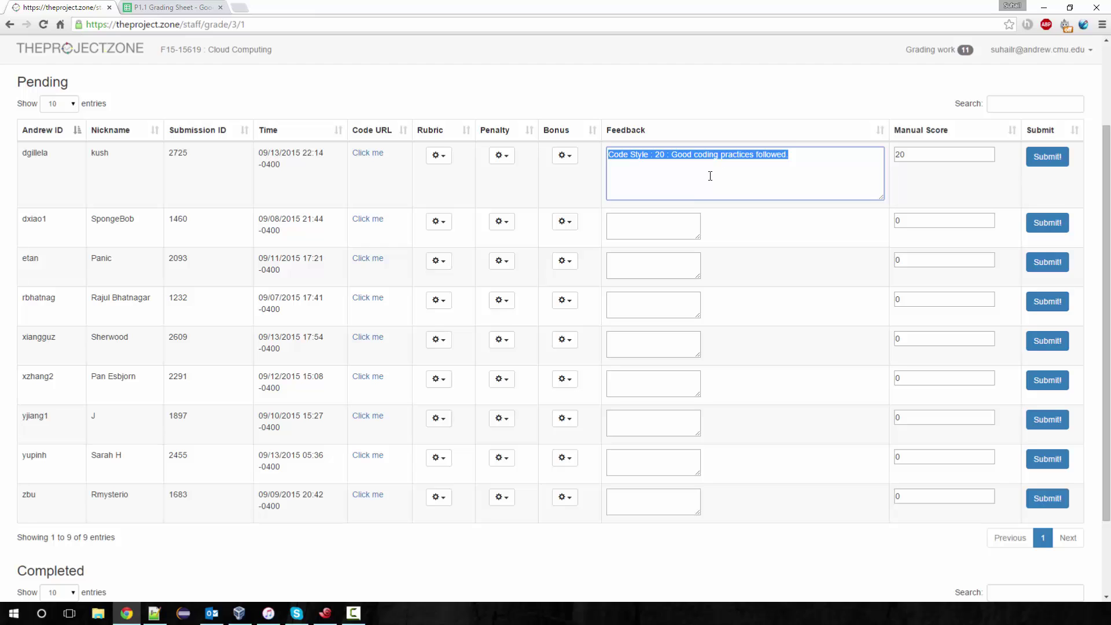
left_click(436, 156)
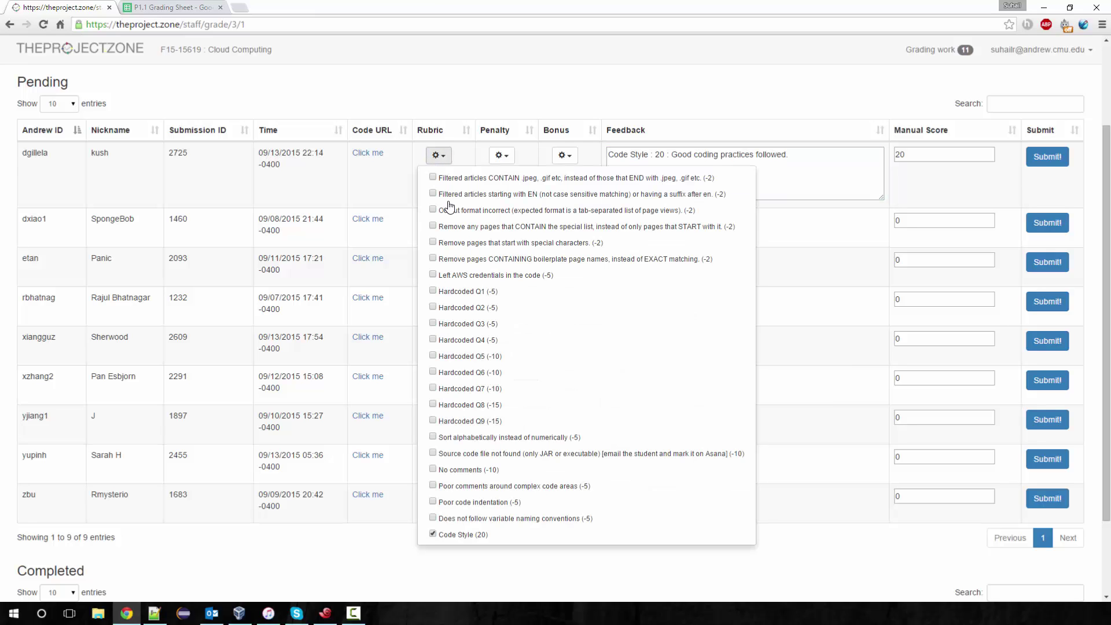
left_click(433, 534)
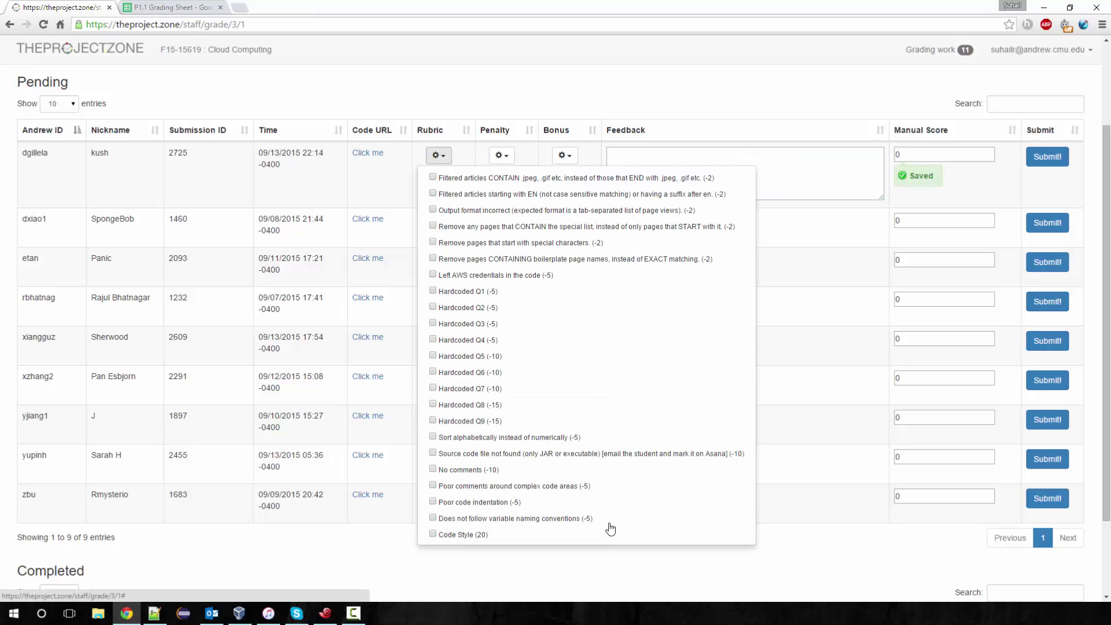
left_click(445, 155)
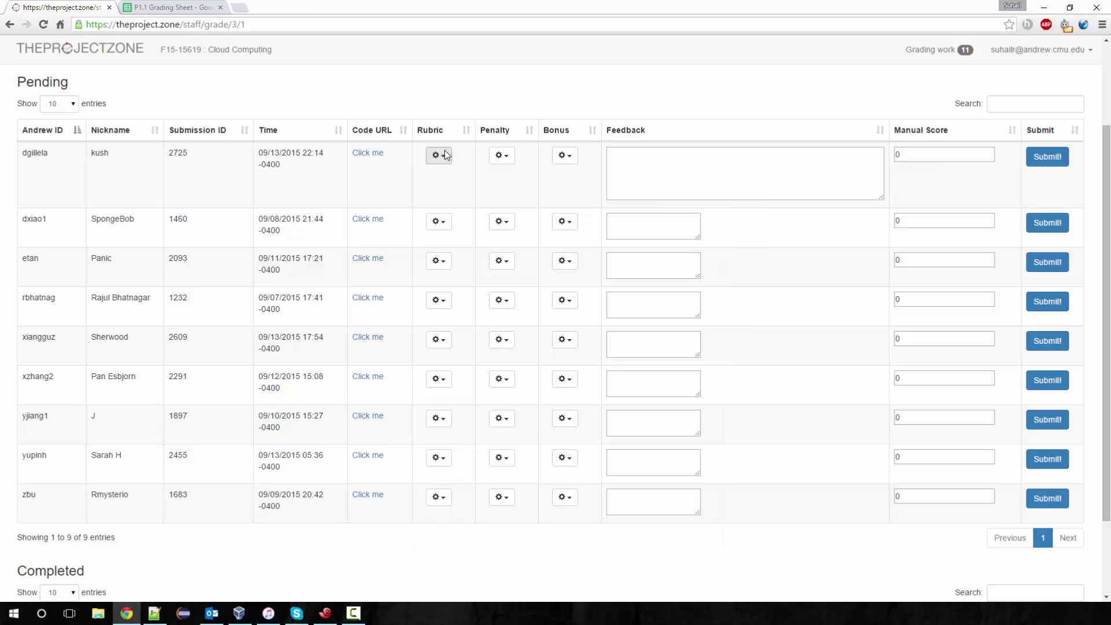
Apply the Code Style (20) and "Filtered articles CONTAIN .jpeg, .gif etc" (-2) rubric items to the first pending submission
left_click(445, 155)
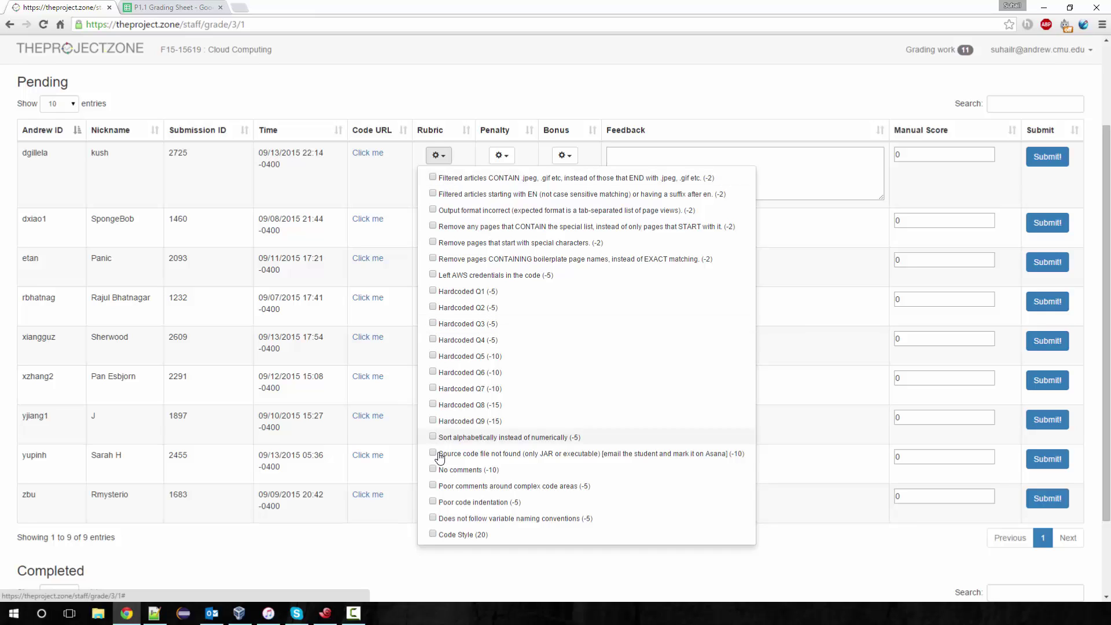
left_click(454, 535)
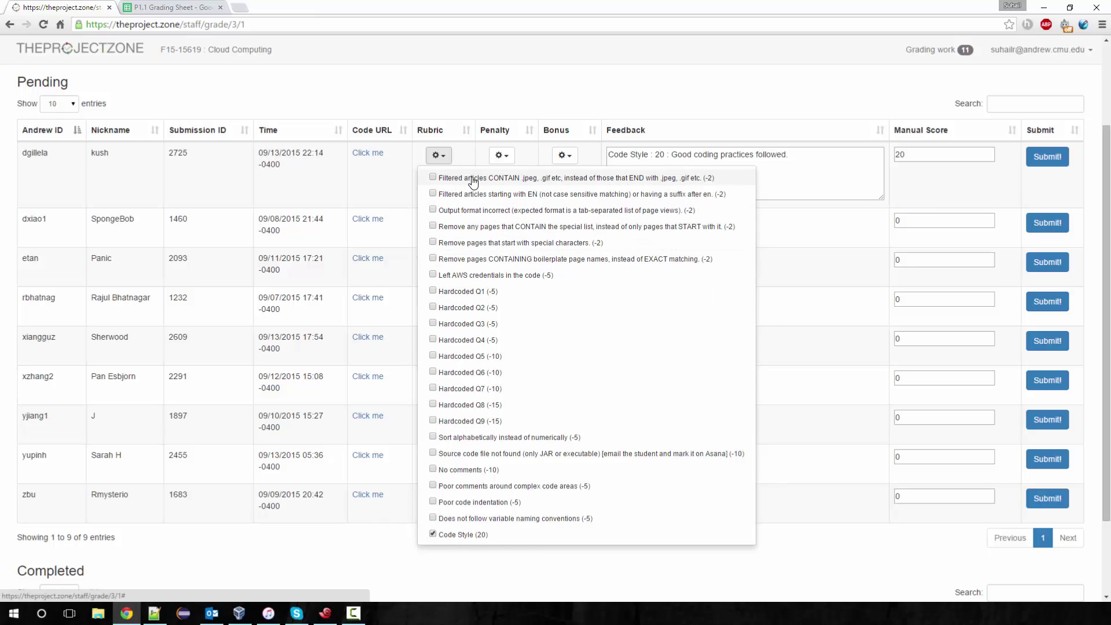
left_click(530, 182)
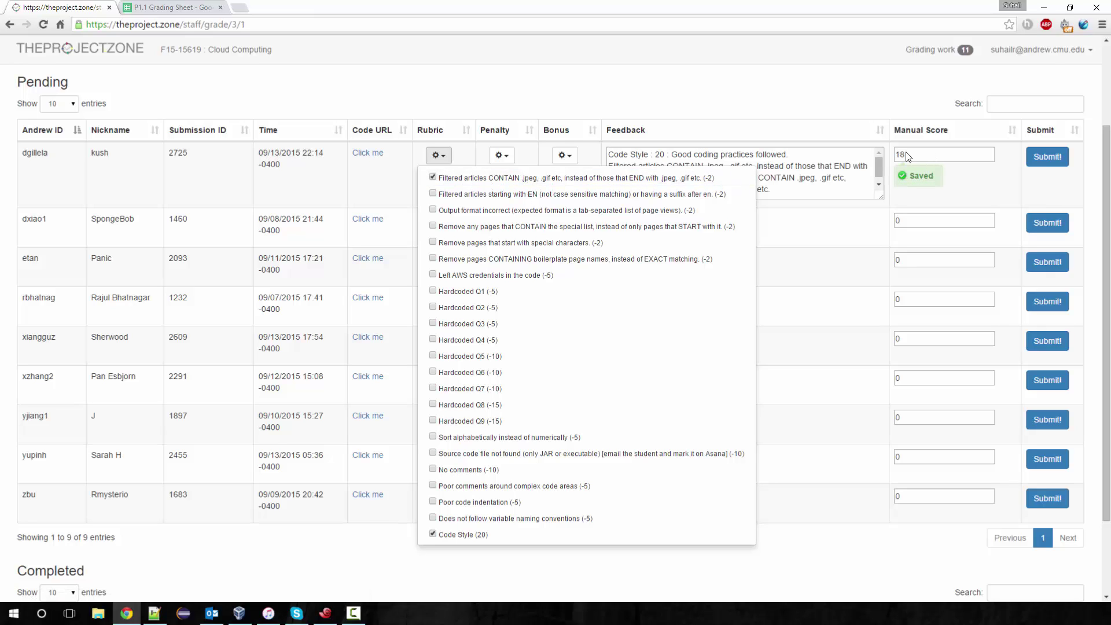
left_click(760, 189)
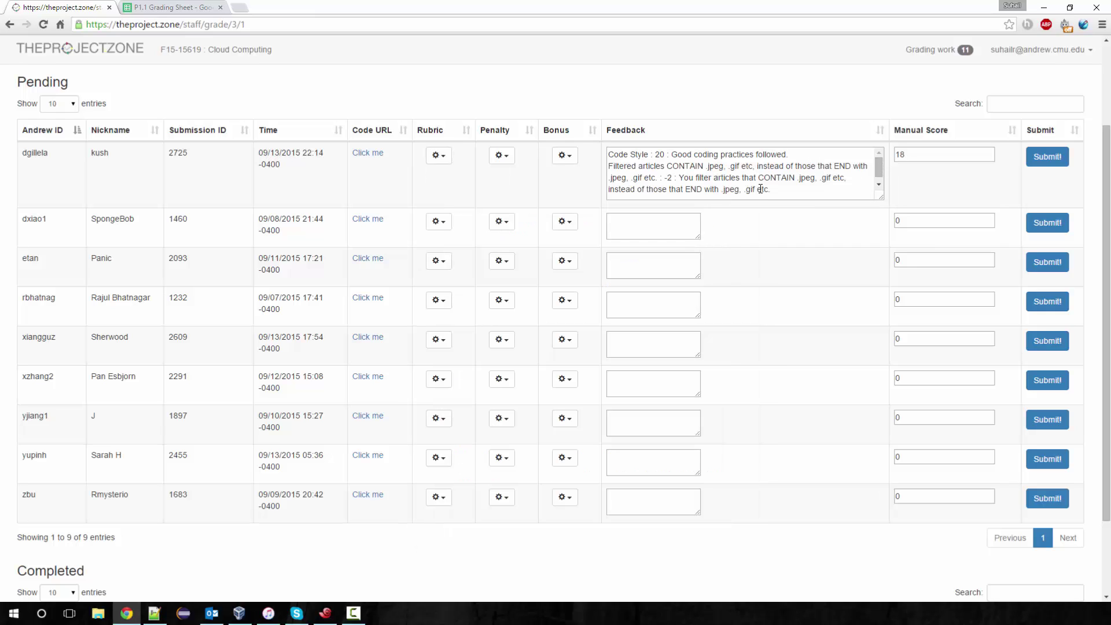
Delete the Code Style line from the first pending submission's feedback, keeping only the filtered-articles comment
left_click_drag(796, 157, 570, 154)
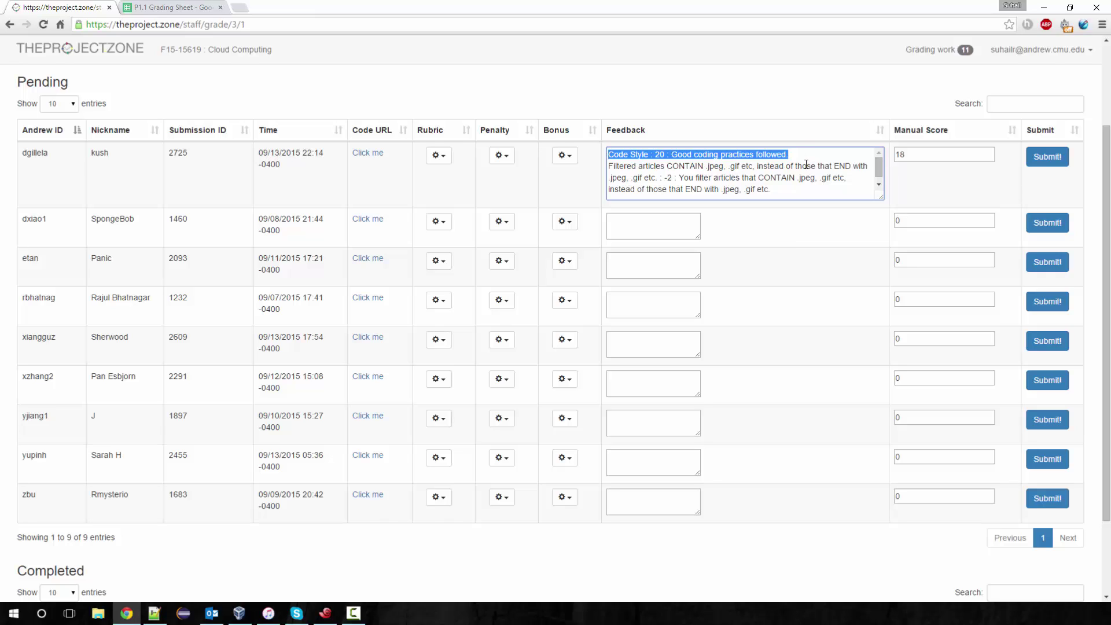
key("BackSpace")
key("BackSpace")
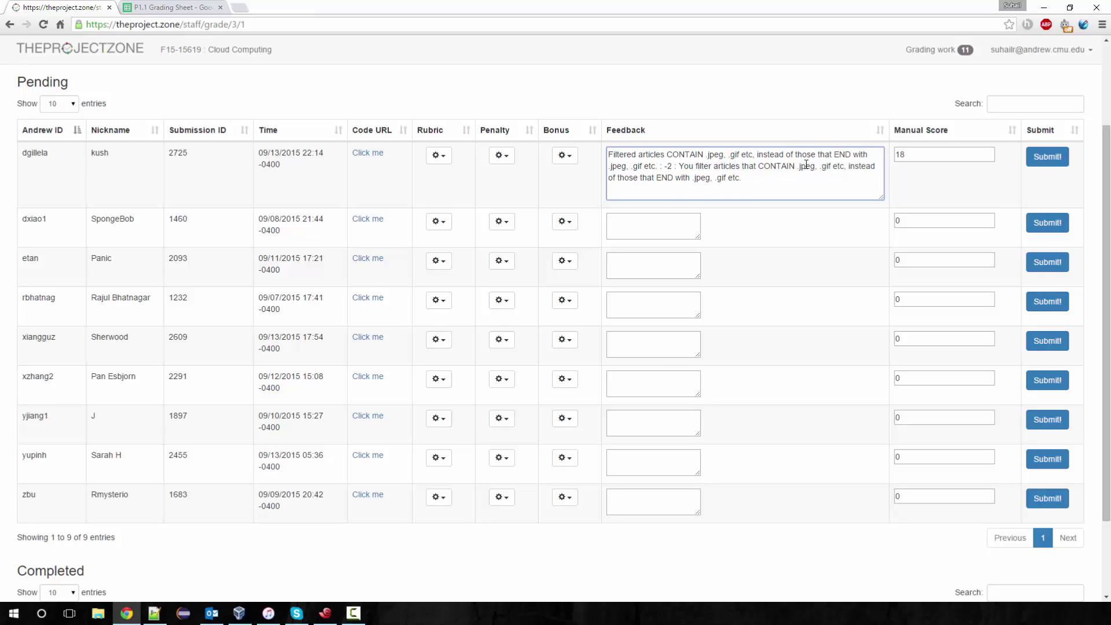
left_click(723, 97)
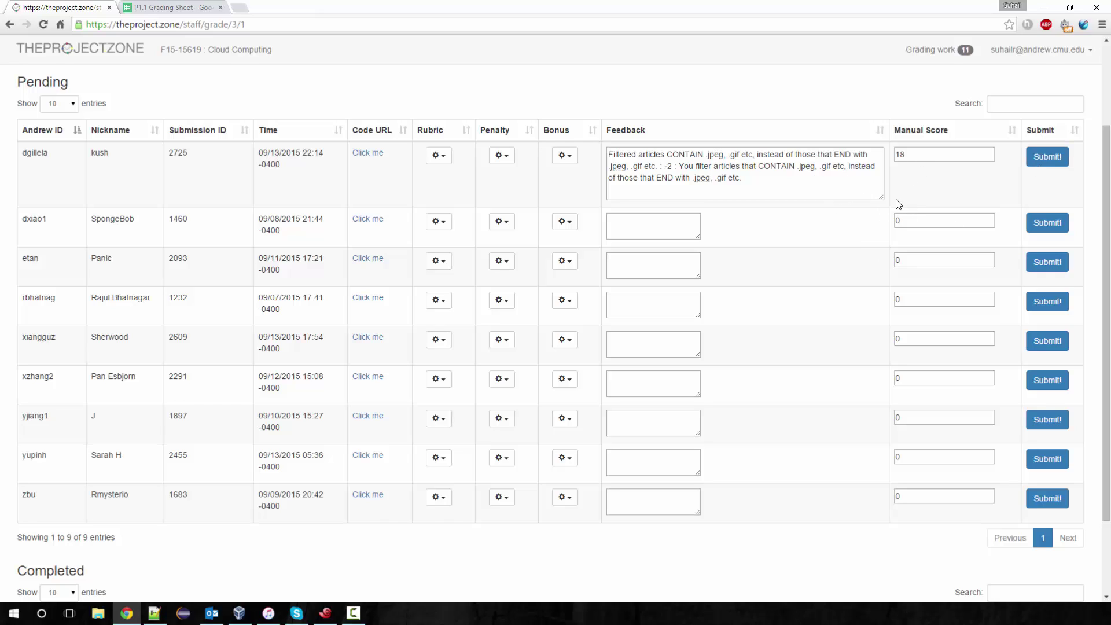
scroll(704, 295, "down", 2)
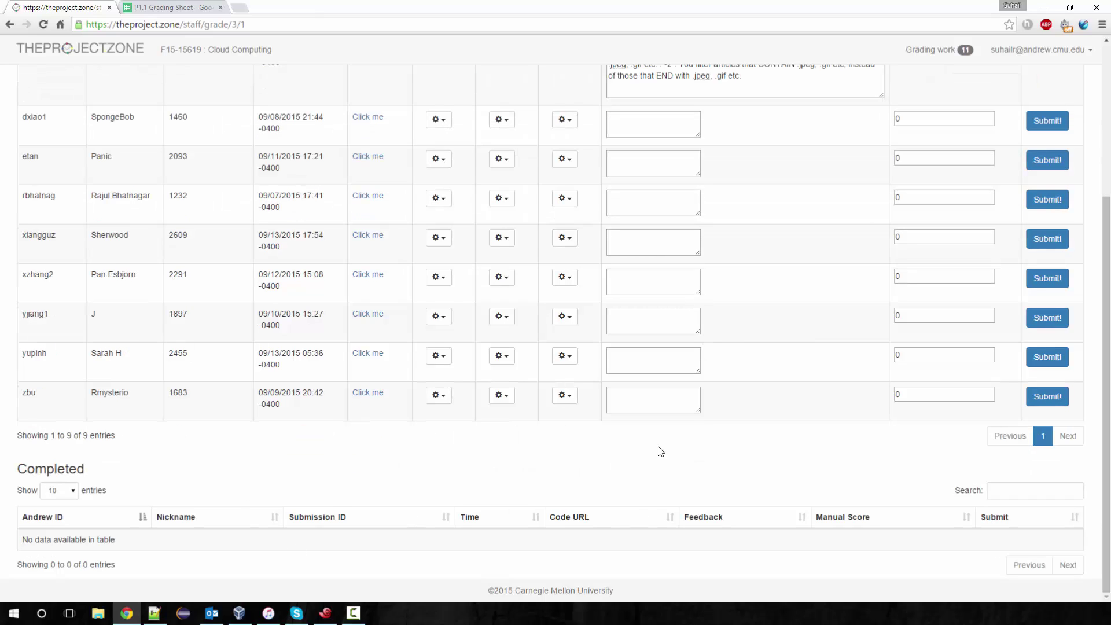
Apply the "Remove pages that start with special characters" (-2) rubric item to the first pending submission and check its feedback text
scroll(753, 359, "up", 4)
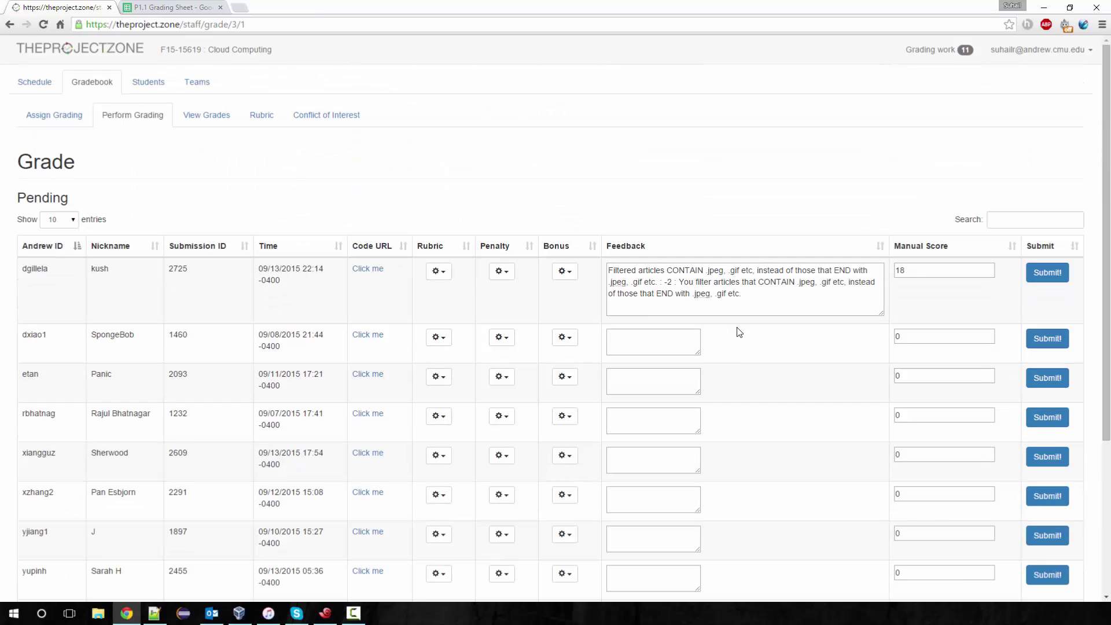
left_click(563, 272)
left_click(437, 272)
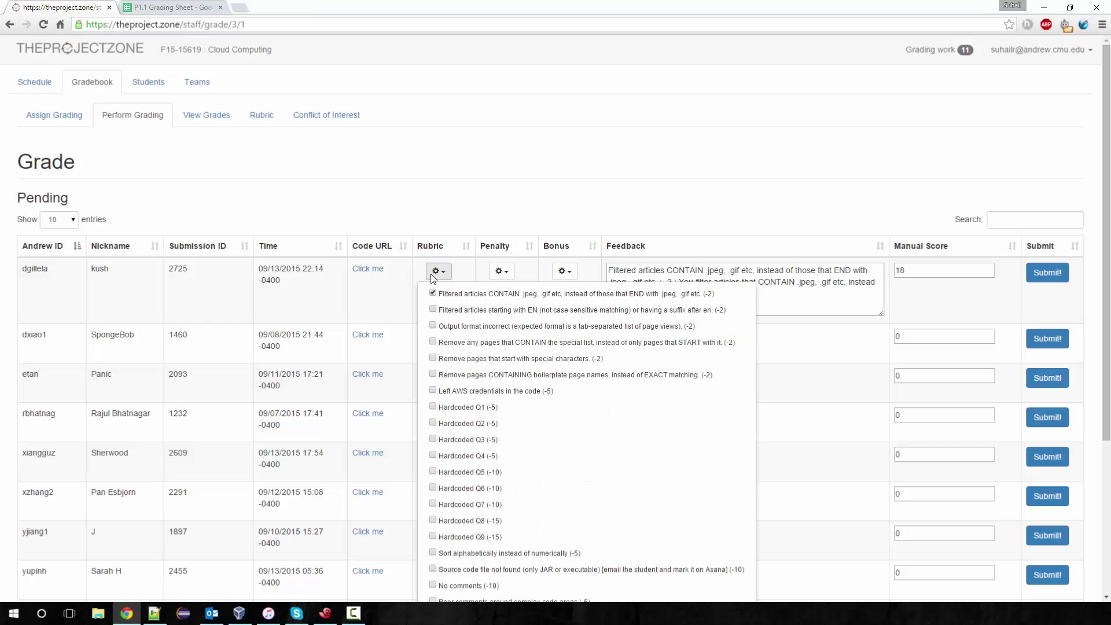
left_click(433, 358)
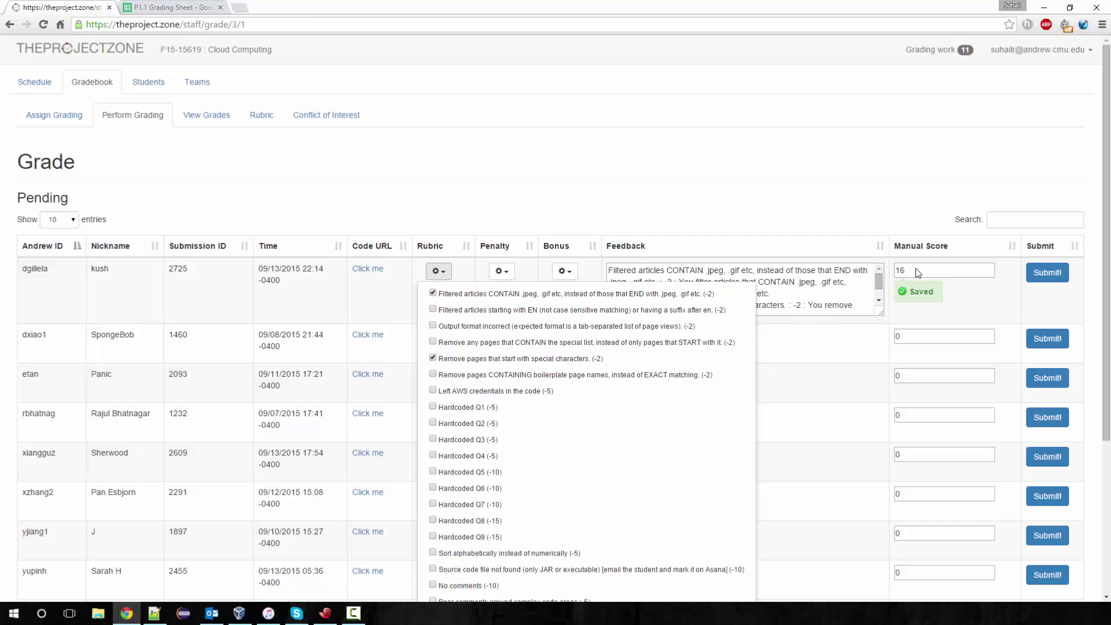
left_click(835, 291)
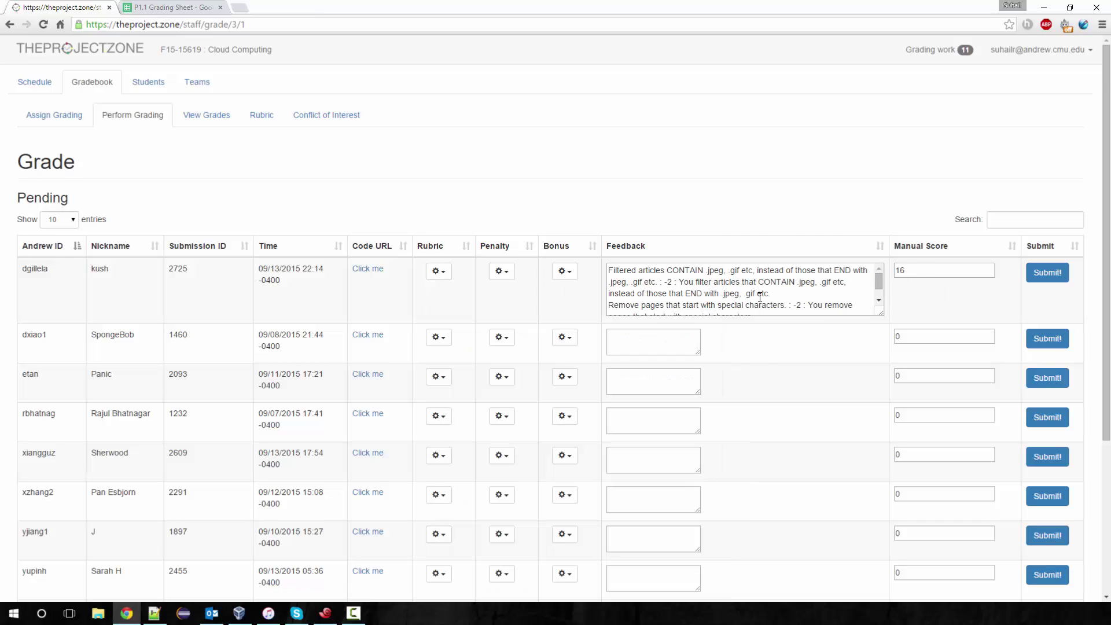
scroll(760, 296, "down", 2)
scroll(761, 296, "up", 2)
Try the Hardcoded Q9 (-15) and Hardcoded Q8 (-15) rubric items on the first pending submission, and clear both again
left_click(439, 271)
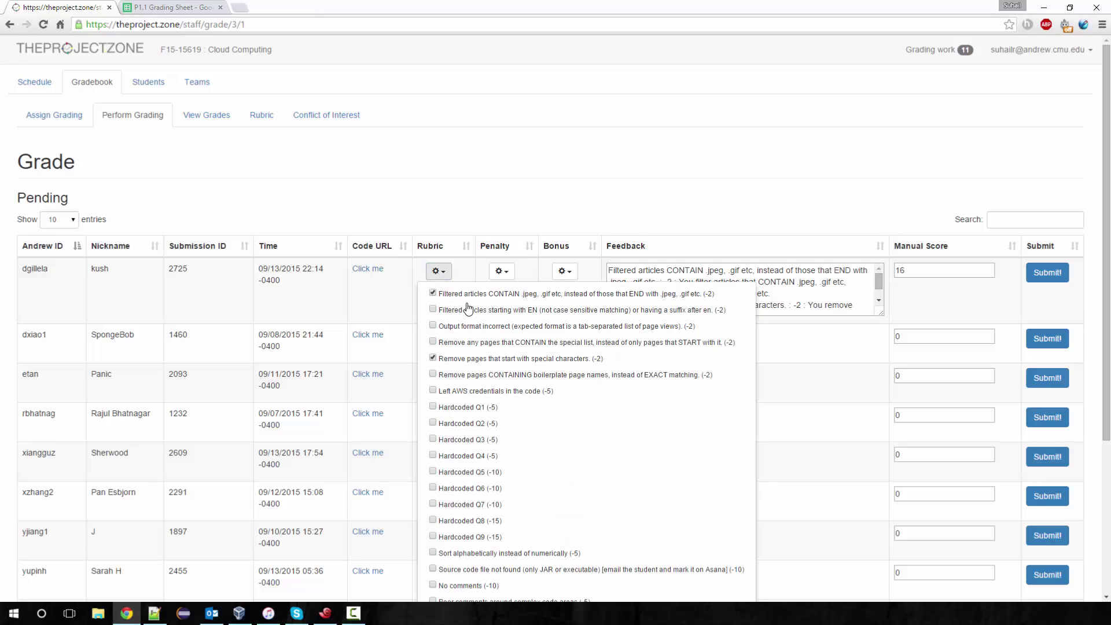
scroll(540, 359, "down", 1)
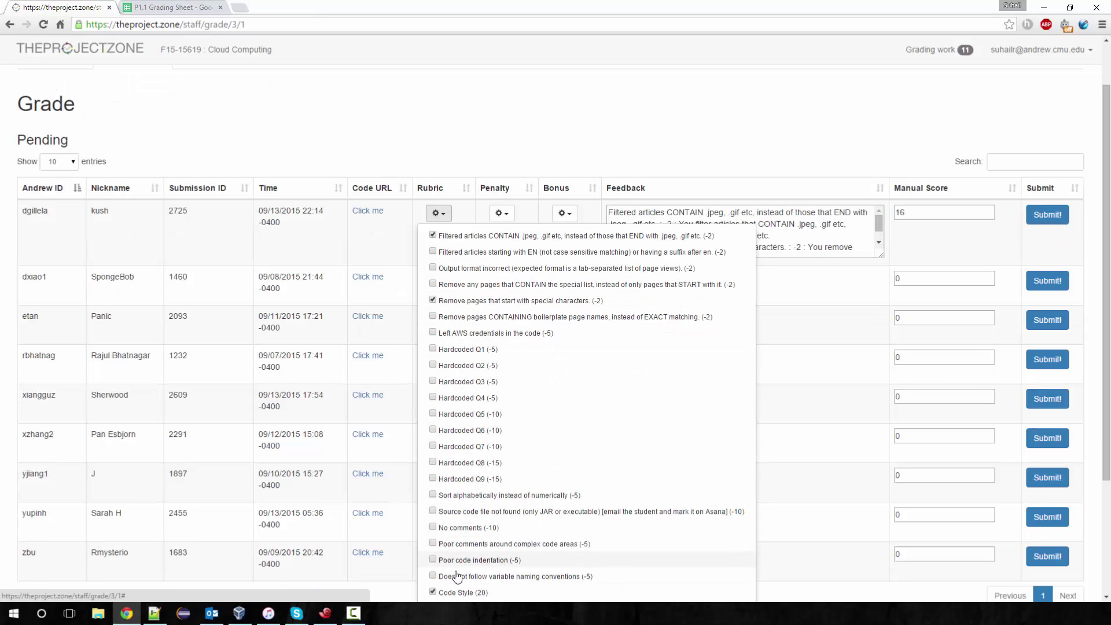
scroll(456, 589, "down", 1)
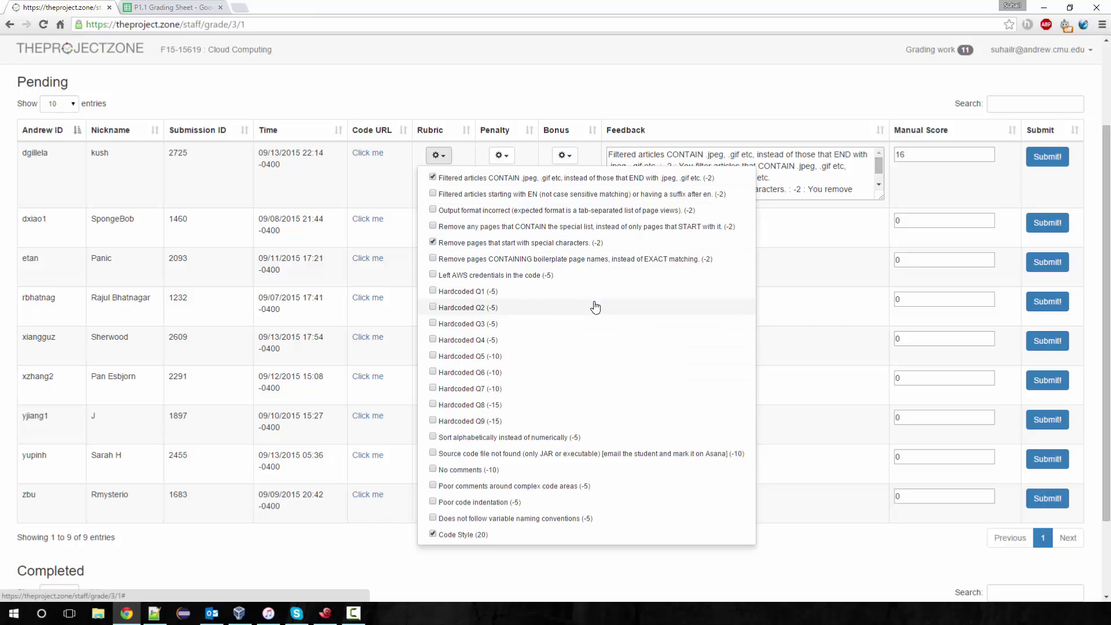
left_click(499, 422)
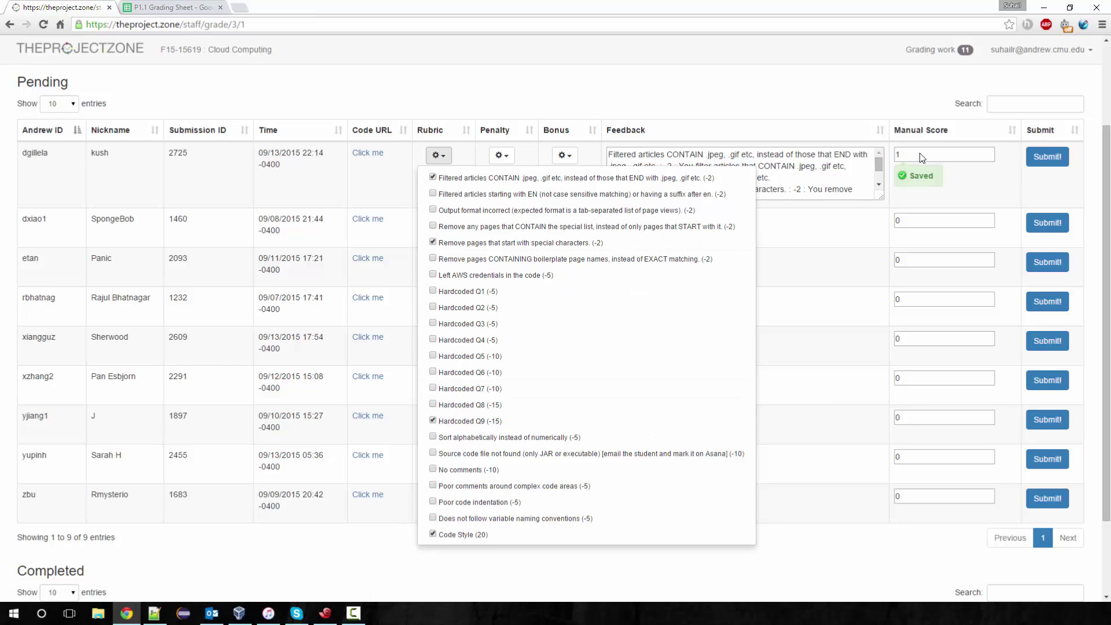
left_click(496, 407)
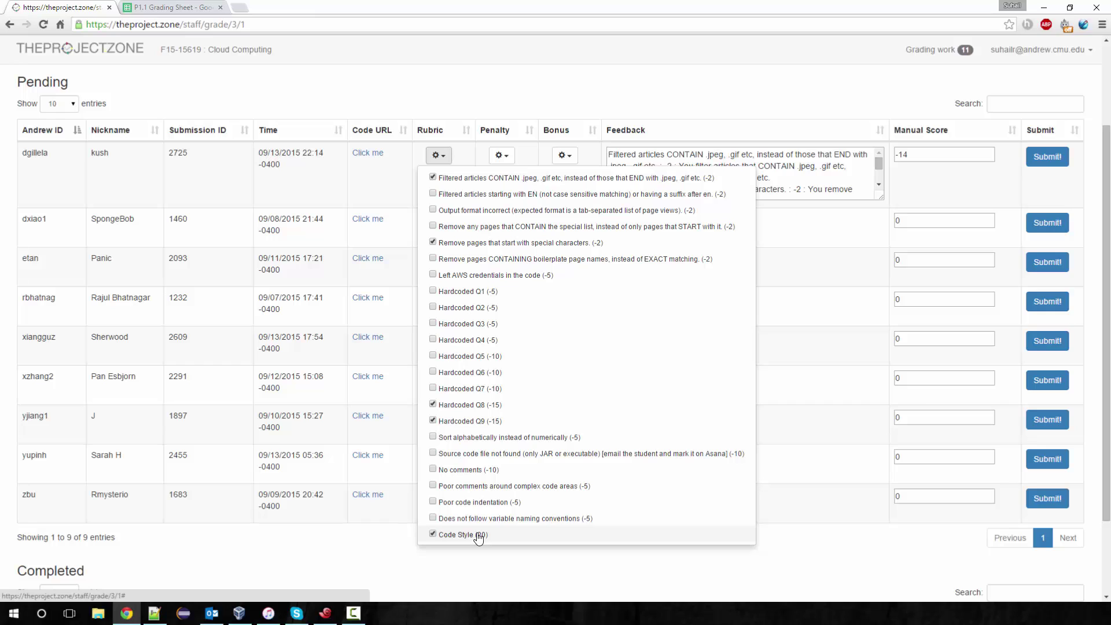
left_click(464, 405)
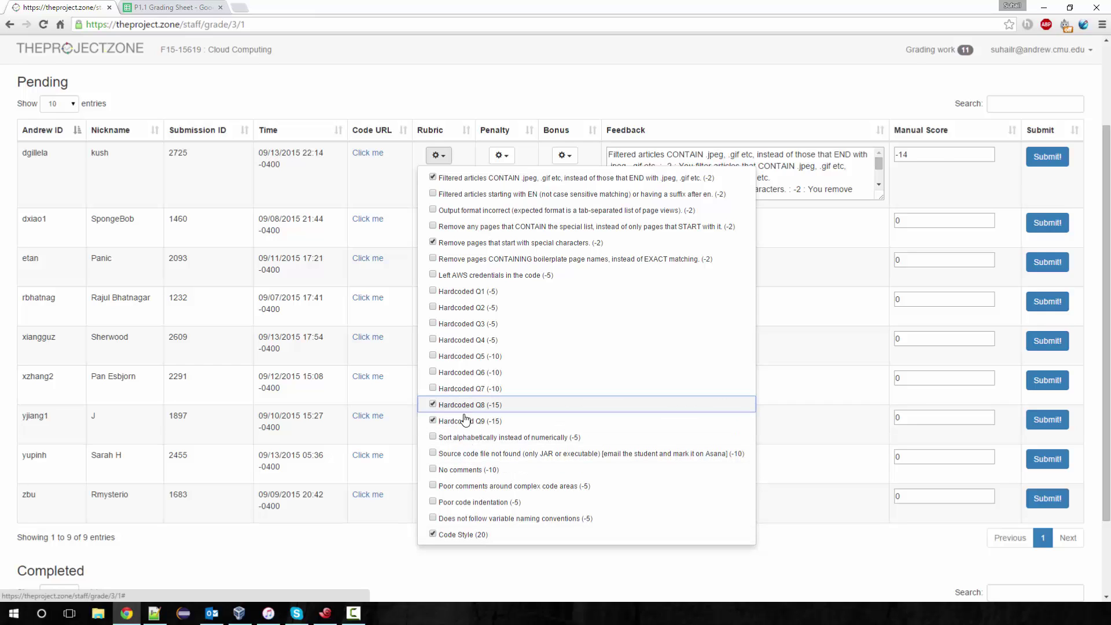
left_click(443, 427)
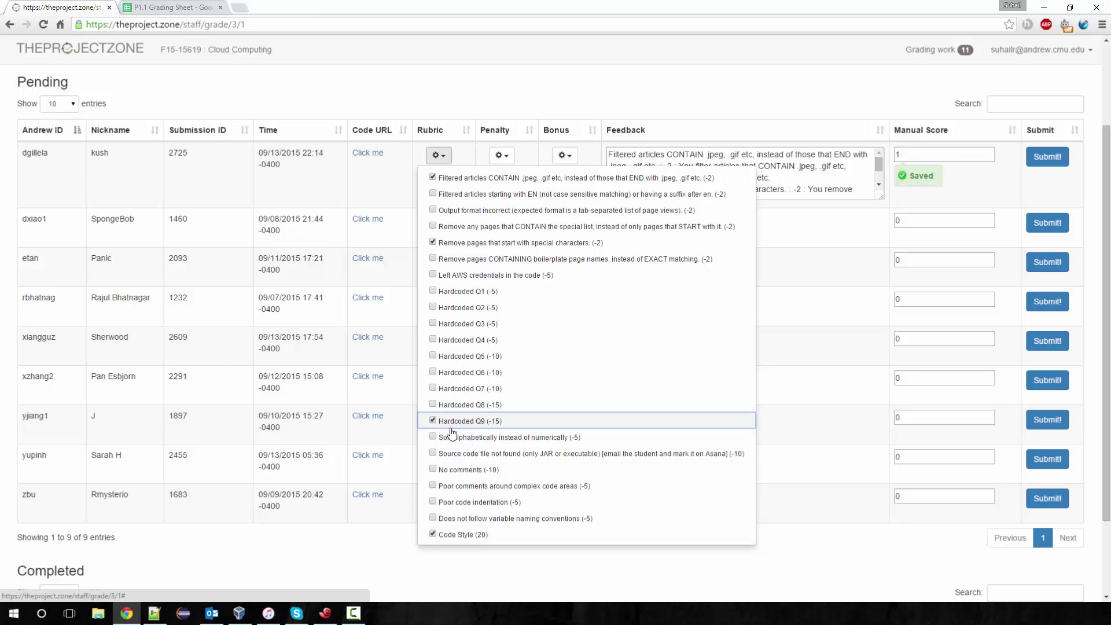
Clear the filtered-articles, special-characters and Code Style rubric items from the first pending submission
left_click(434, 177)
left_click(433, 243)
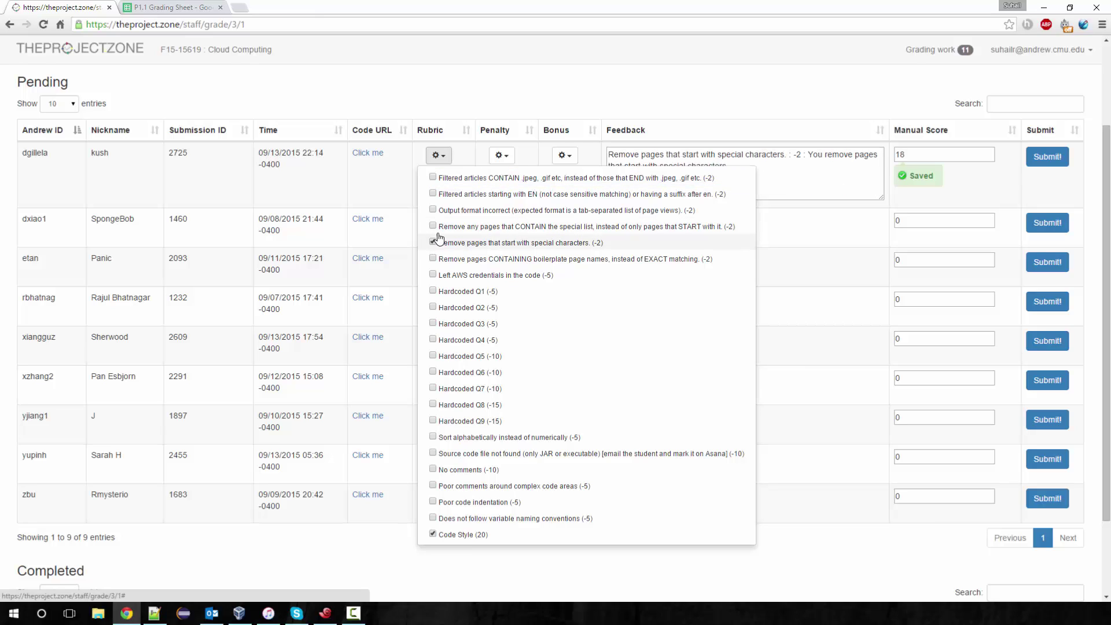
left_click(433, 534)
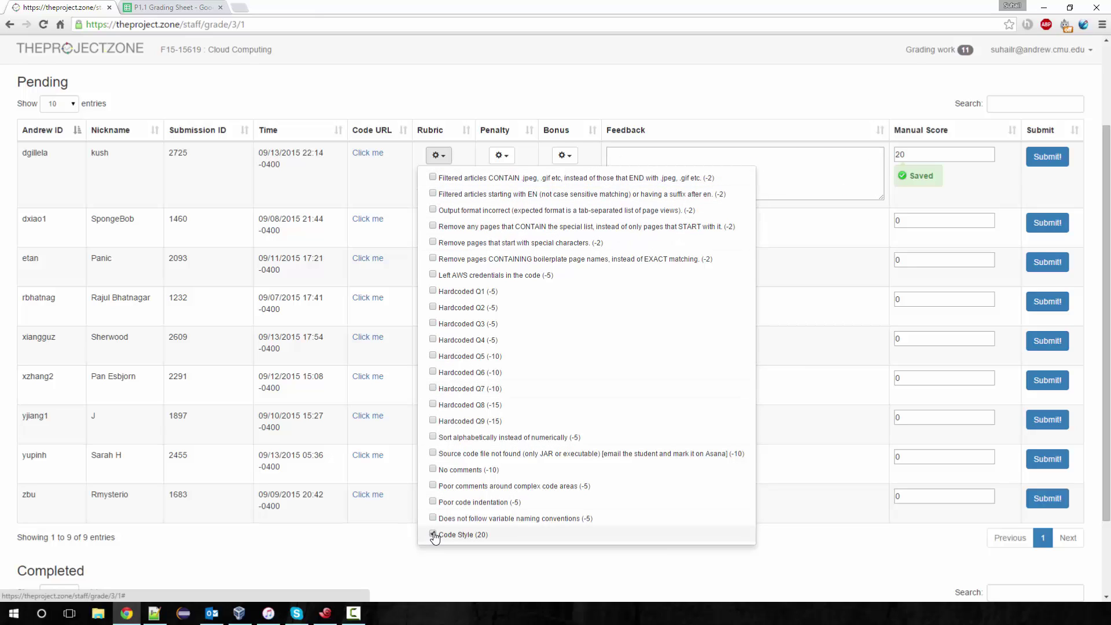
left_click(439, 154)
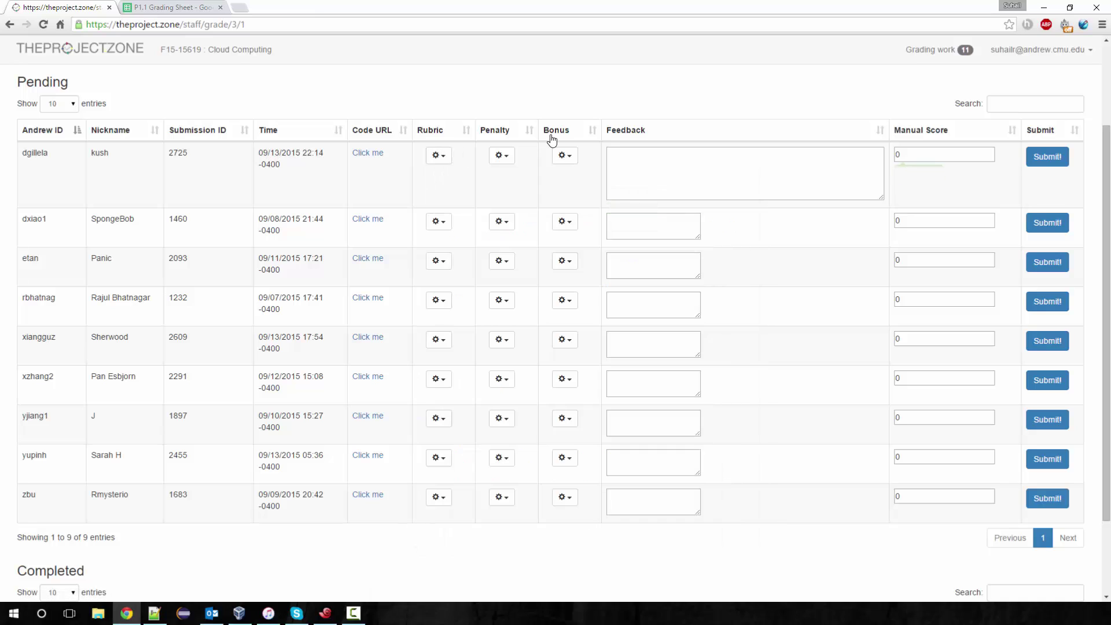
Apply the Code Style (20) and "Output format incorrect" (-2) rubric items to the first pending submission
left_click(440, 156)
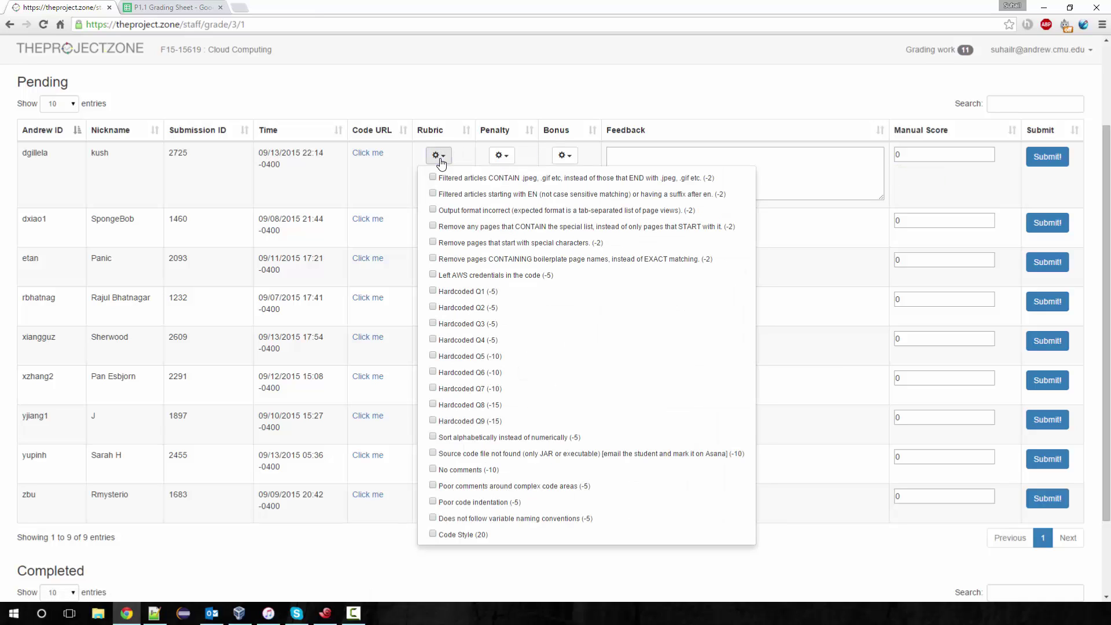
left_click(497, 543)
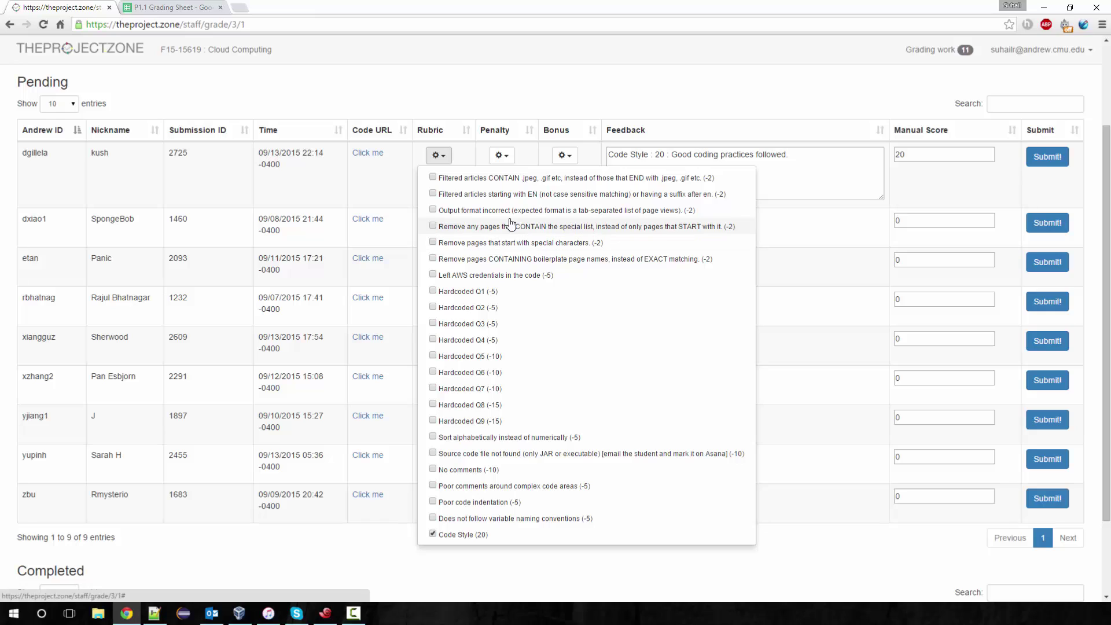
left_click(433, 210)
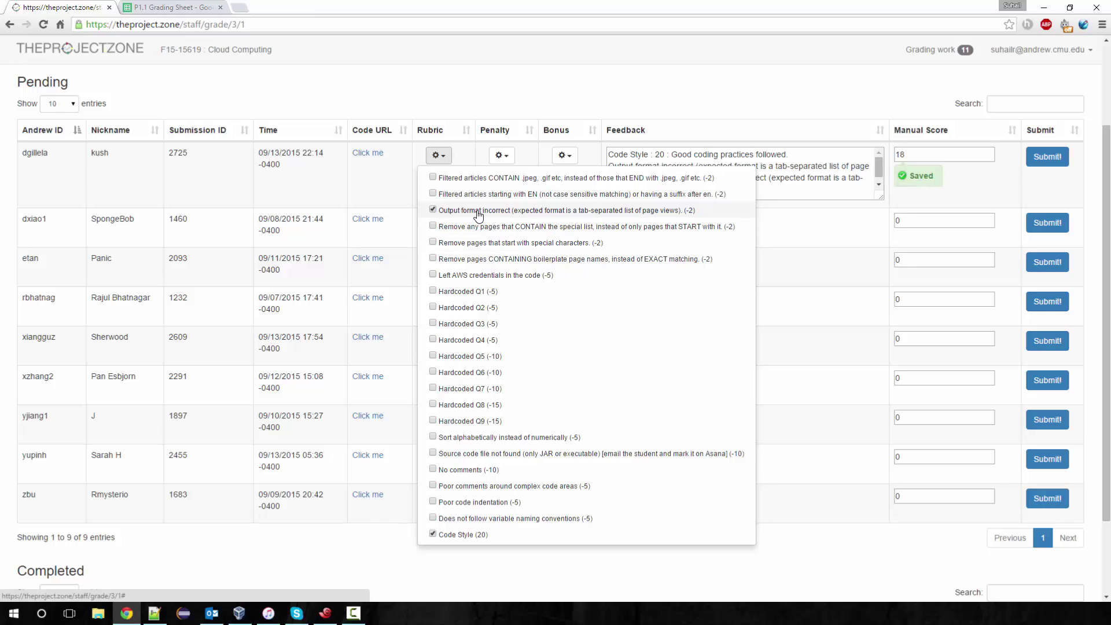
Delete the Code Style line from the first pending submission's feedback, keeping only the output-format comment
left_click(831, 162)
left_click_drag(791, 155, 567, 149)
key("BackSpace")
key("BackSpace")
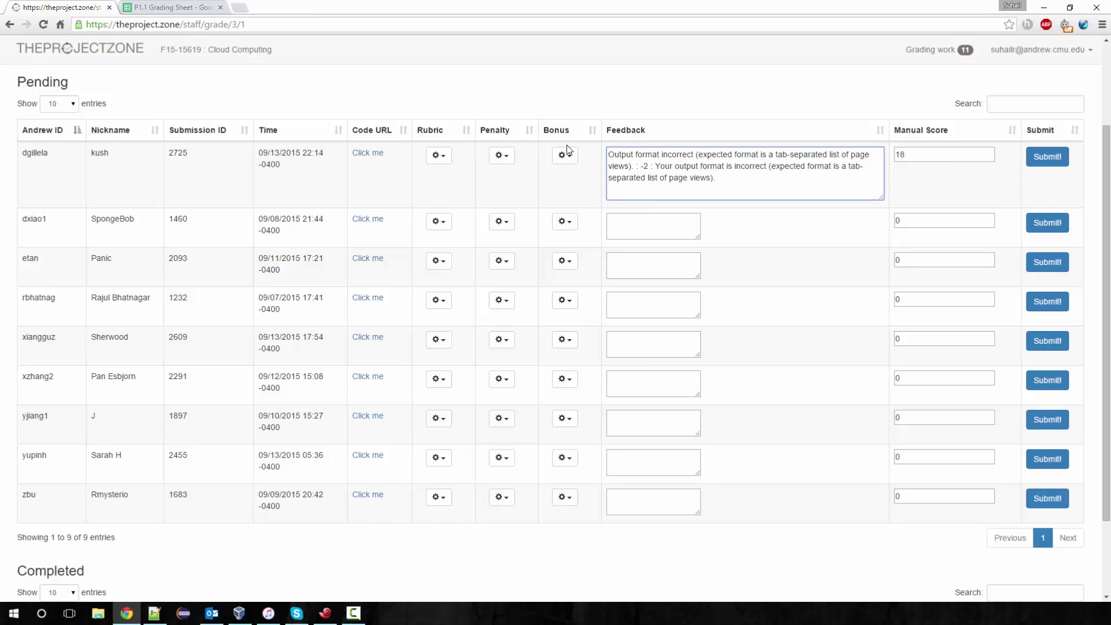
left_click(712, 101)
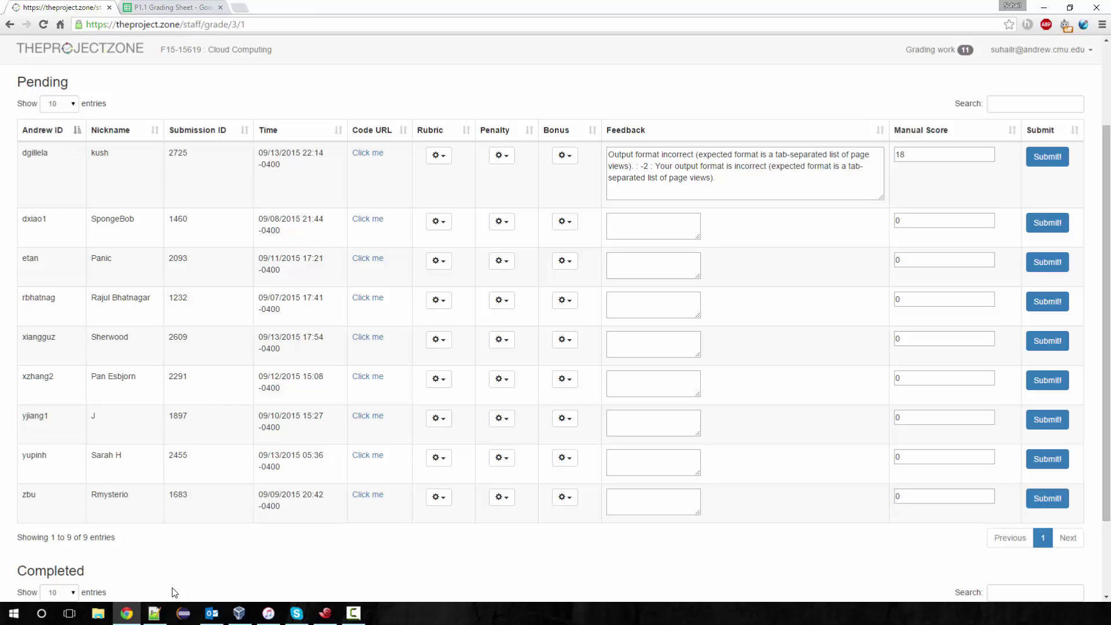
Switch to Notepad++ and examine the answer functions in runner.sh for code quality and comments
left_click(154, 613)
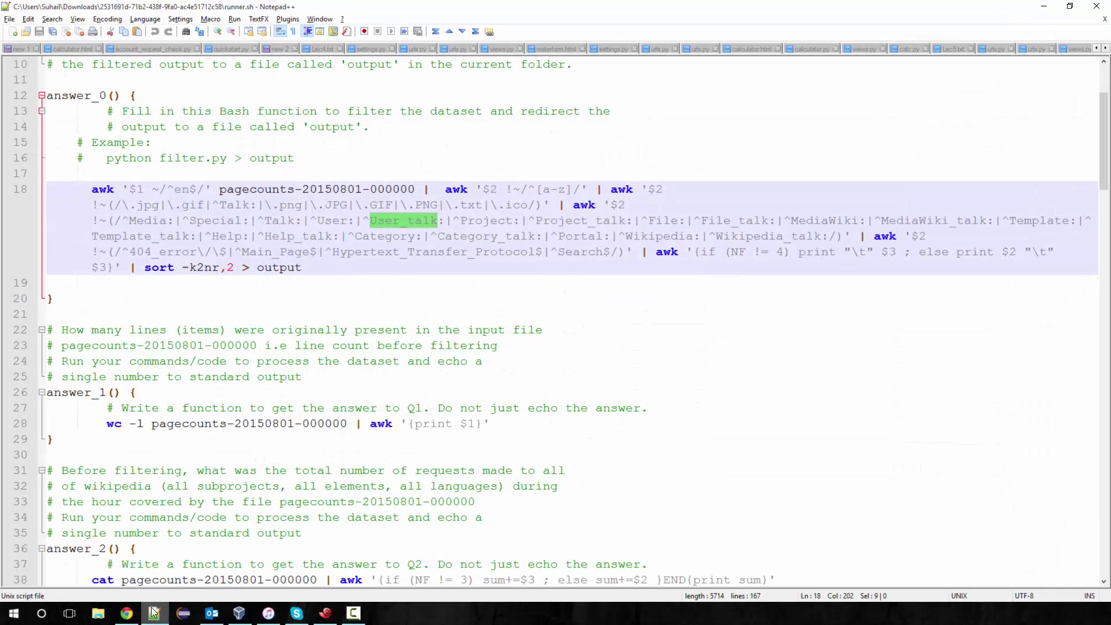
key("End")
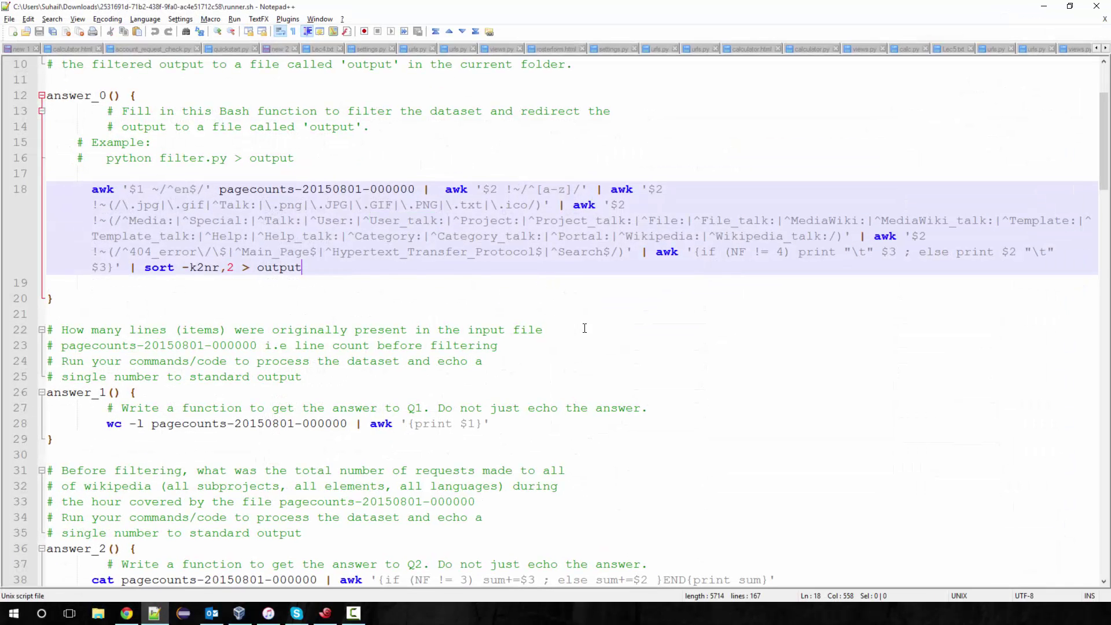
scroll(604, 321, "up", 3)
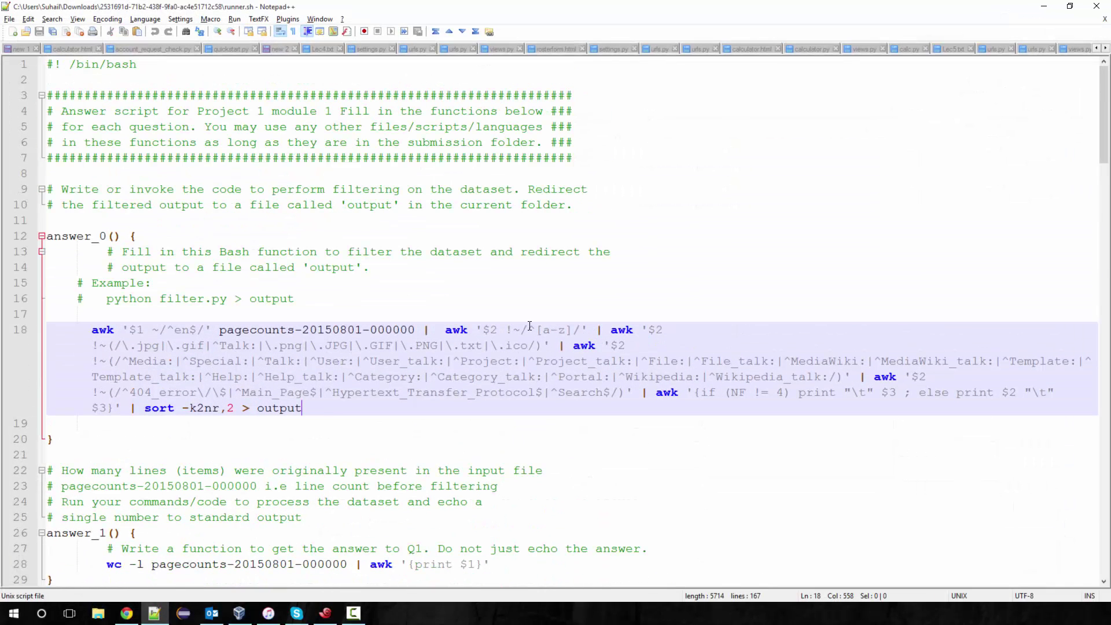
left_click(576, 297)
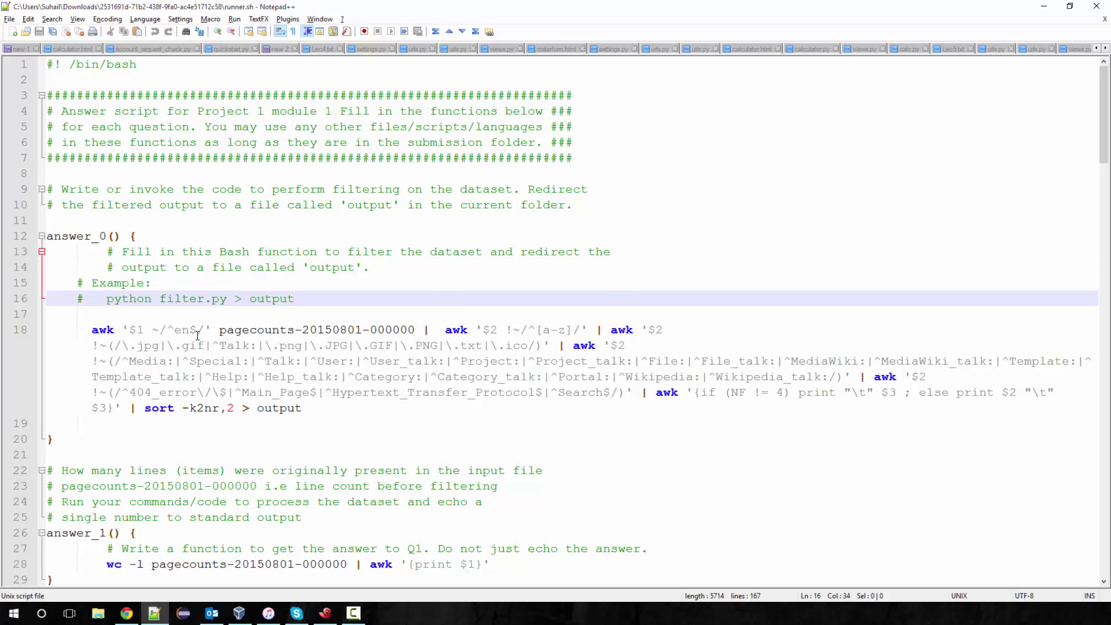
scroll(197, 335, "down", 7)
scroll(198, 338, "down", 6)
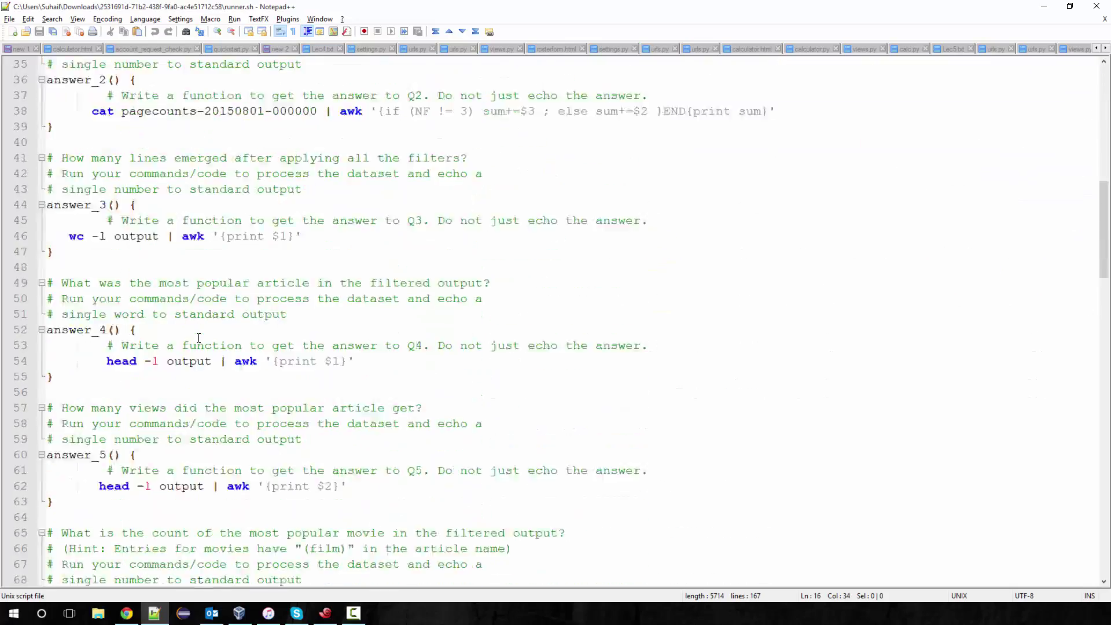
scroll(199, 338, "down", 14)
scroll(200, 331, "up", 6)
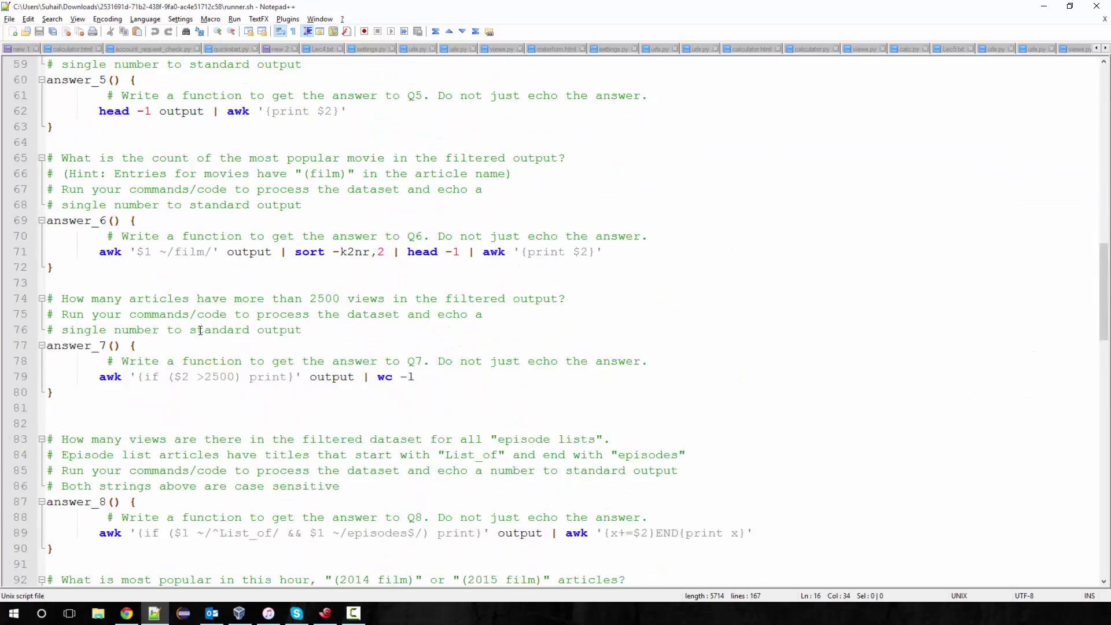
scroll(200, 331, "up", 19)
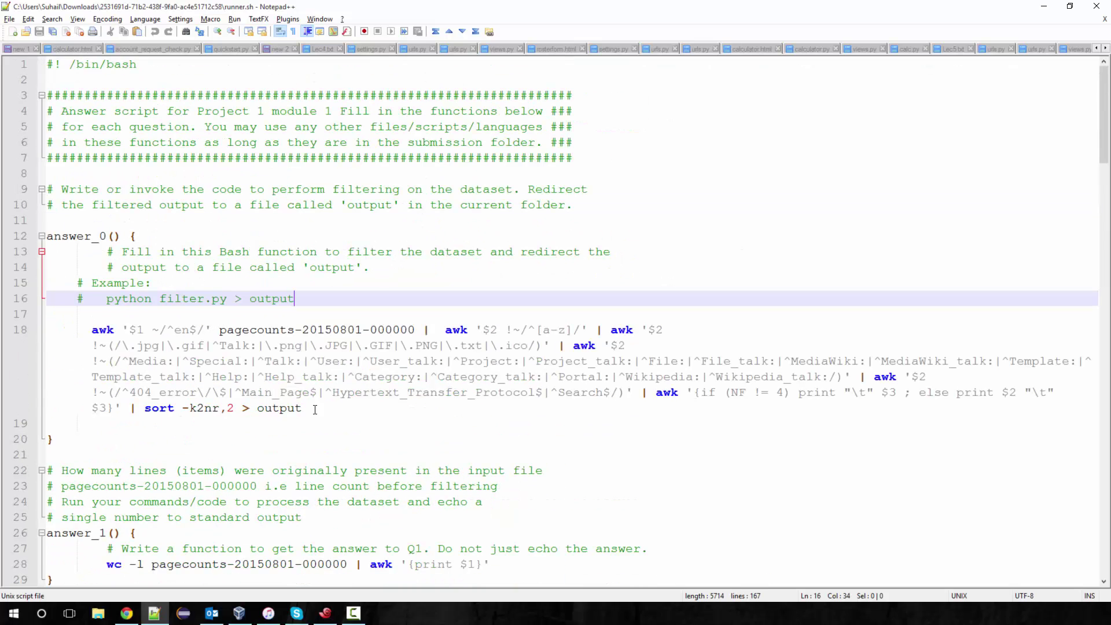
Highlight the awk filtering command in the answer_0 function to inspect it, and deselect it again
left_click_drag(312, 408, 96, 338)
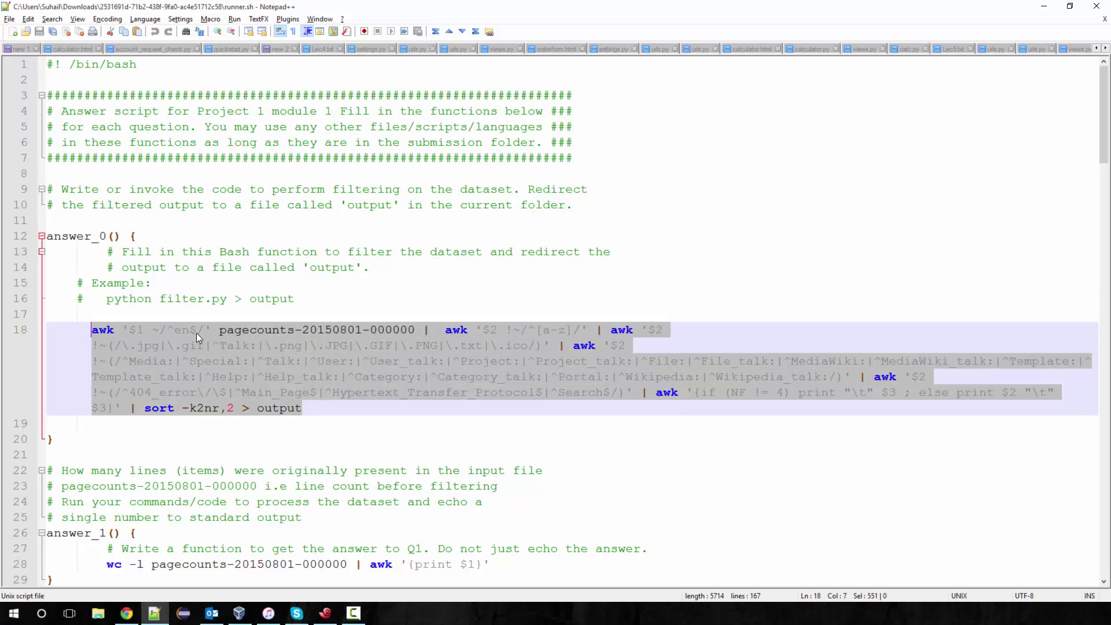
left_click(364, 355)
left_click(419, 426)
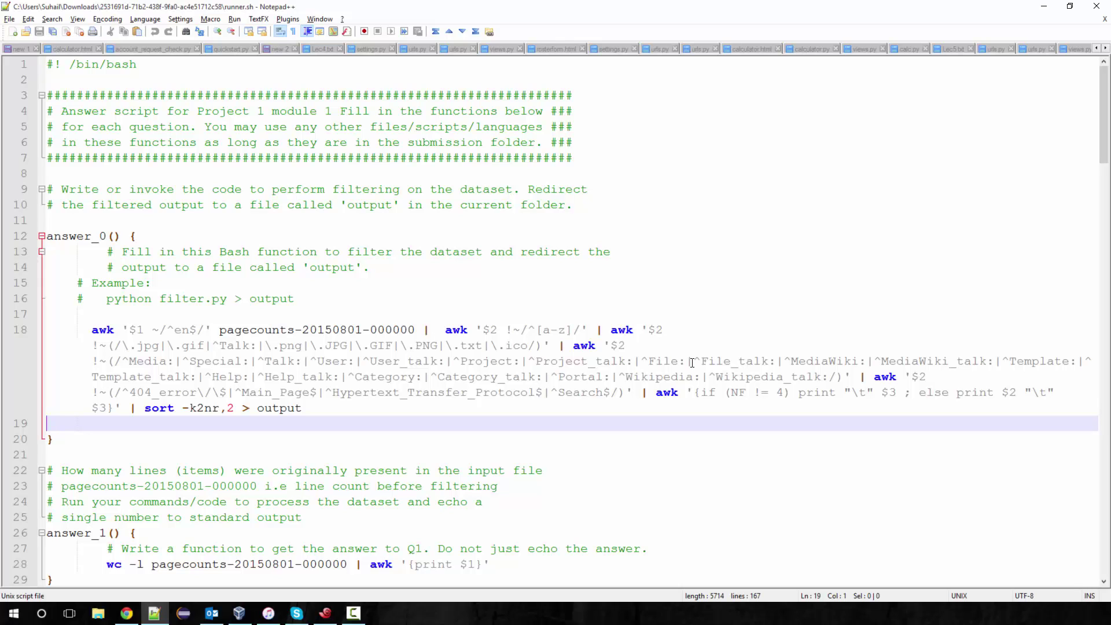
Switch back to the browser's grading page and clear the "Output format incorrect" and Code Style rubric items from the first pending submission
key("alt+Tab")
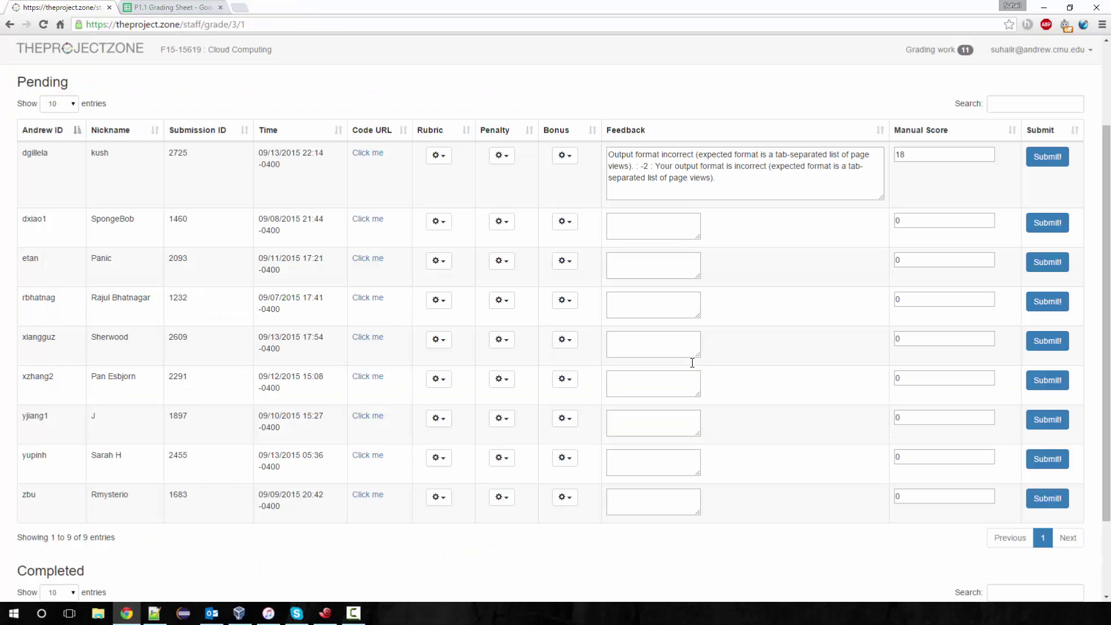
left_click(451, 162)
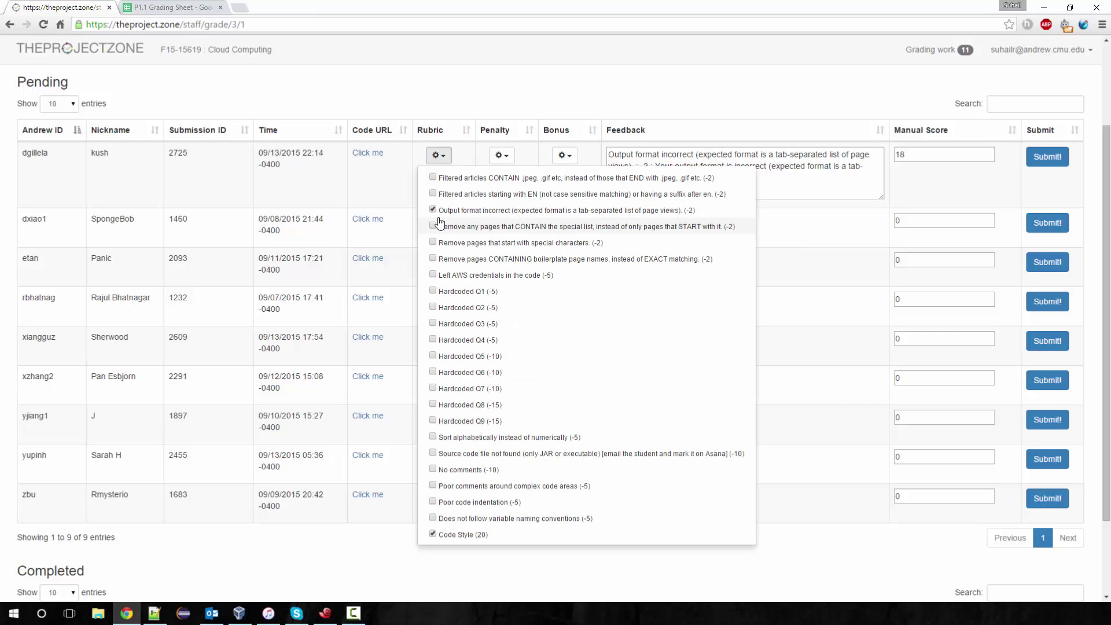
left_click(433, 210)
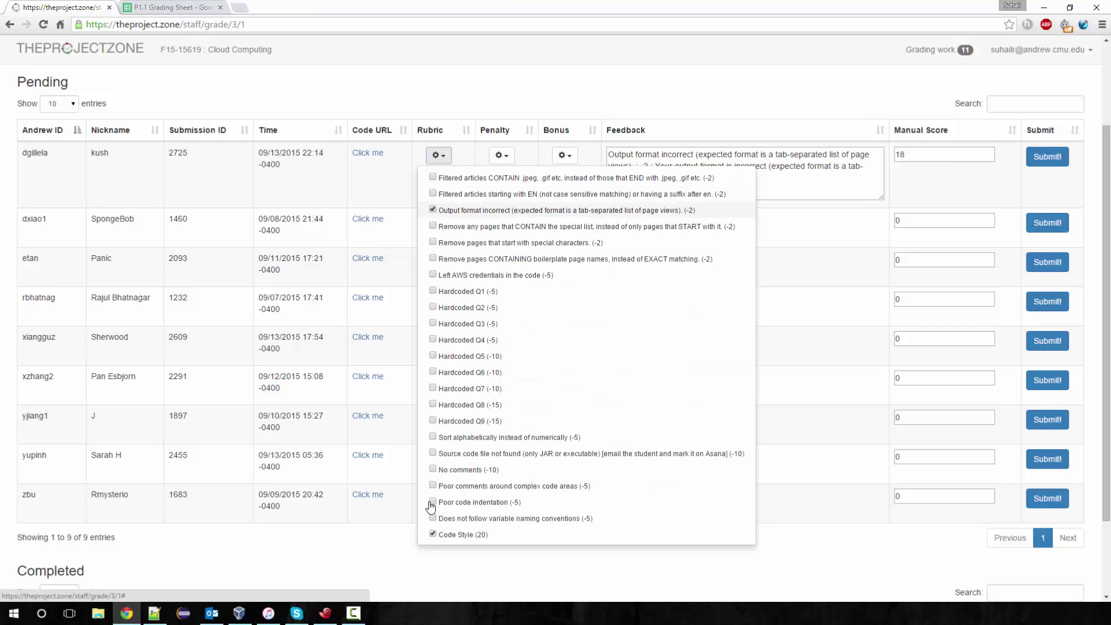
left_click(433, 535)
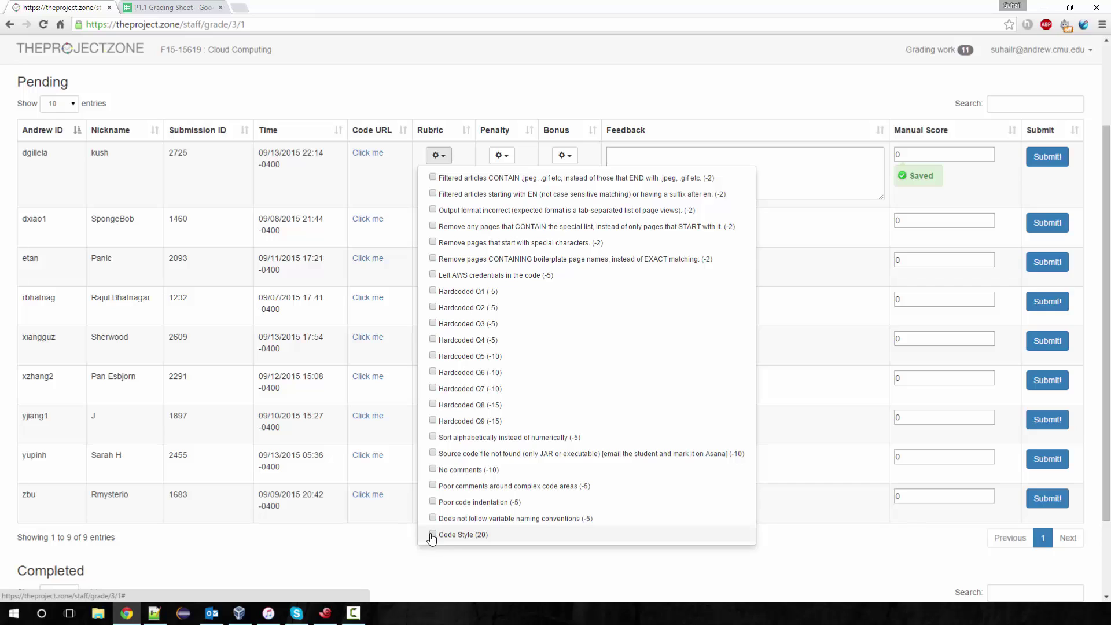
Apply the Code Style (20) and "No comments" (-10) rubric items to the first pending submission
left_click(433, 535)
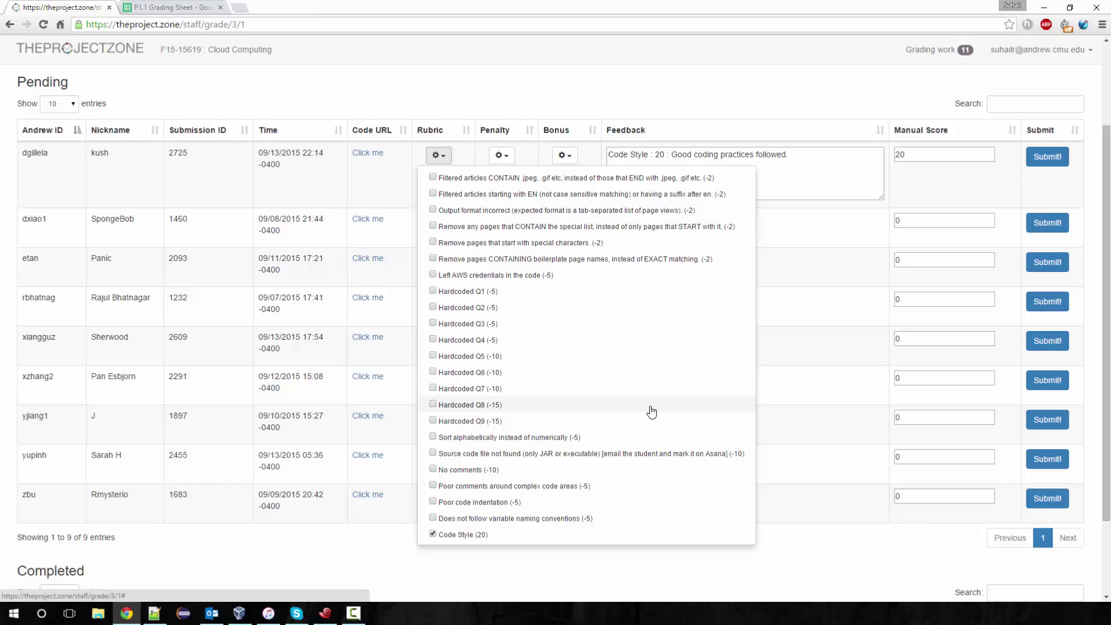
left_click(475, 474)
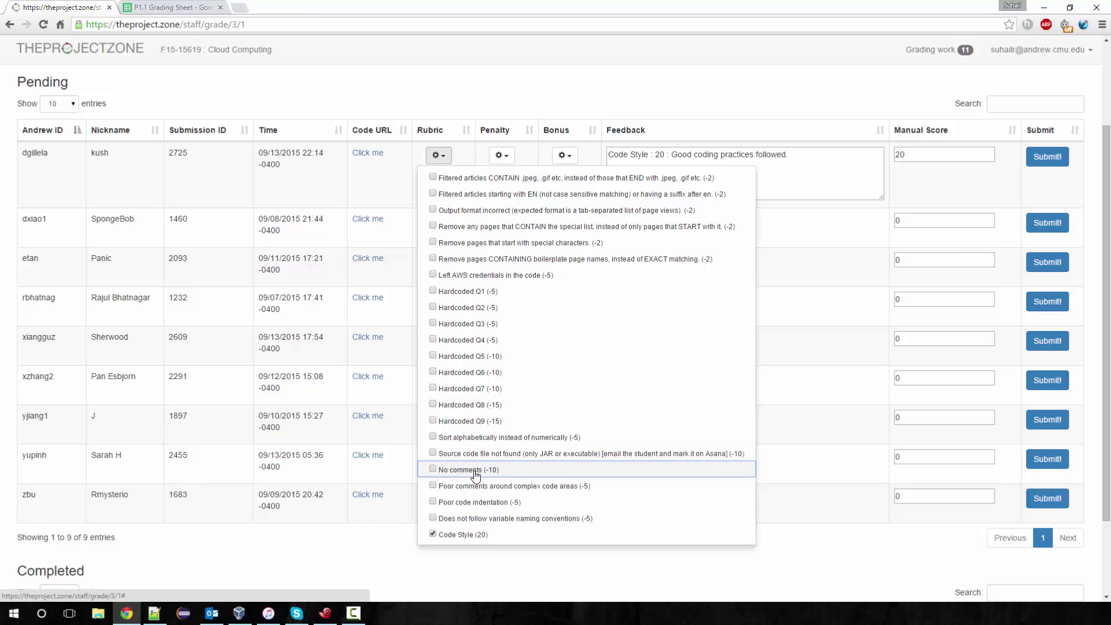
left_click(475, 473)
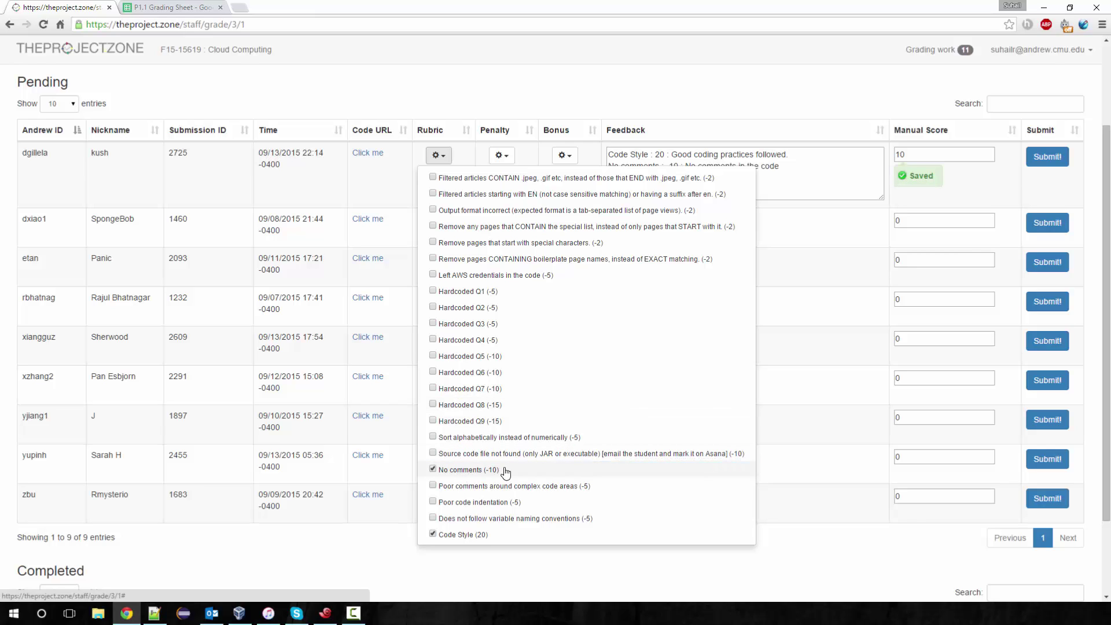
Delete the "Code Style : 20 : Good coding practices followed." line from the first pending submission's feedback, keeping the "No comments" line
left_click(806, 160)
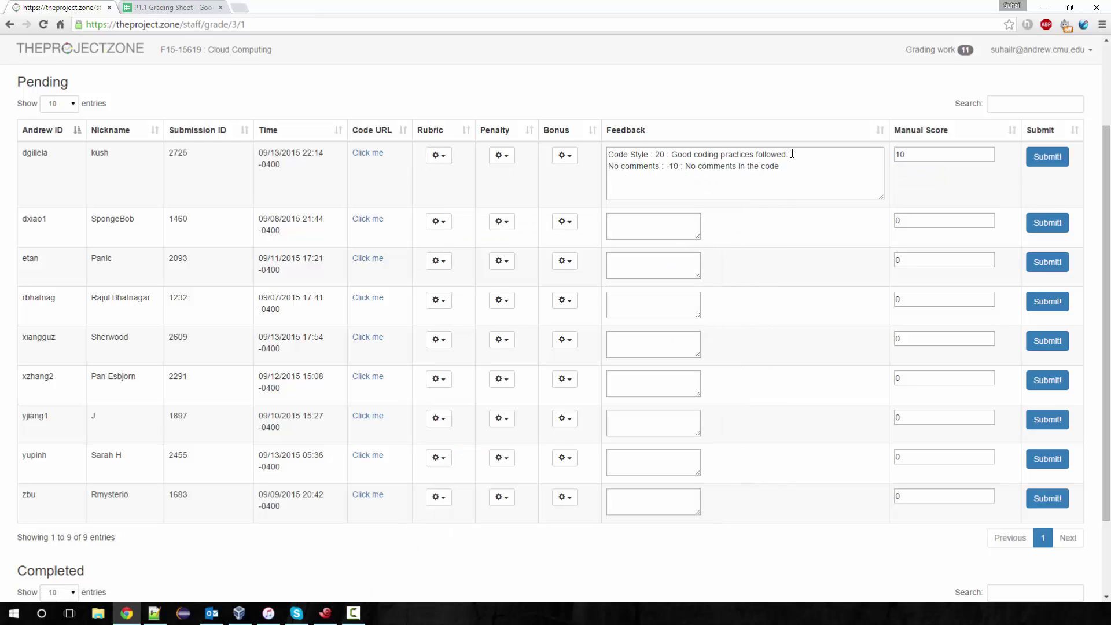
left_click_drag(792, 154, 593, 160)
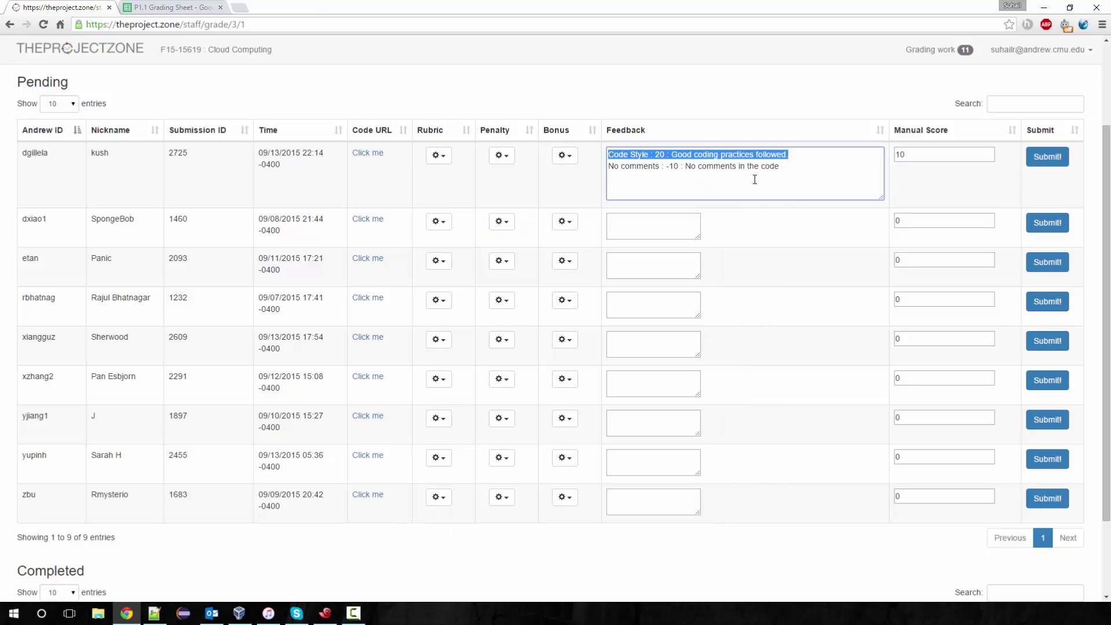
key("BackSpace")
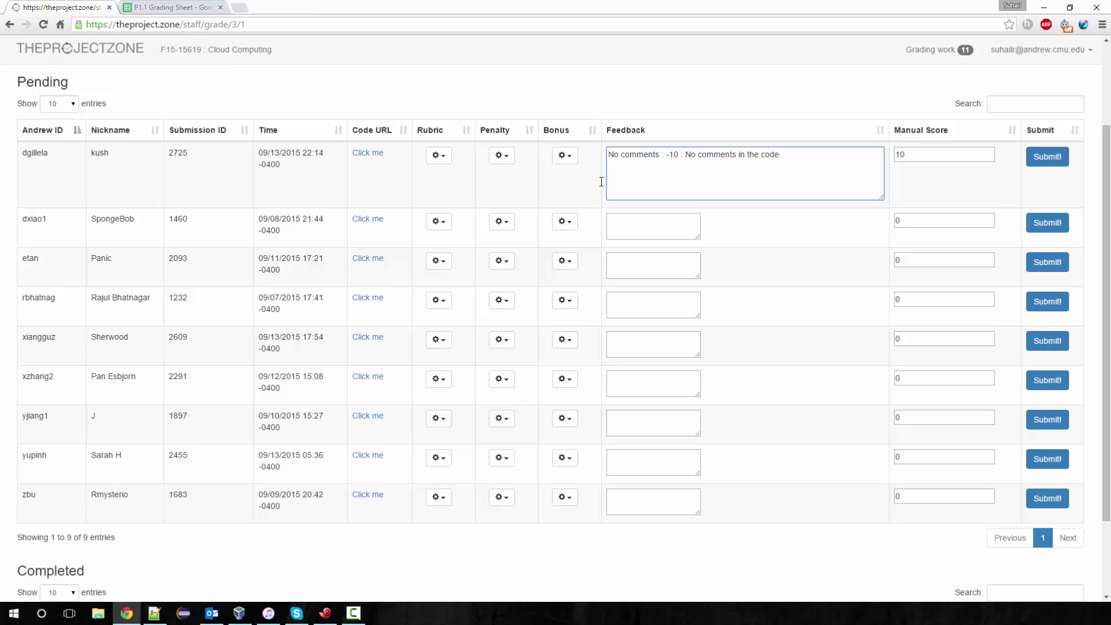
Review the first pending submission's rubric items, checking runner.sh in Notepad++ before returning to the browser's grading page
left_click(437, 155)
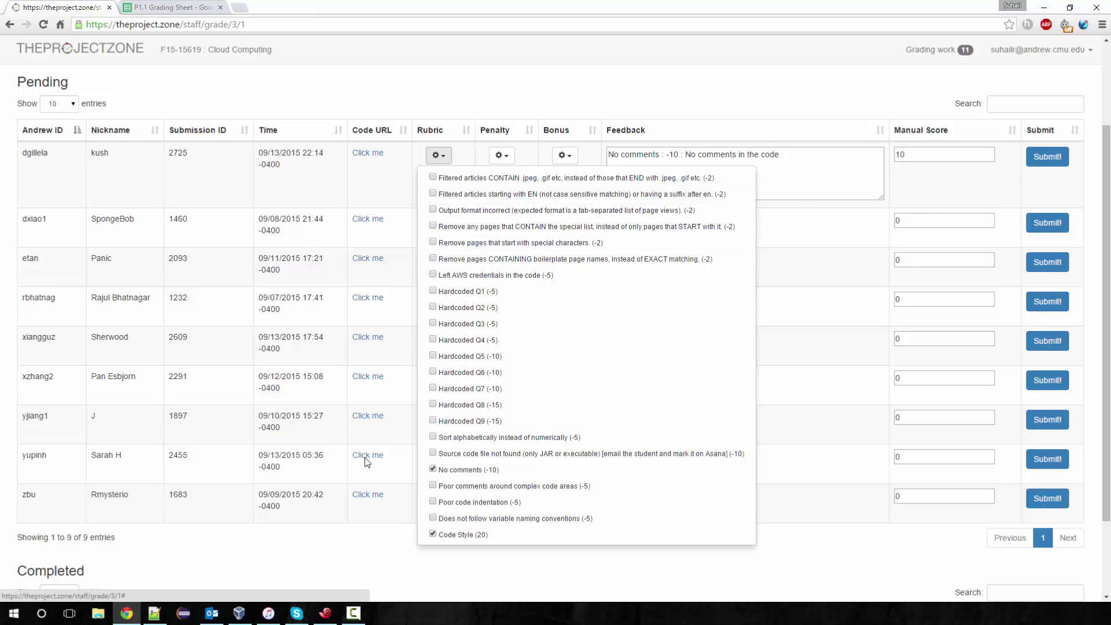
left_click(154, 613)
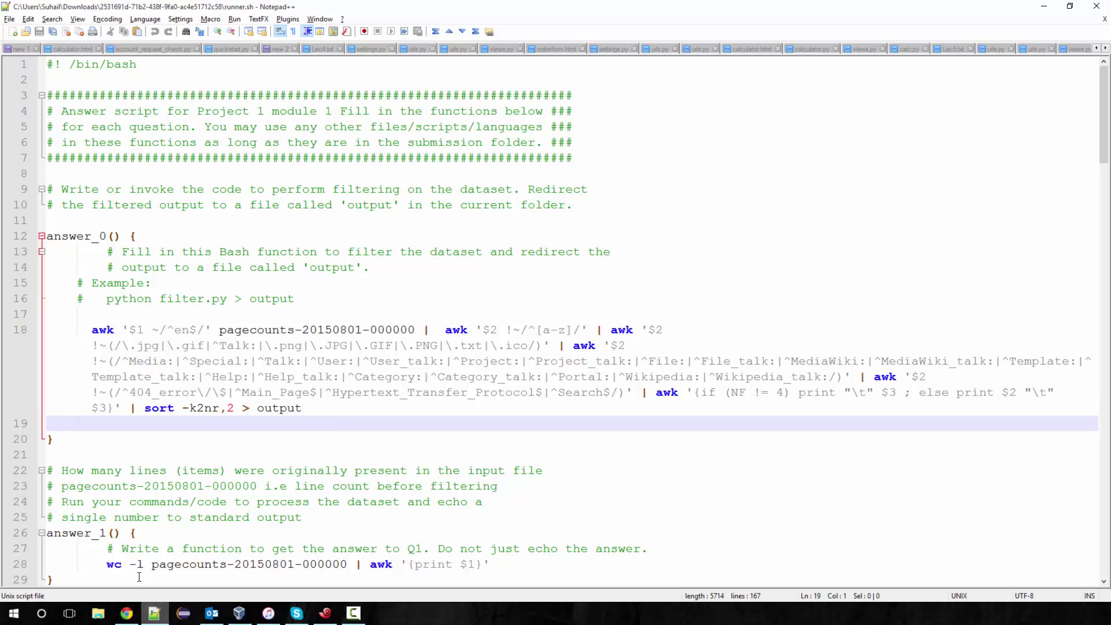
left_click(127, 614)
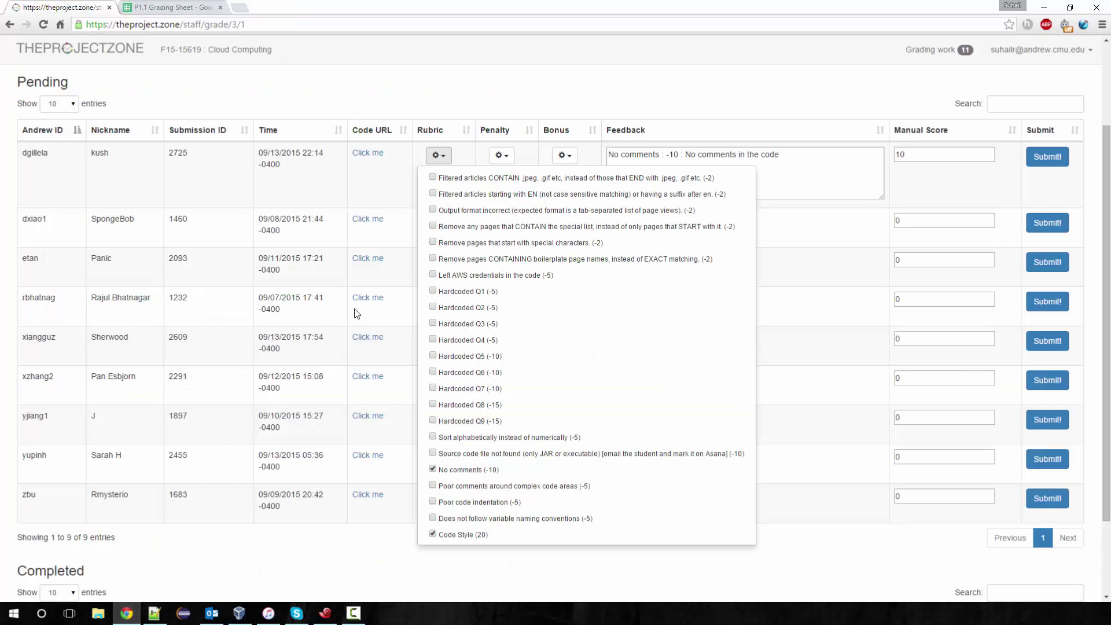
left_click(434, 161)
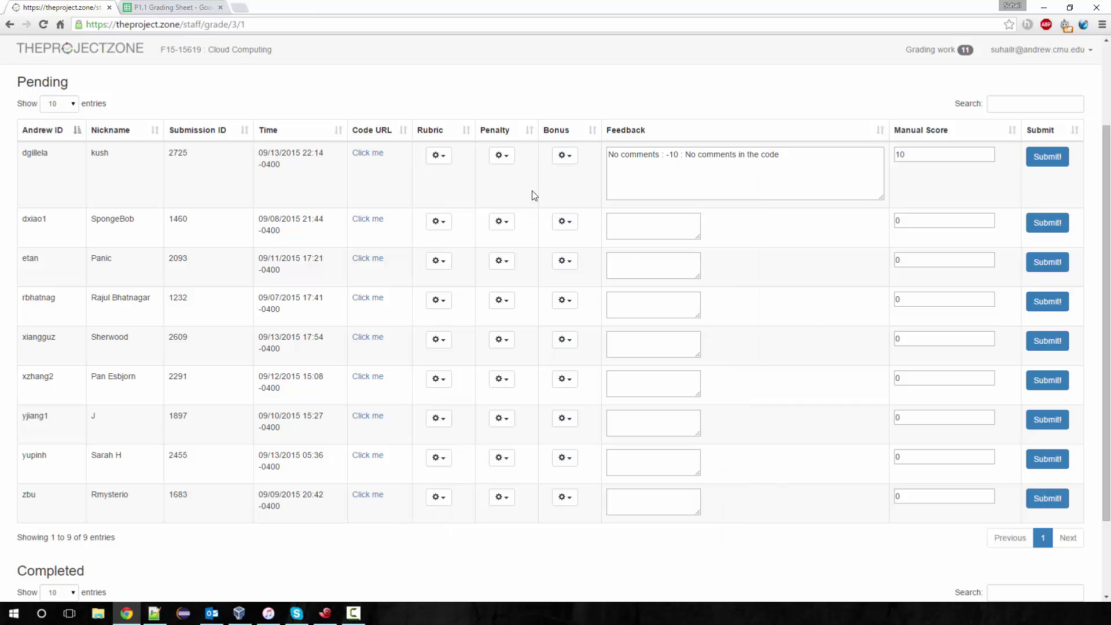
left_click(441, 157)
left_click(445, 537)
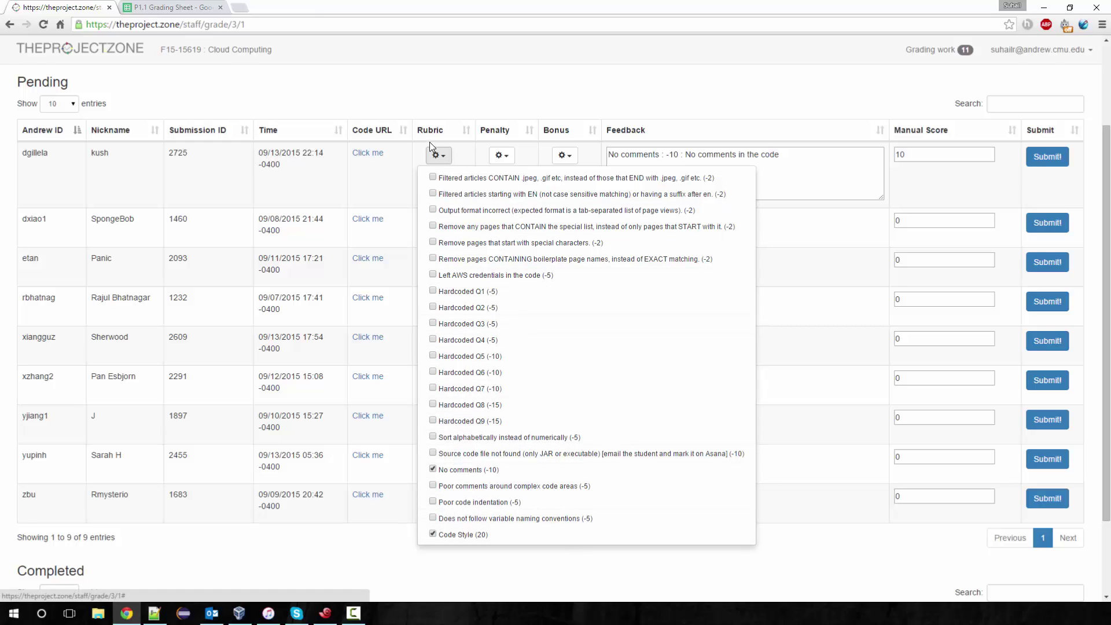
left_click(437, 160)
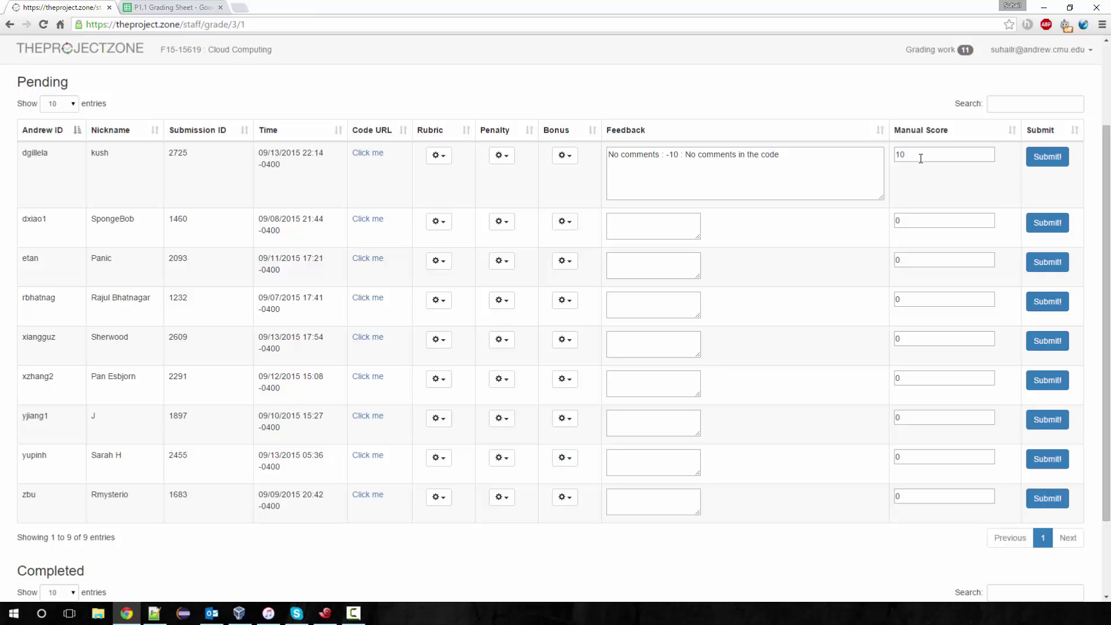
Clear the Code Style and "No comments" rubric items from the first pending submission, and try out "Source code file not found" (-10)
left_click(447, 156)
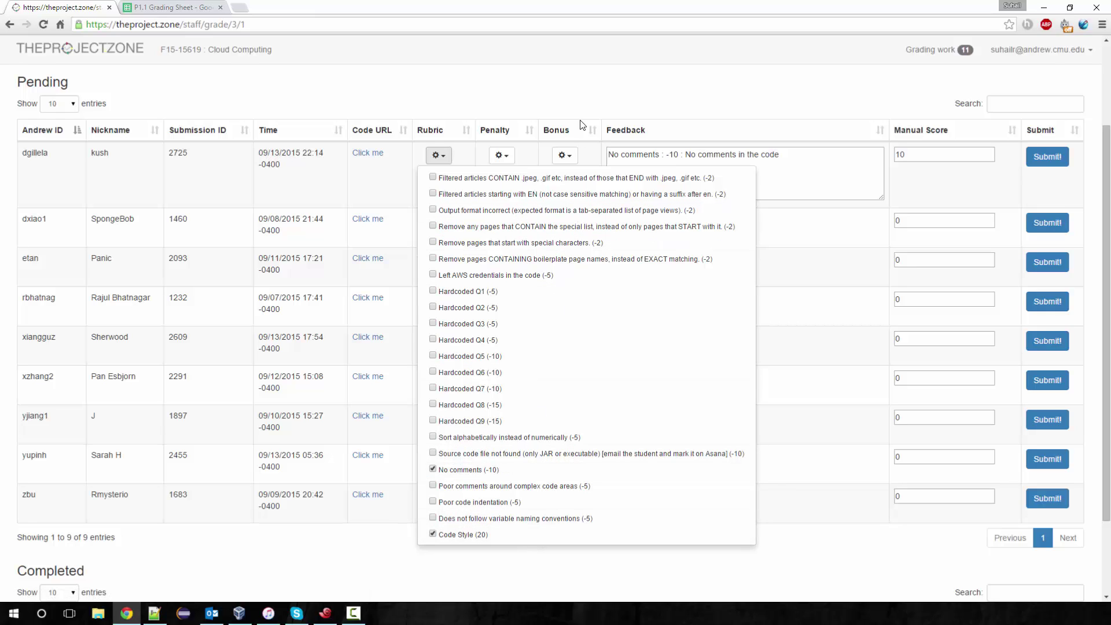
left_click(433, 535)
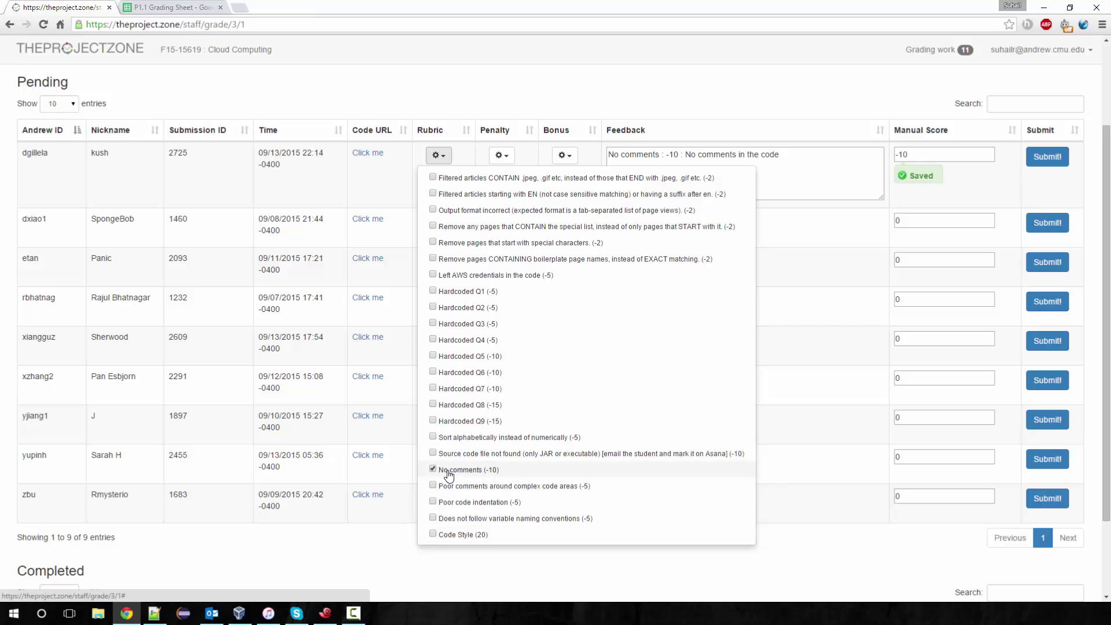
left_click(433, 469)
left_click(433, 453)
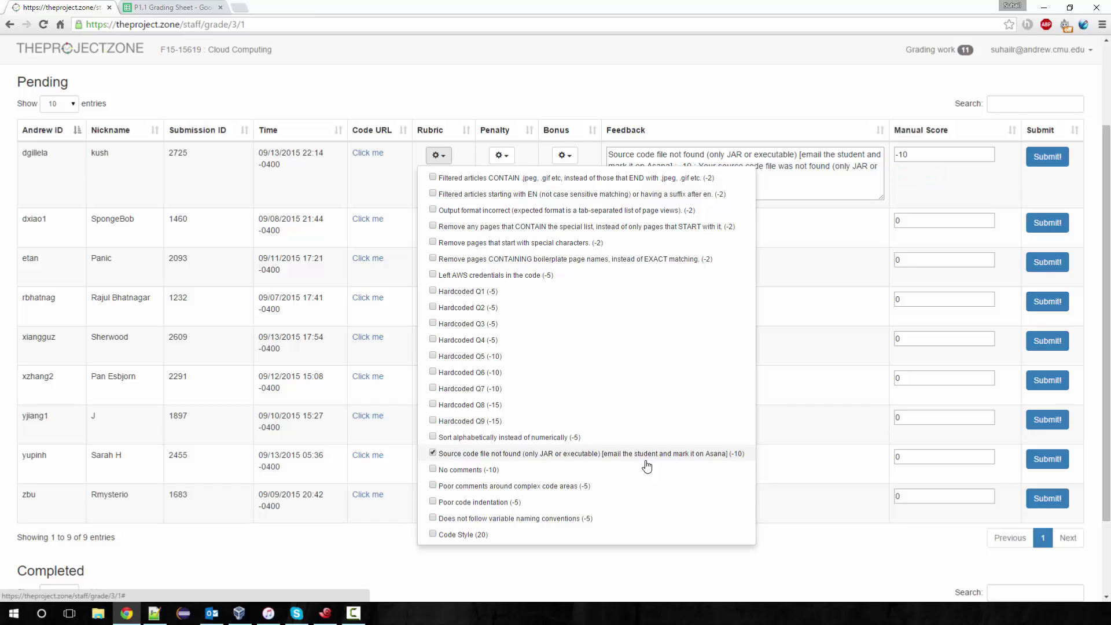
left_click(433, 454)
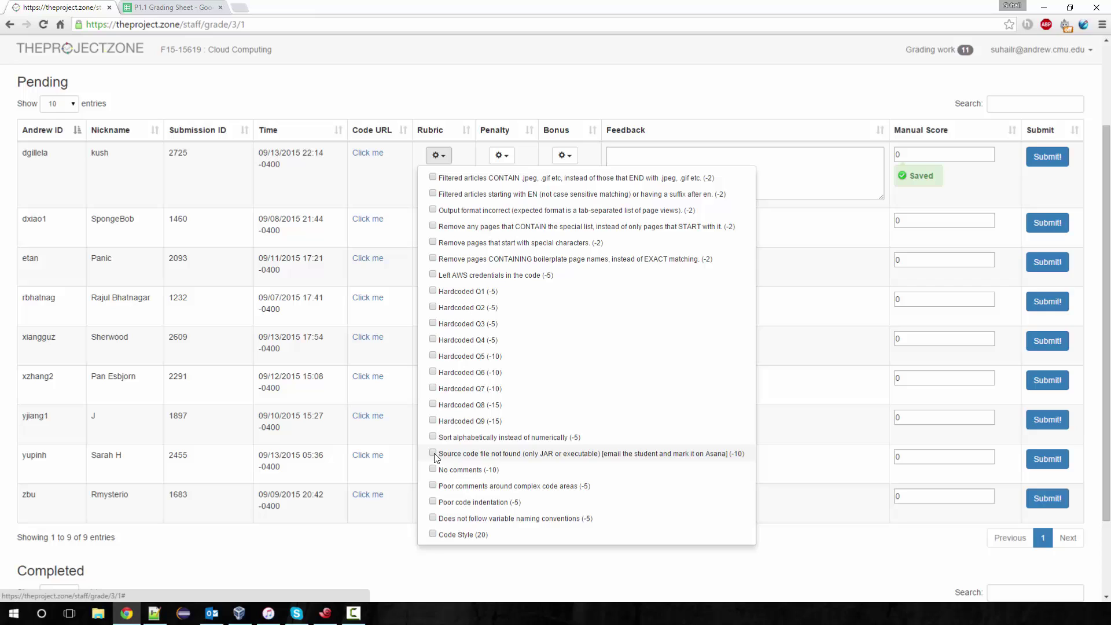
Apply Code Style (20) plus the EN filtering, "Output format incorrect" and CONTAIN-the-special-list deductions (-2 each) to the first pending submission
left_click(434, 534)
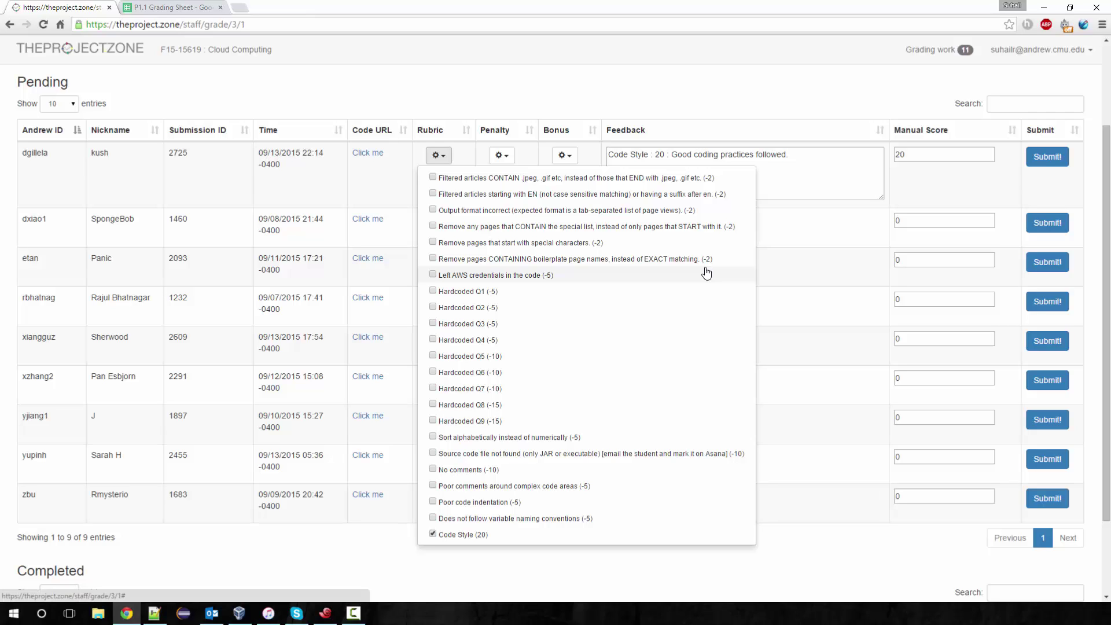
left_click(433, 193)
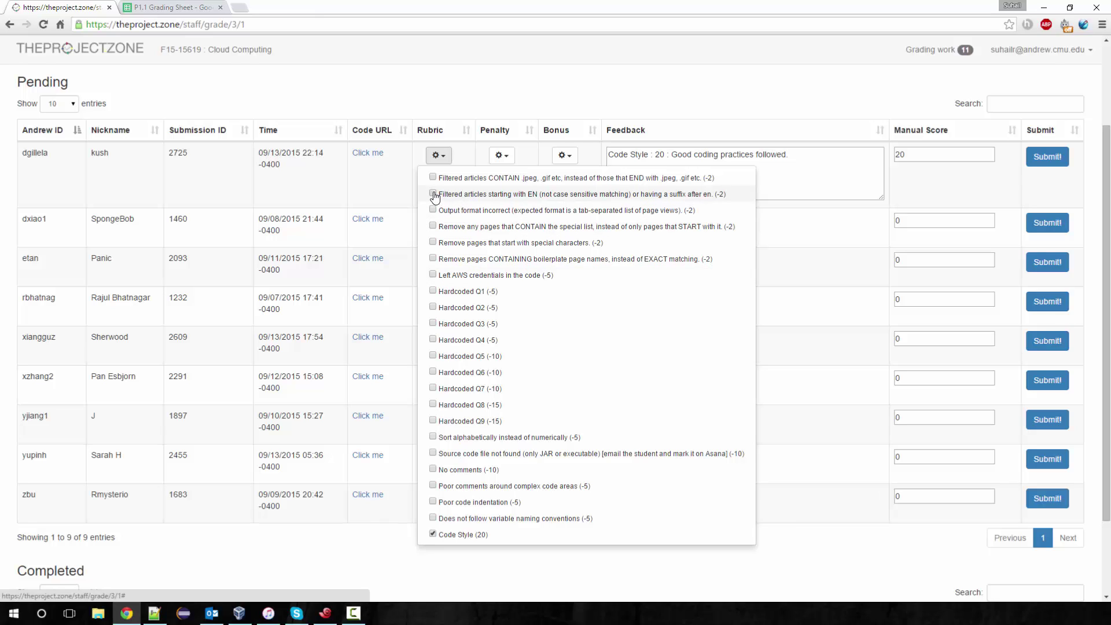
left_click(433, 211)
left_click(433, 226)
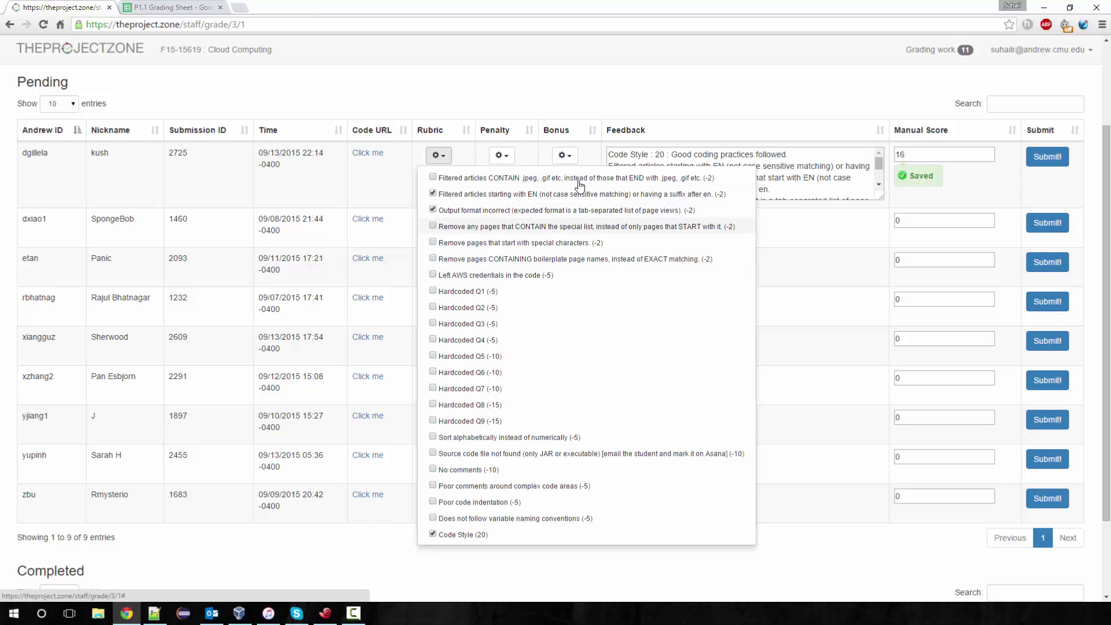
Remove the Code Style line from the first pending submission's feedback, keeping the deduction comments, and submit its grade
left_click(795, 155)
left_click_drag(794, 155, 596, 160)
key("BackSpace")
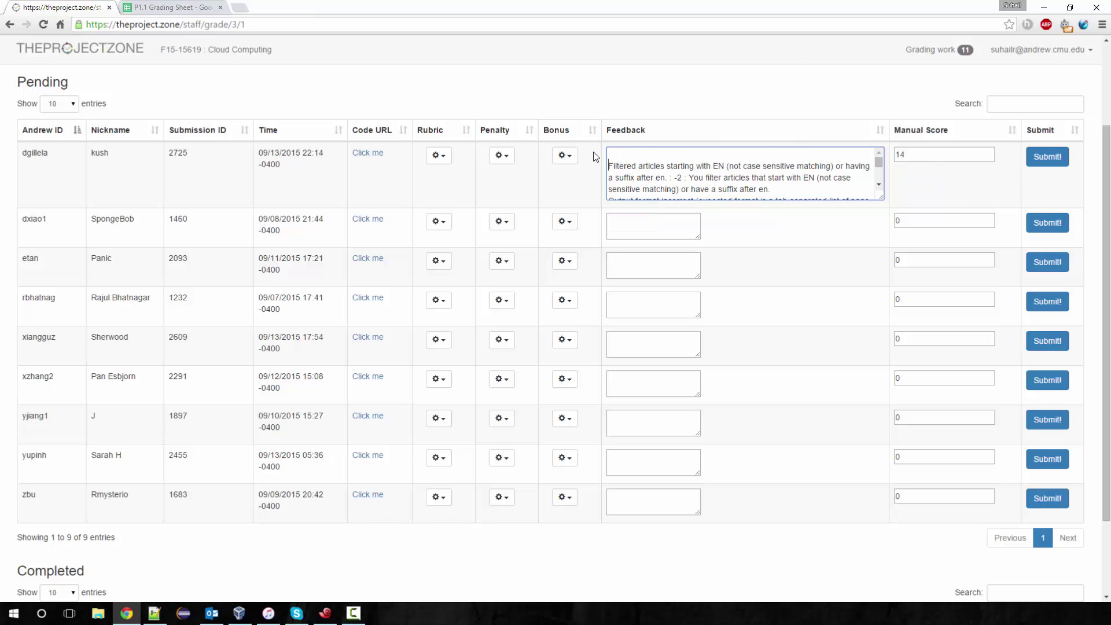
key("Delete")
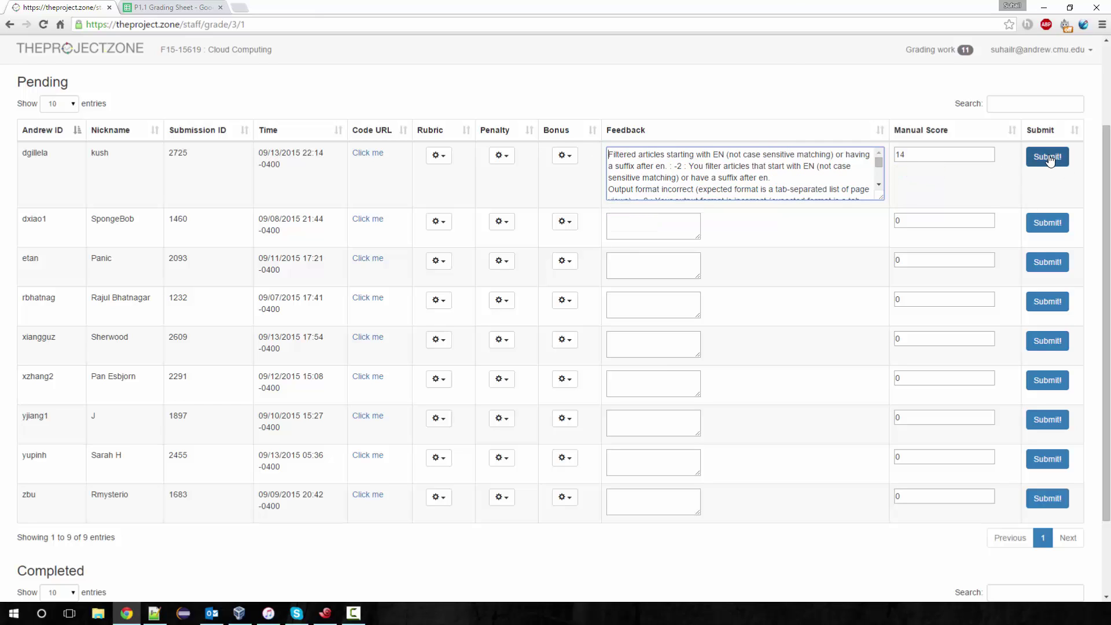
left_click(932, 152)
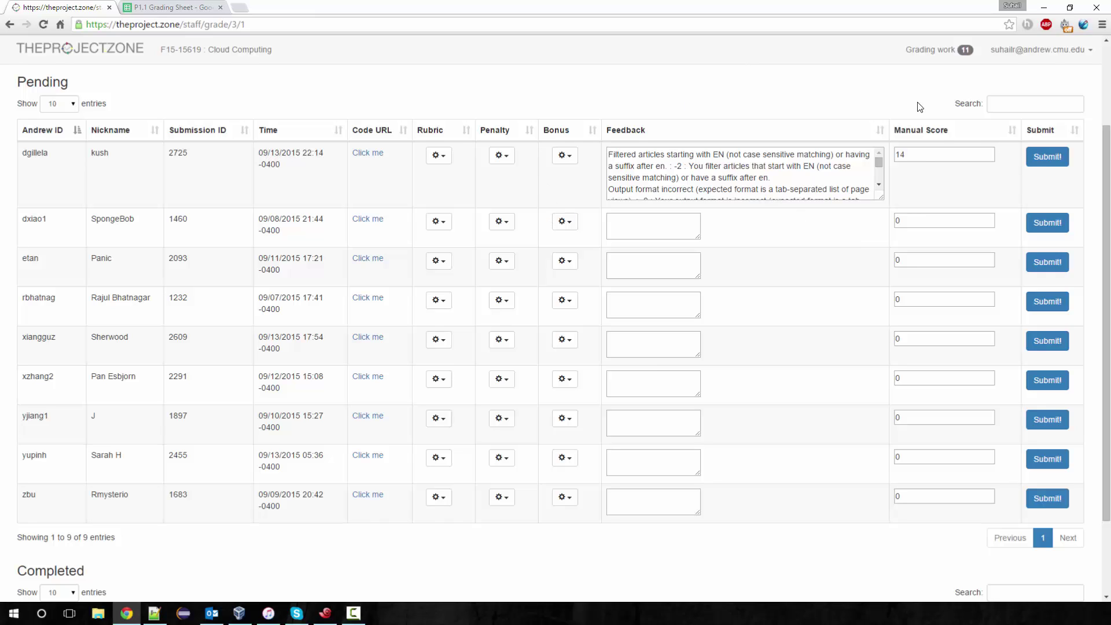
left_click(1050, 161)
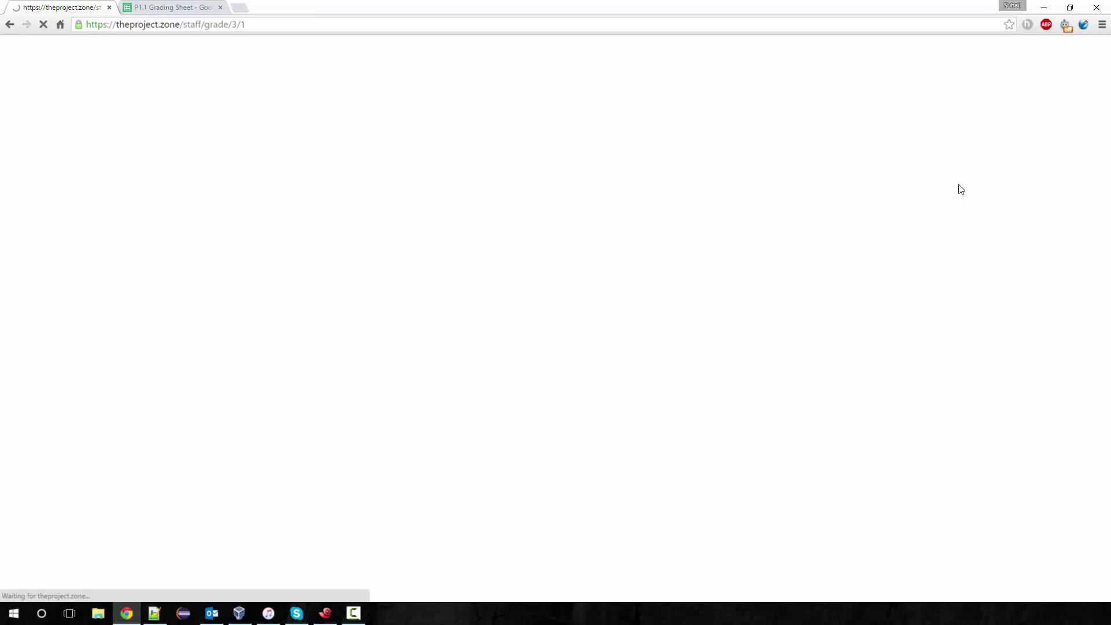
Enlarge the feedback box of the graded submission in the Completed table and read through its deduction comments
scroll(828, 313, "down", 1)
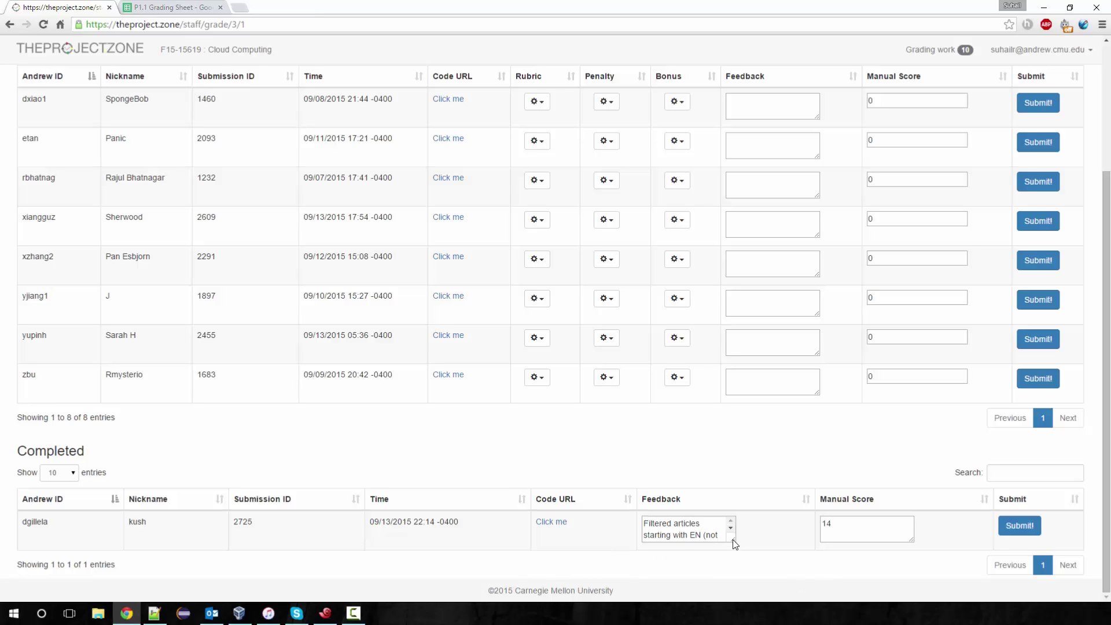
left_click_drag(733, 539, 871, 586)
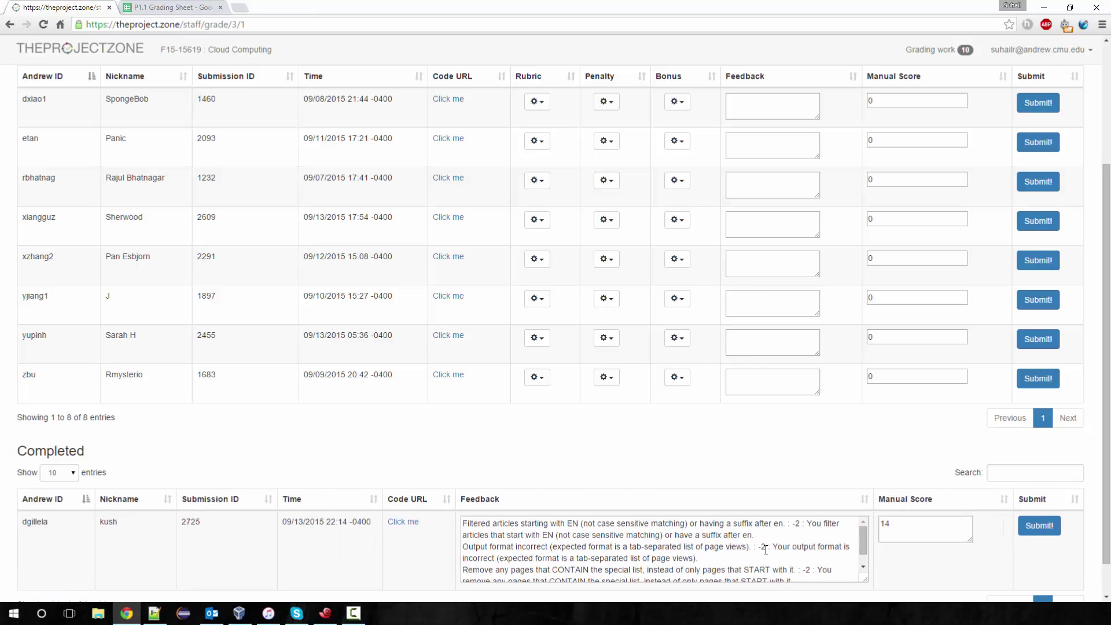
scroll(767, 550, "down", 1)
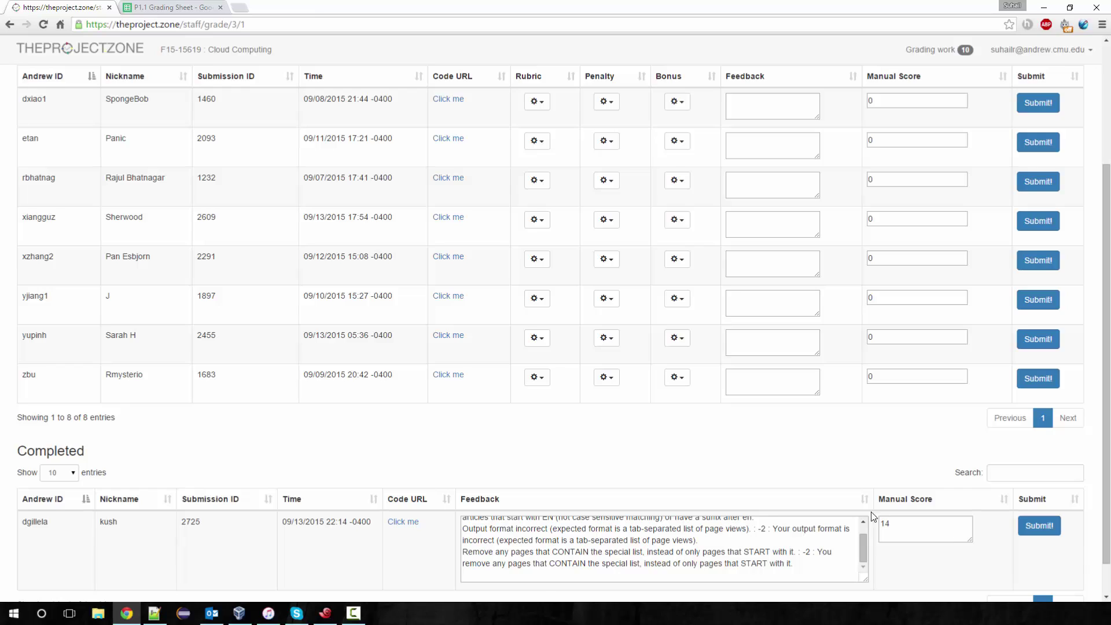
scroll(874, 516, "down", 1)
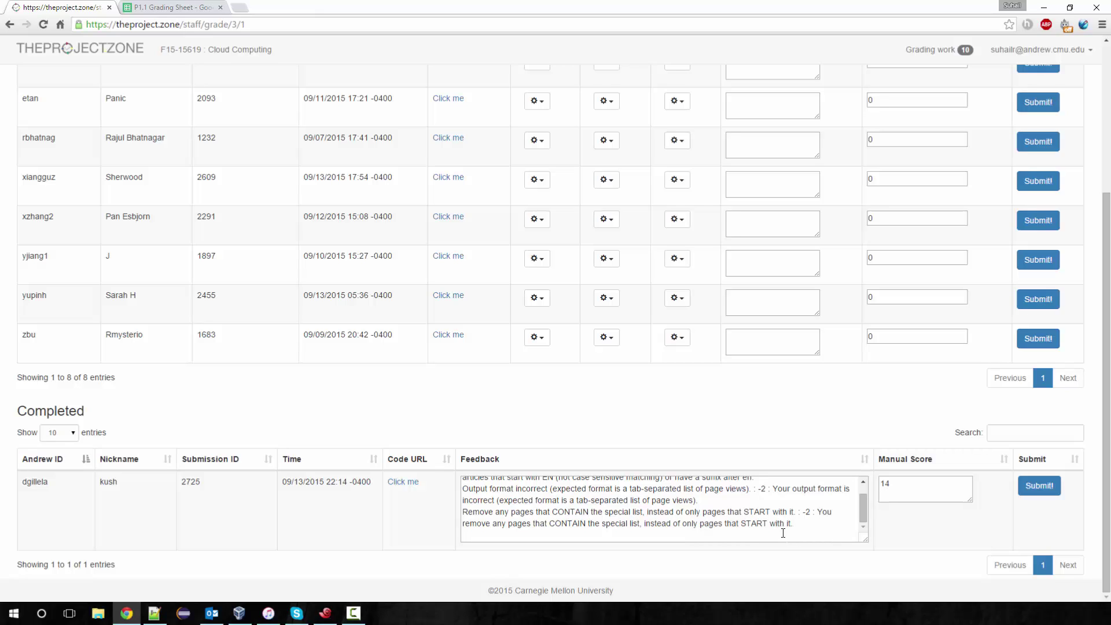
left_click(772, 533)
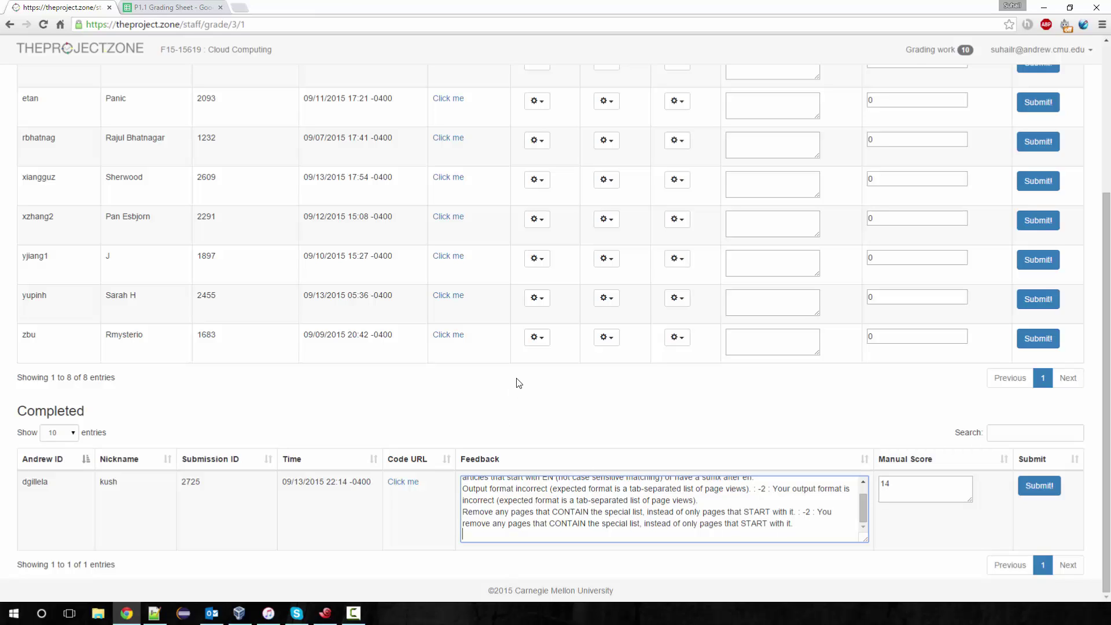
Switch to the P1.1 Grading Sheet and compare its Manual Score and Feedback columns with the completed entry on the grading page
left_click(169, 8)
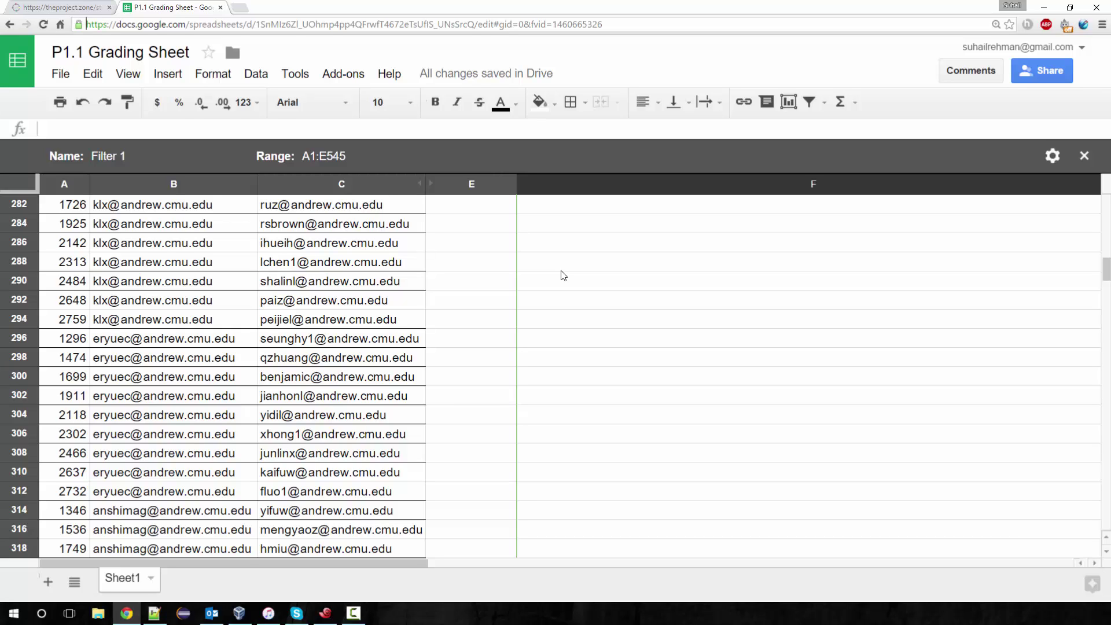
scroll(576, 278, "up", 20)
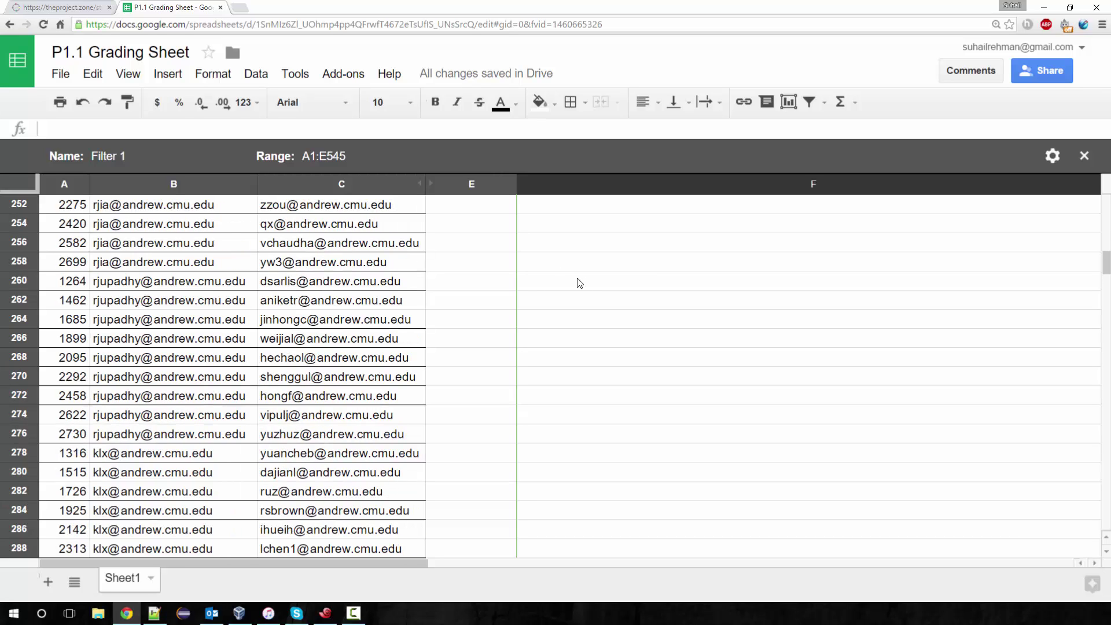
scroll(576, 270, "up", 20)
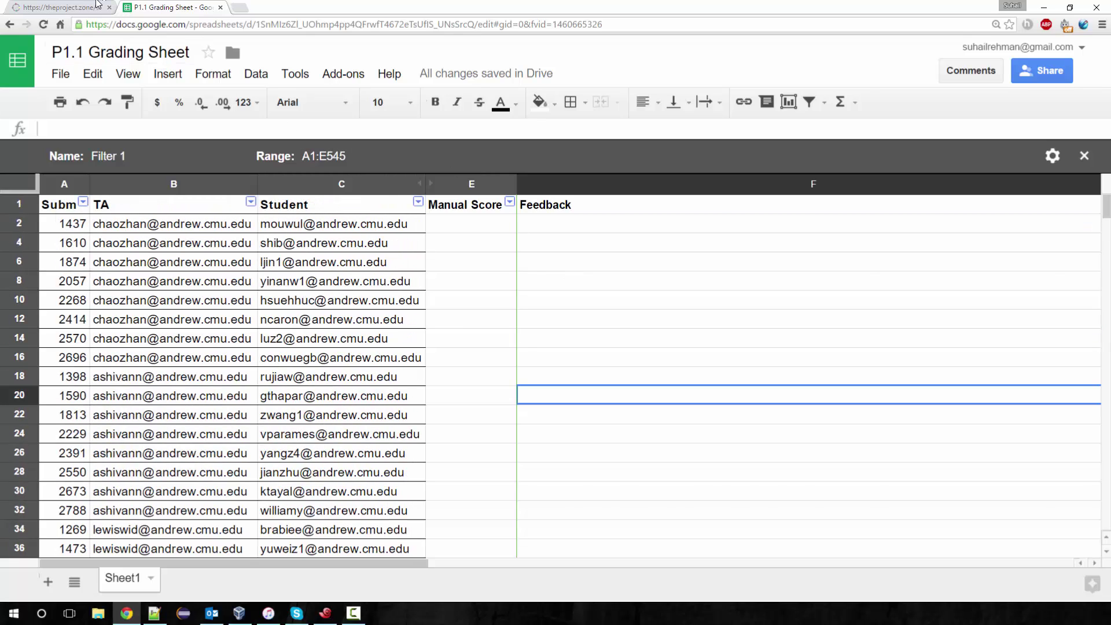
left_click(66, 9)
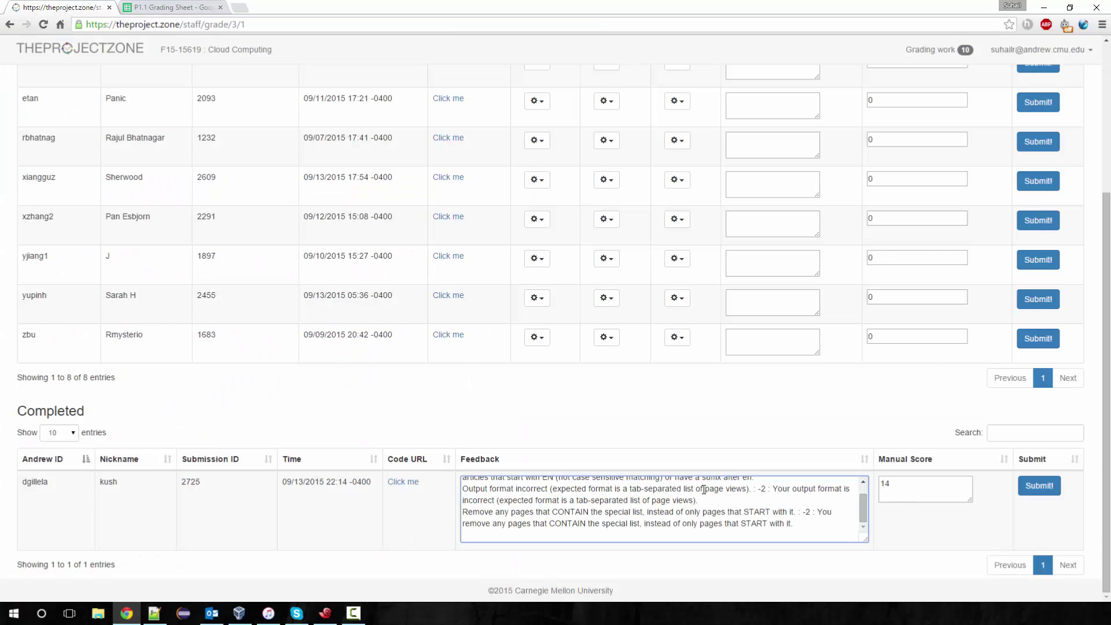
left_click(197, 7)
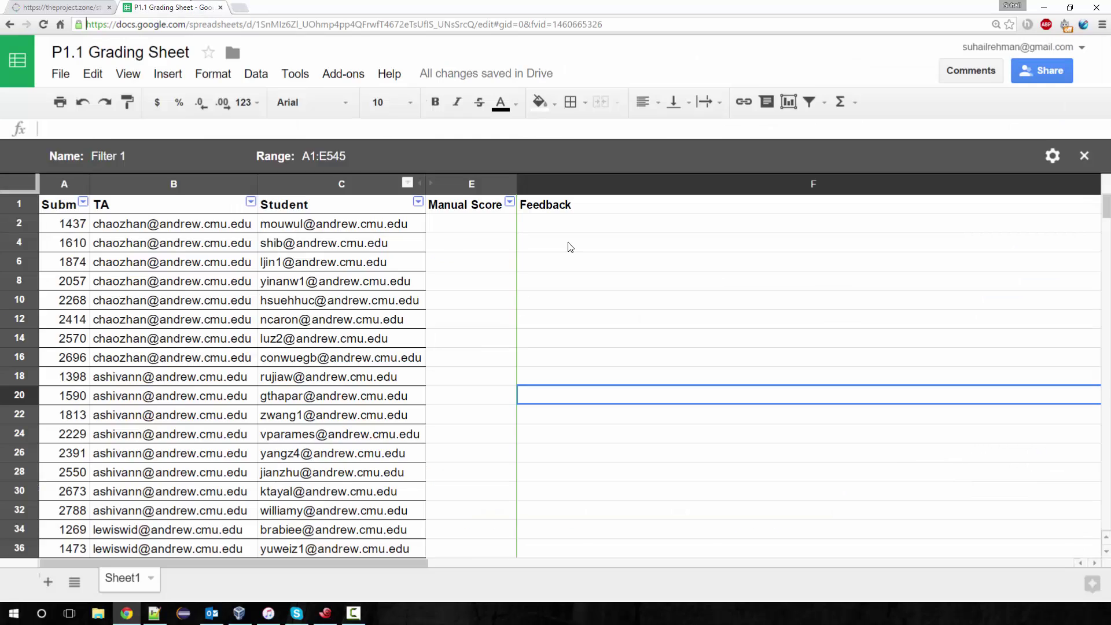
left_click(461, 226)
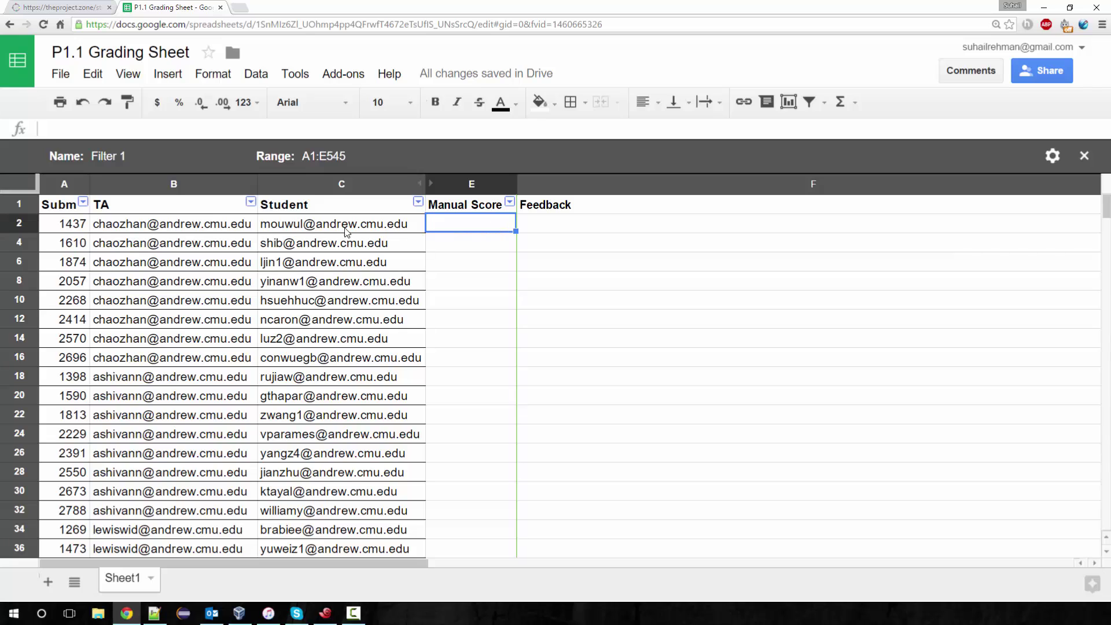
left_click(88, 6)
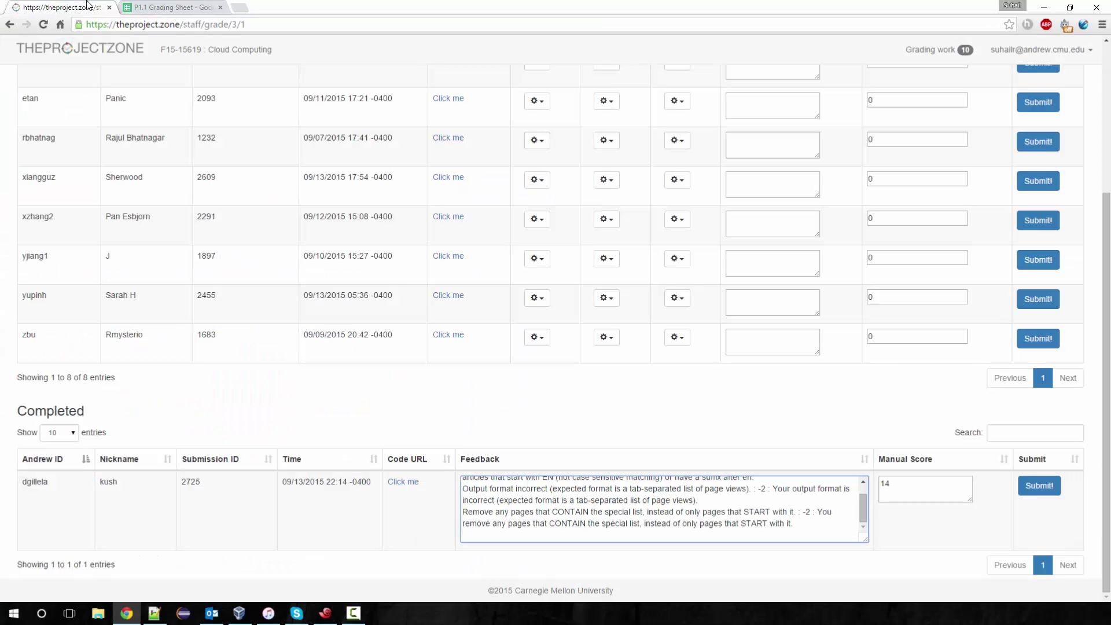
Filter the P1.1 Grading Sheet's TA column to show only the grader's own e-mail address
left_click(174, 7)
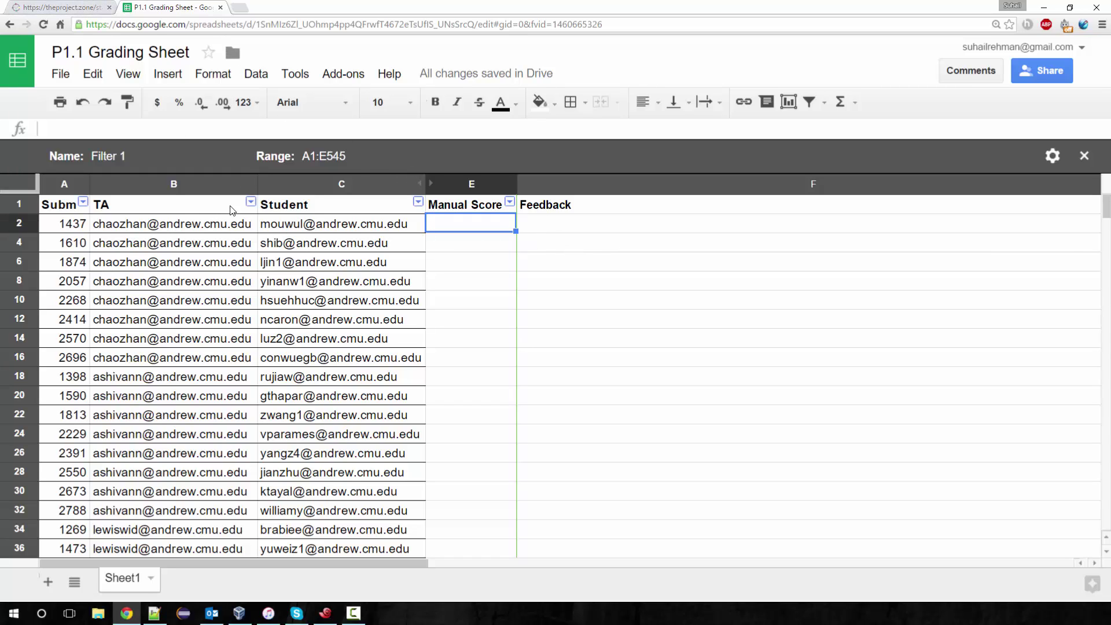
left_click(251, 201)
scroll(149, 447, "down", 3)
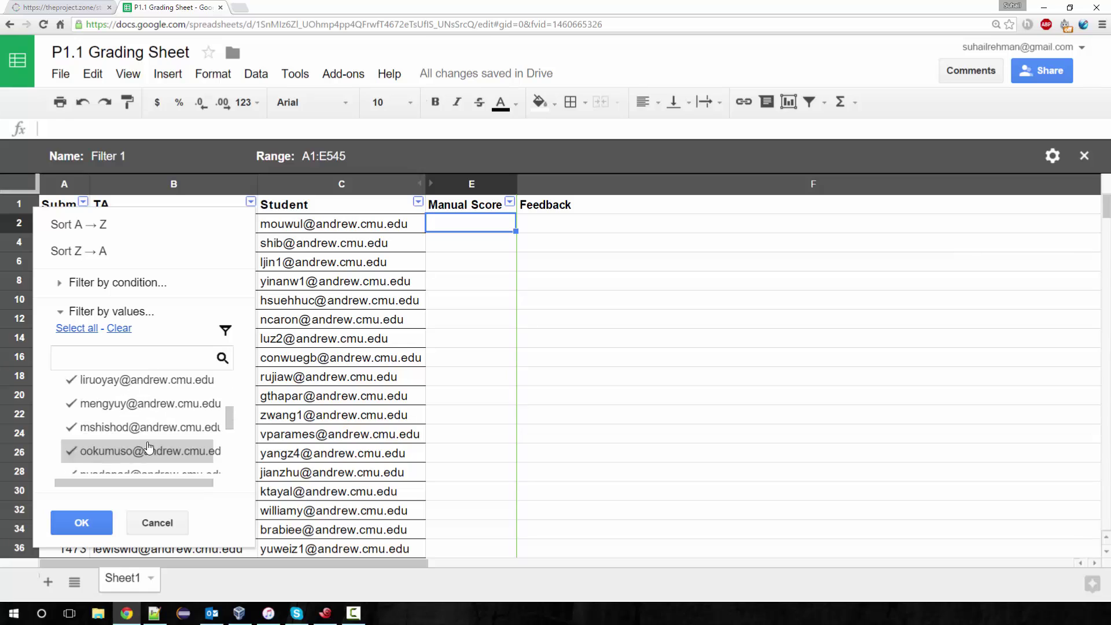
scroll(148, 446, "down", 5)
scroll(150, 451, "up", 3)
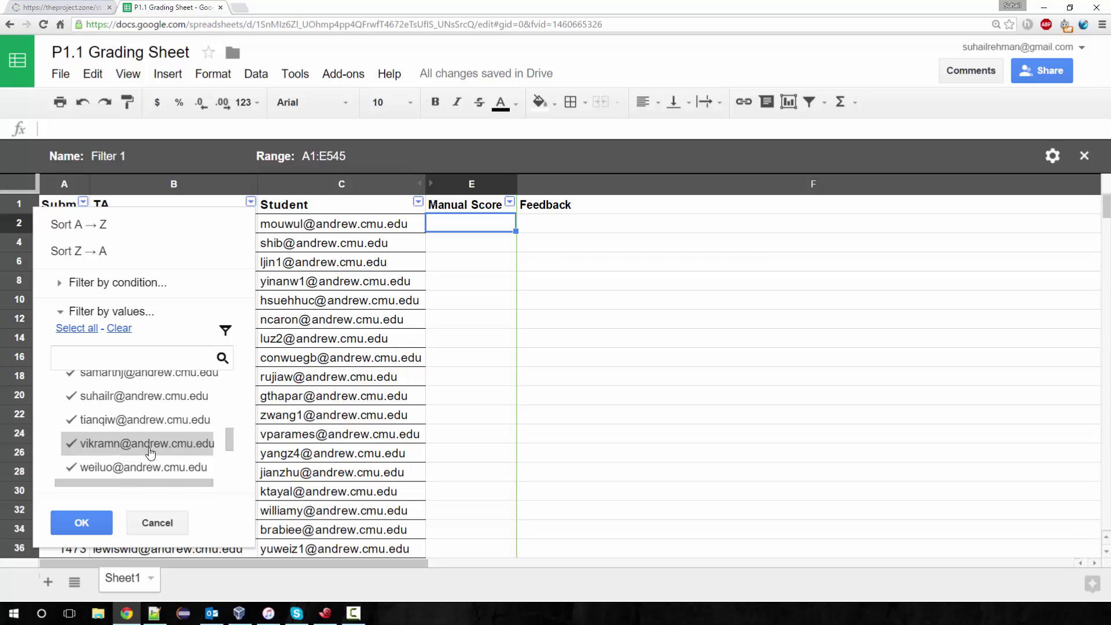
scroll(152, 452, "up", 1)
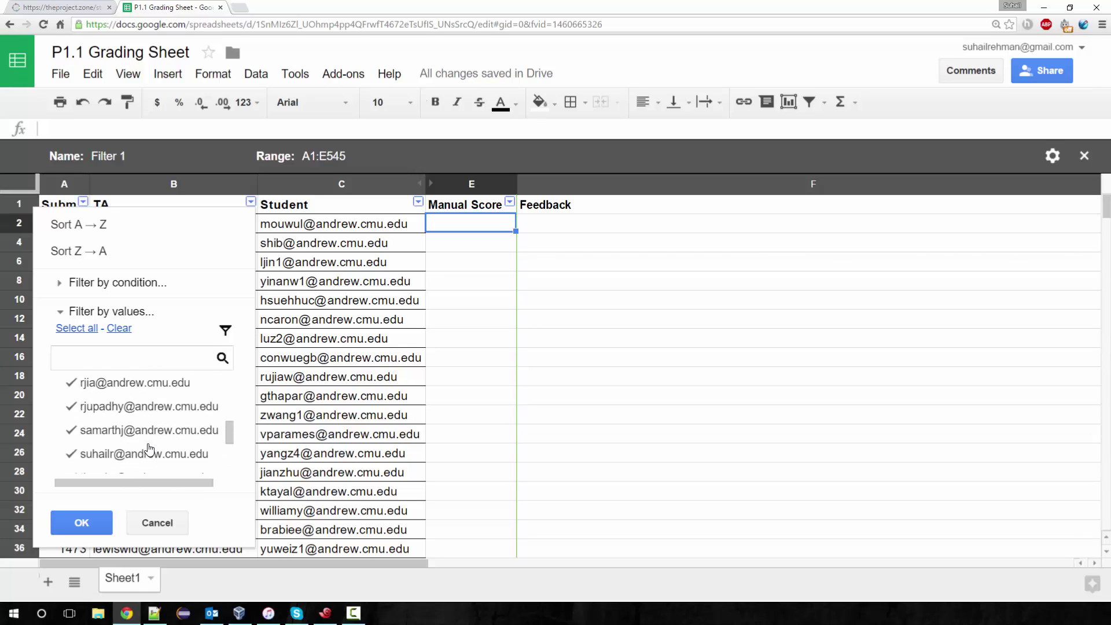
left_click(113, 335)
left_click(78, 454)
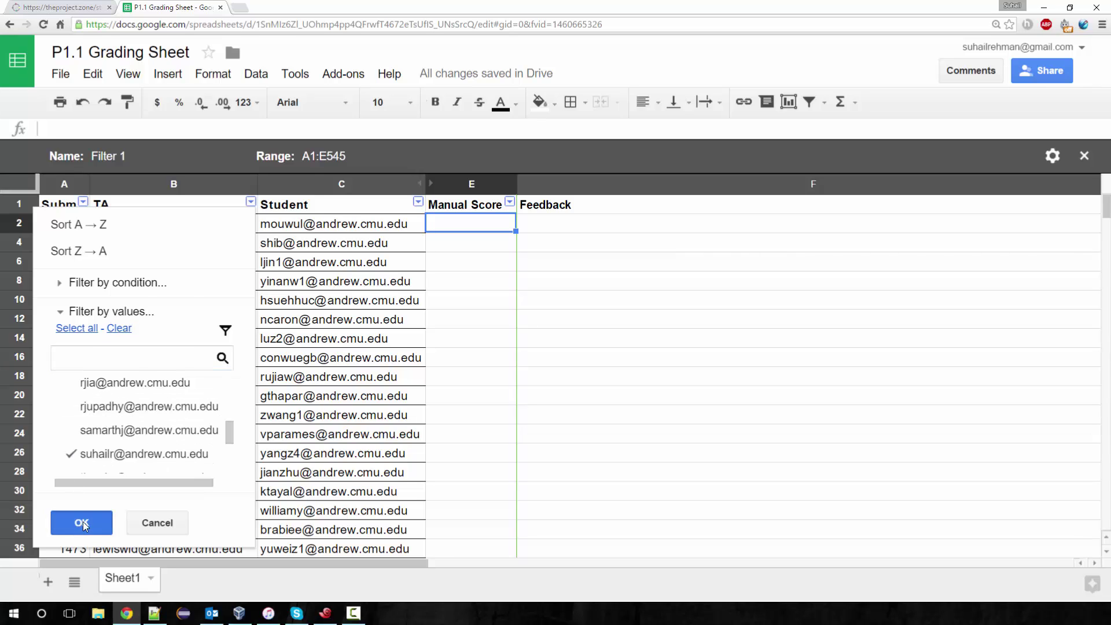
left_click(83, 522)
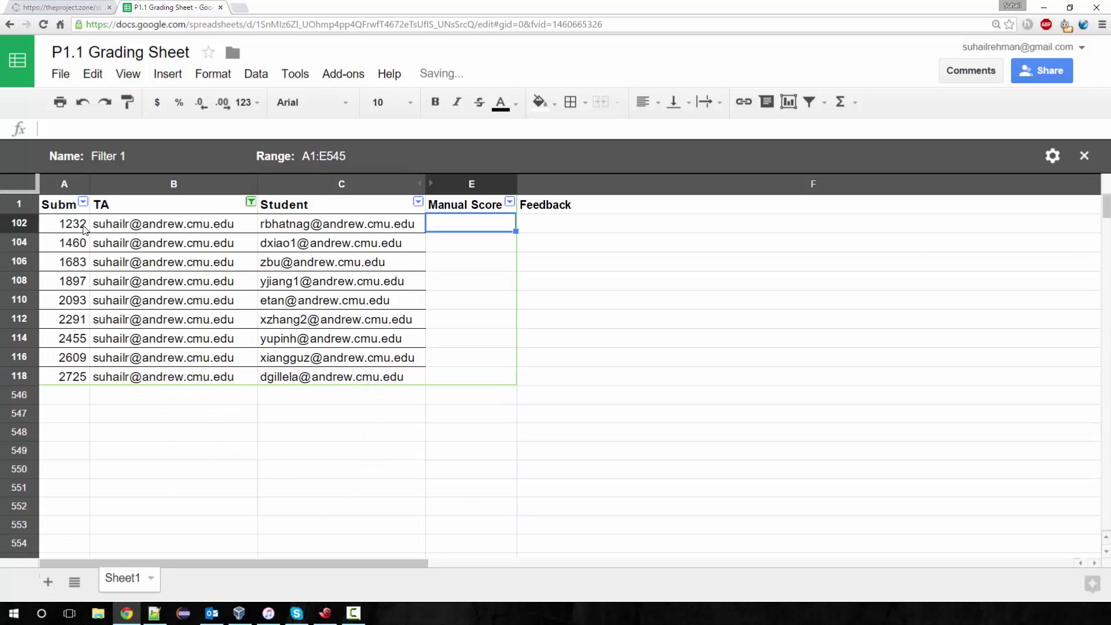
Copy the completed submission's manual score of 14 from the grading page into the Manual Score cell of row 118 in the grading sheet
left_click(78, 6)
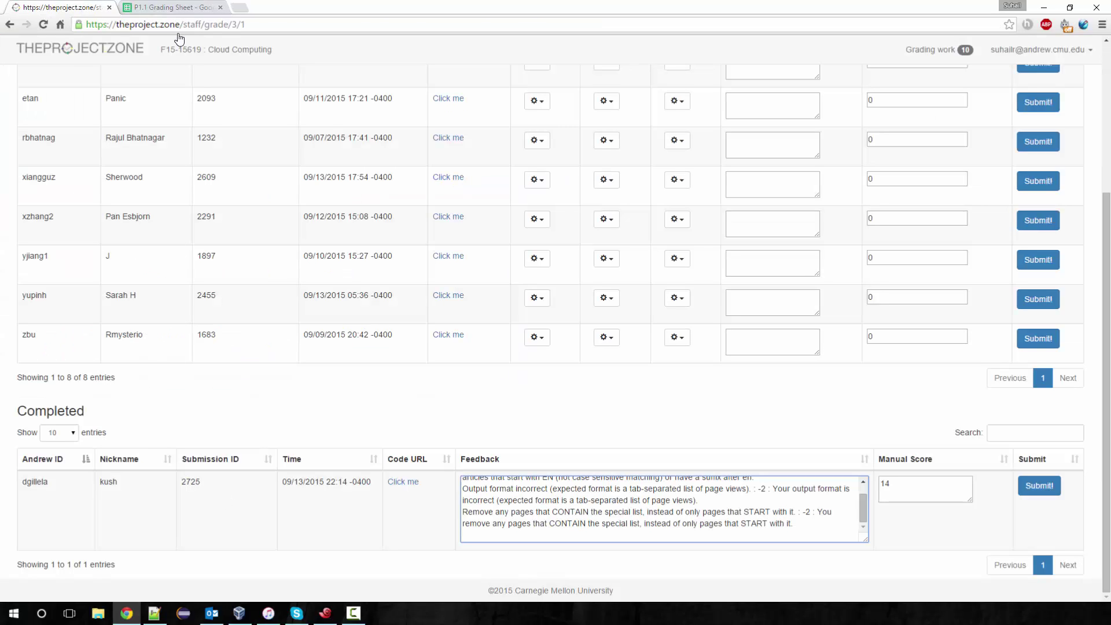
left_click(171, 7)
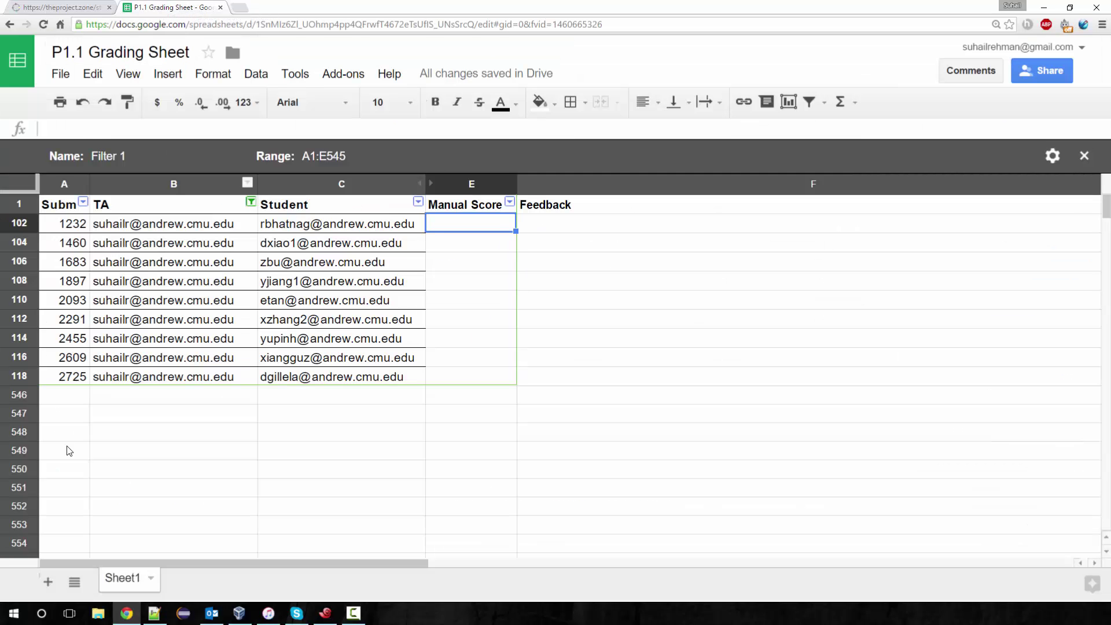
left_click(78, 379)
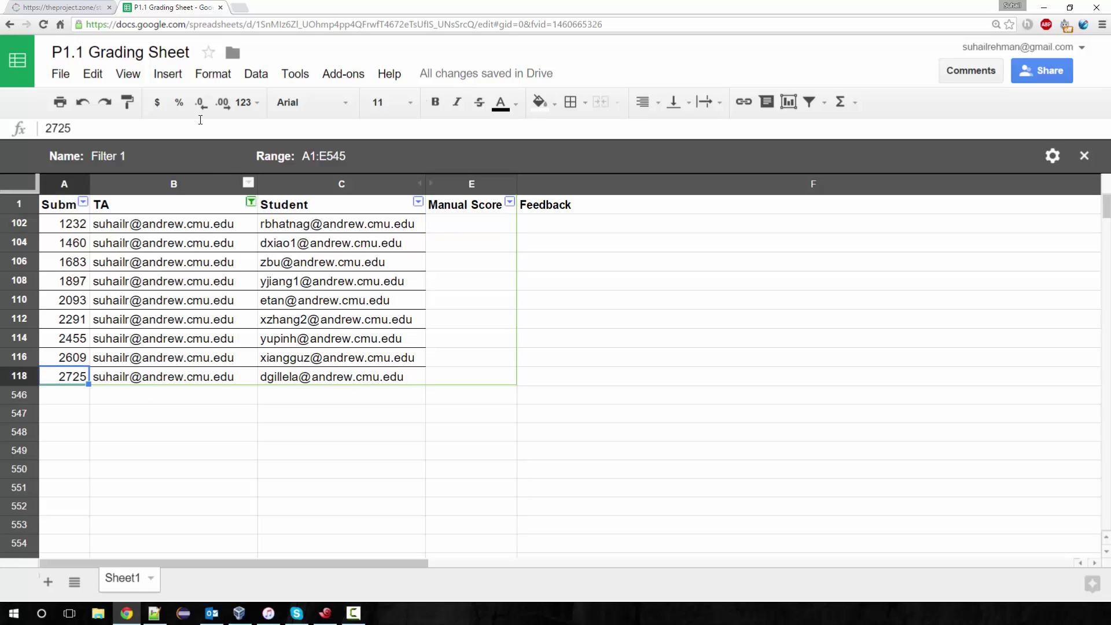
left_click(58, 7)
double_click(928, 499)
key("ctrl+c")
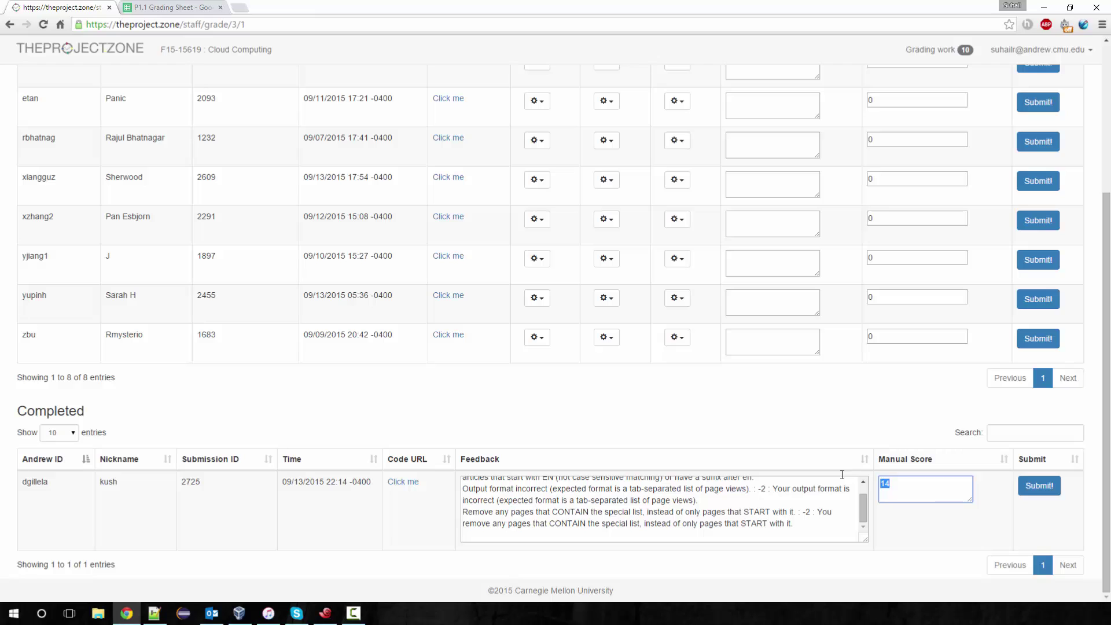
left_click(170, 7)
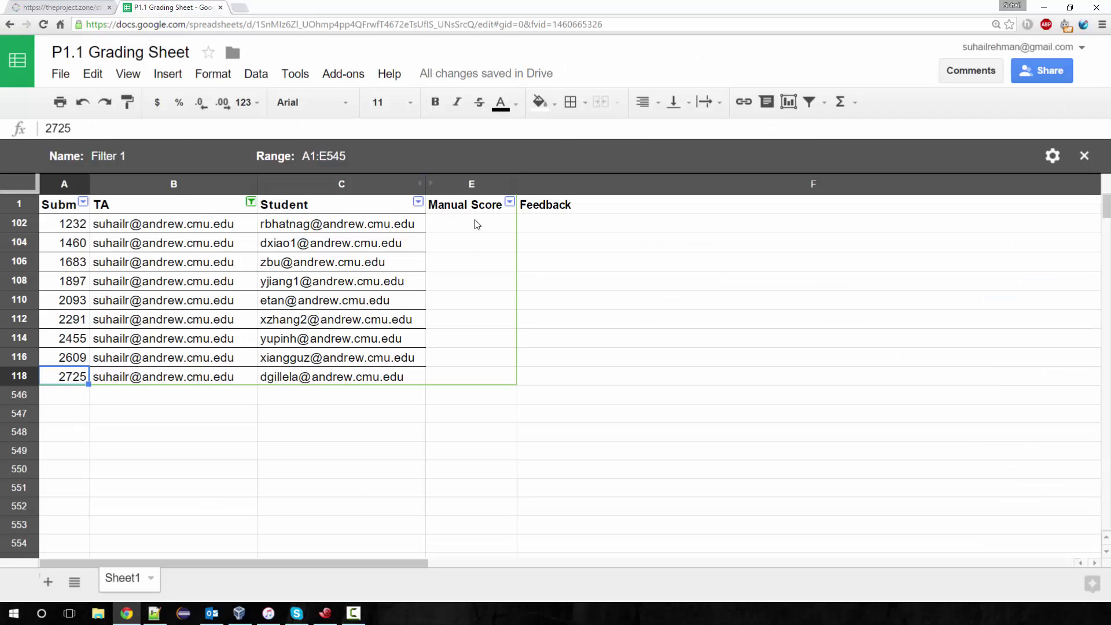
left_click(493, 378)
key("ctrl+v")
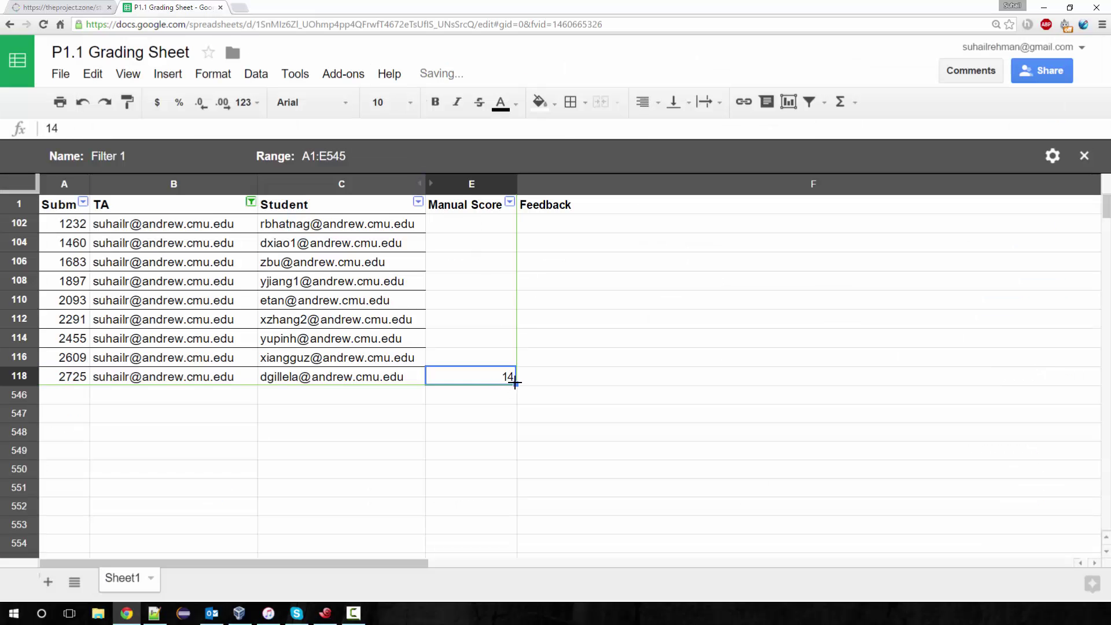
Copy all feedback text of the completed submission into the sheet's Feedback column, starting at row 118
left_click(598, 382)
left_click(87, 7)
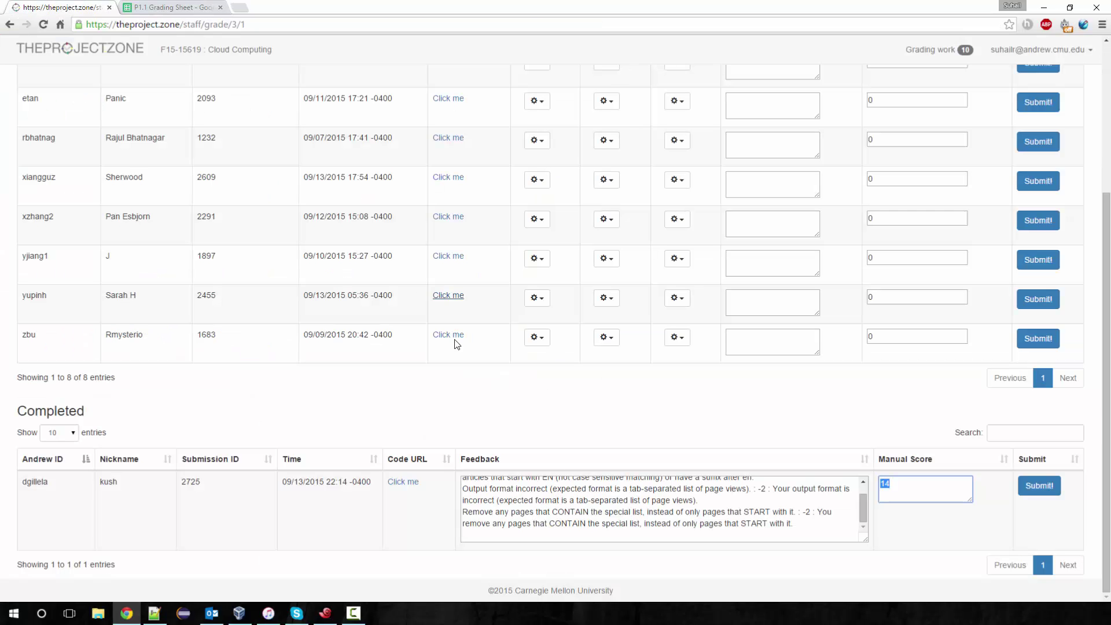
left_click(575, 499)
key("ctrl+a")
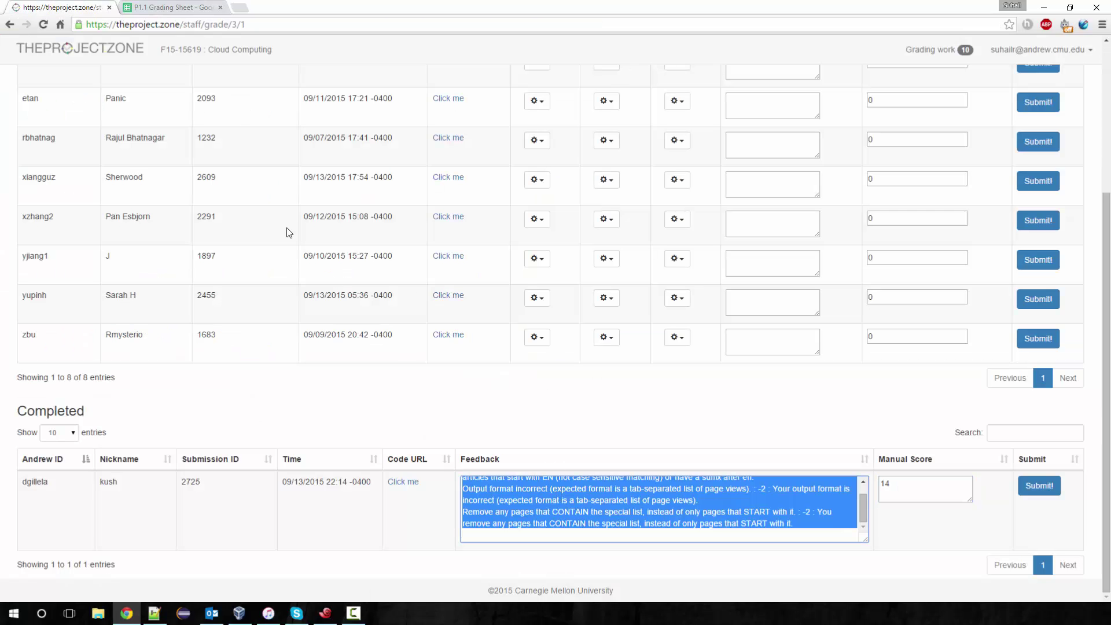
key("ctrl+c")
key("ctrl+Tab")
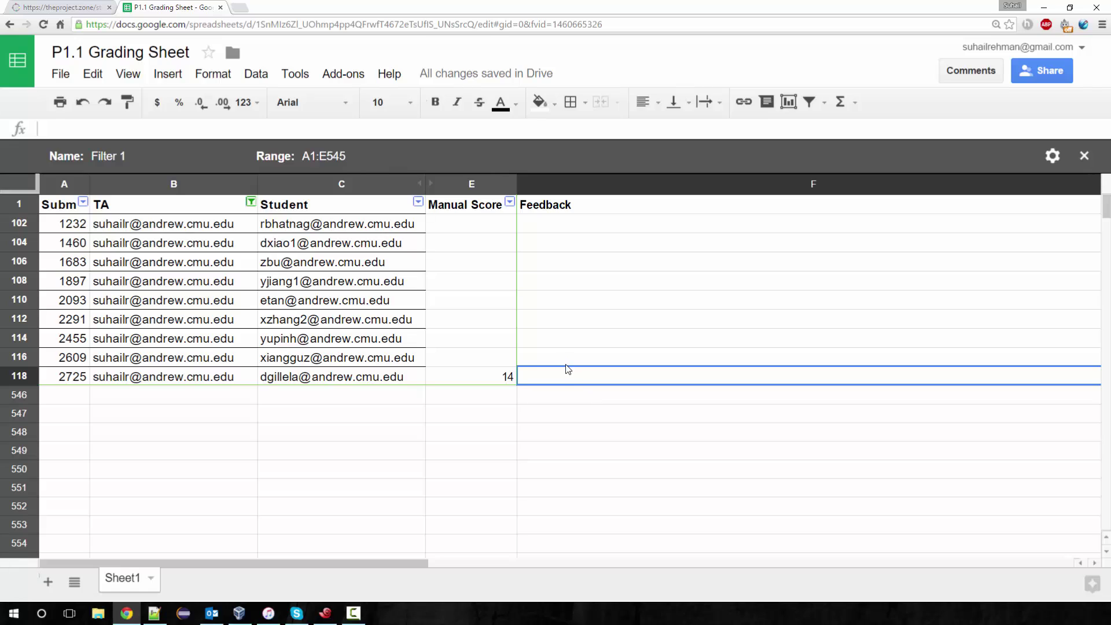
key("ctrl+v")
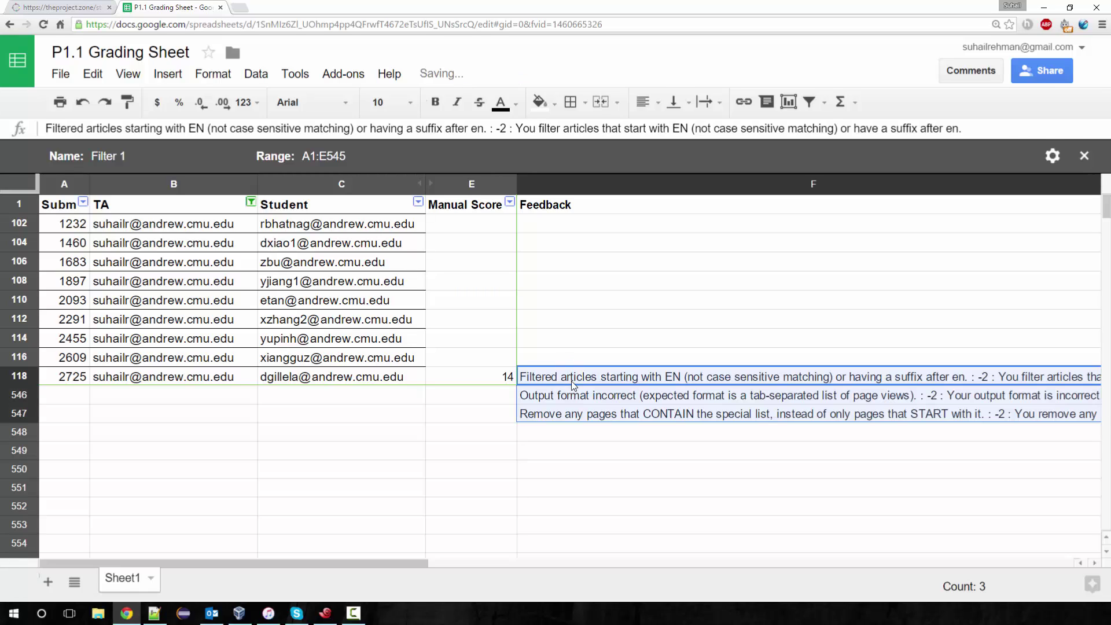
left_click(602, 469)
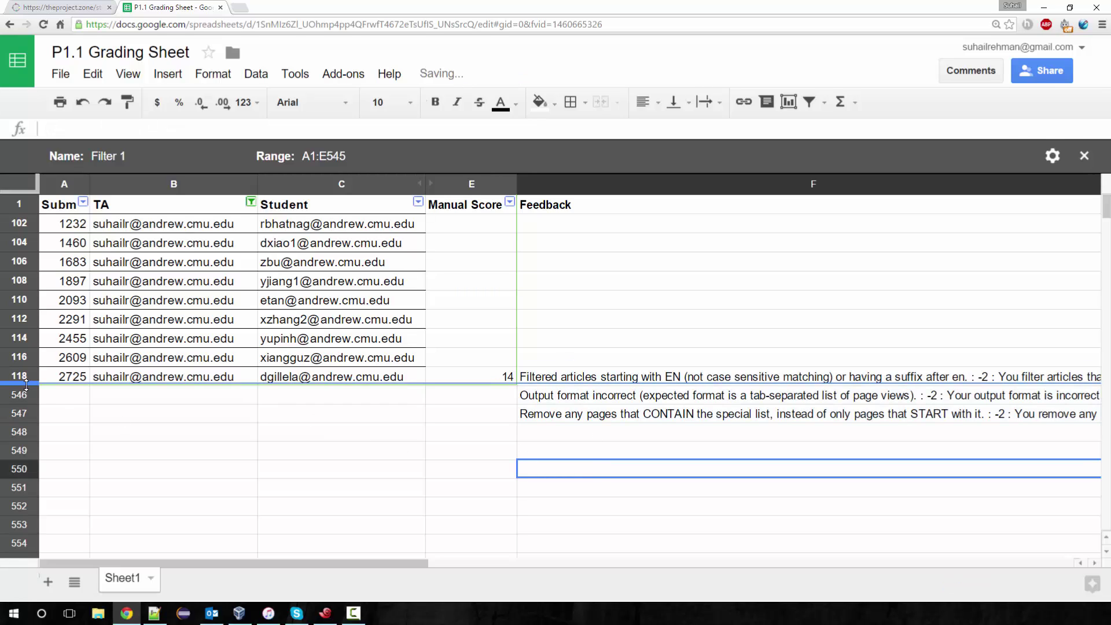
left_click(485, 377)
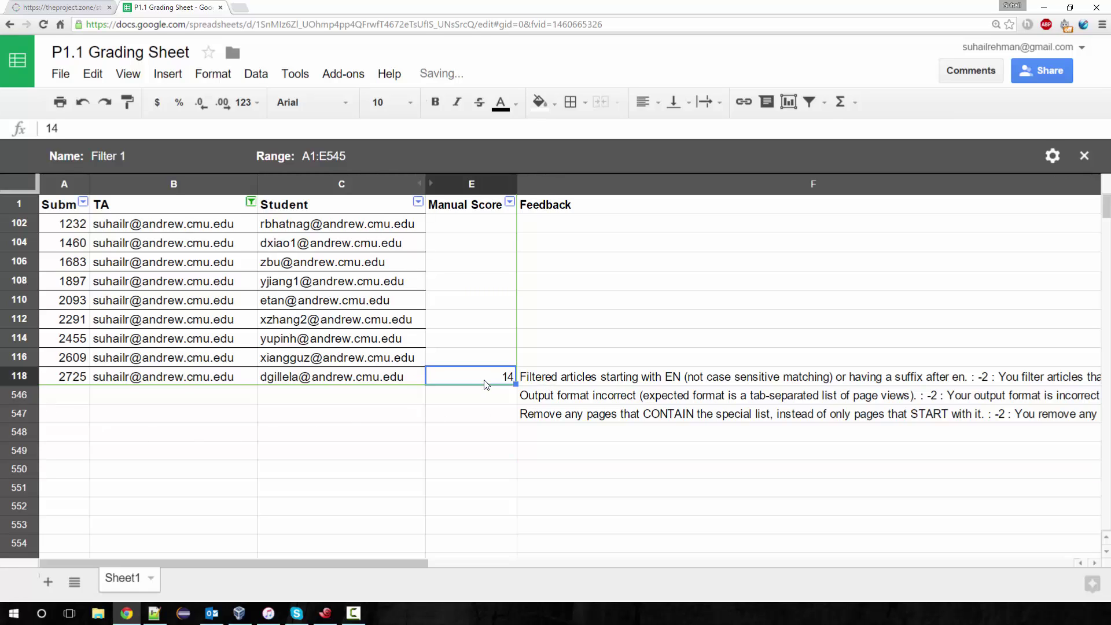
Review the completed entry's feedback and the pending submissions on the grading page, comparing them with the filtered rows in the grading sheet
left_click(52, 7)
left_click(593, 509)
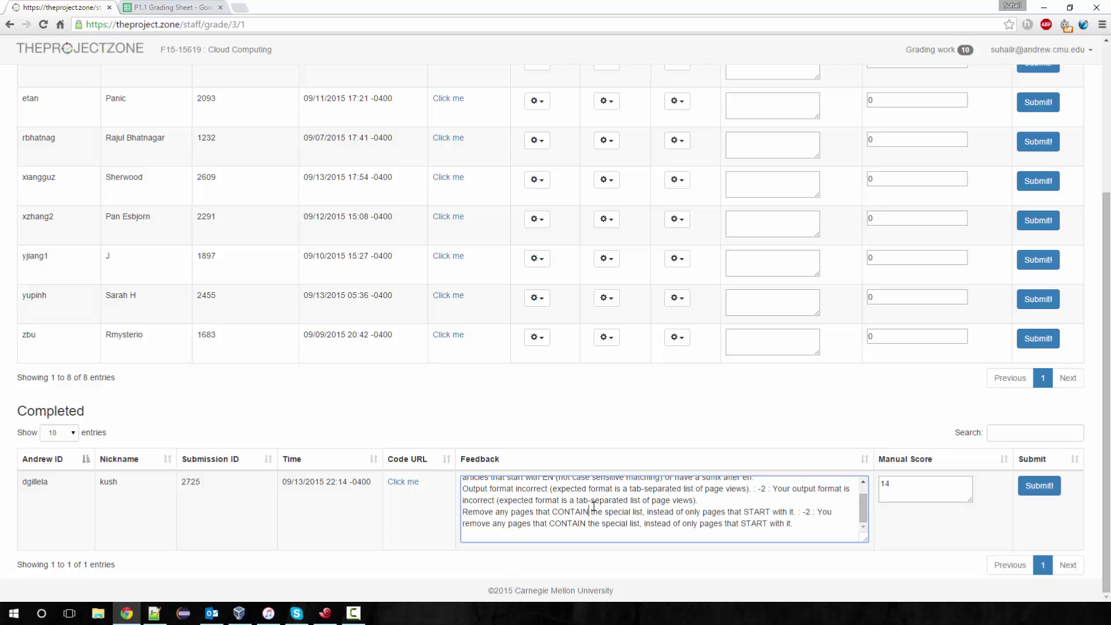
scroll(800, 517, "up", 1)
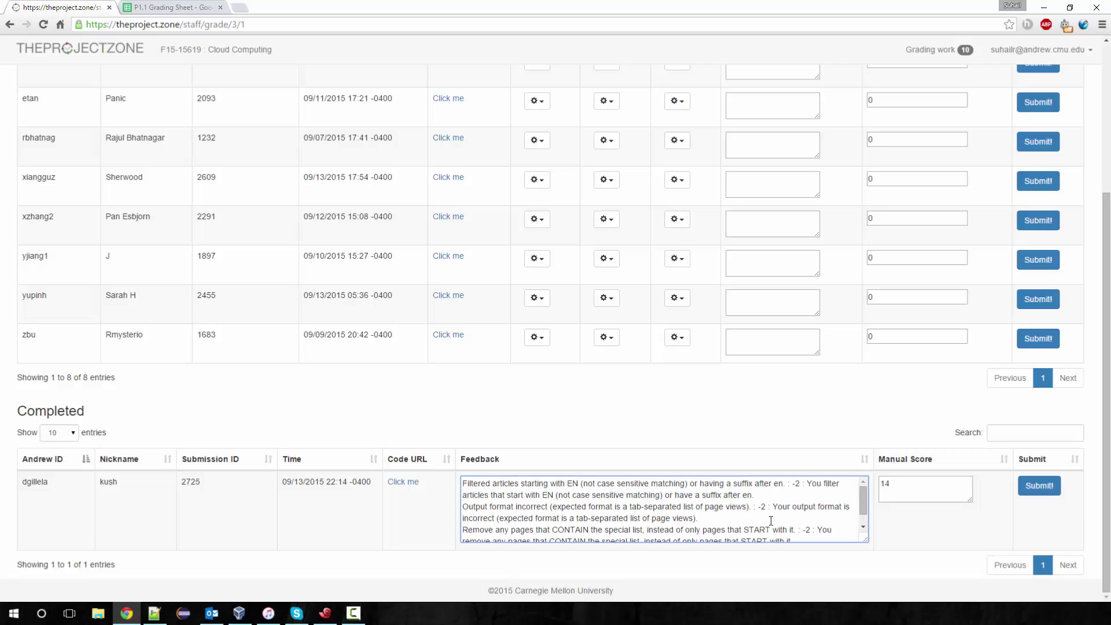
scroll(769, 521, "up", 2)
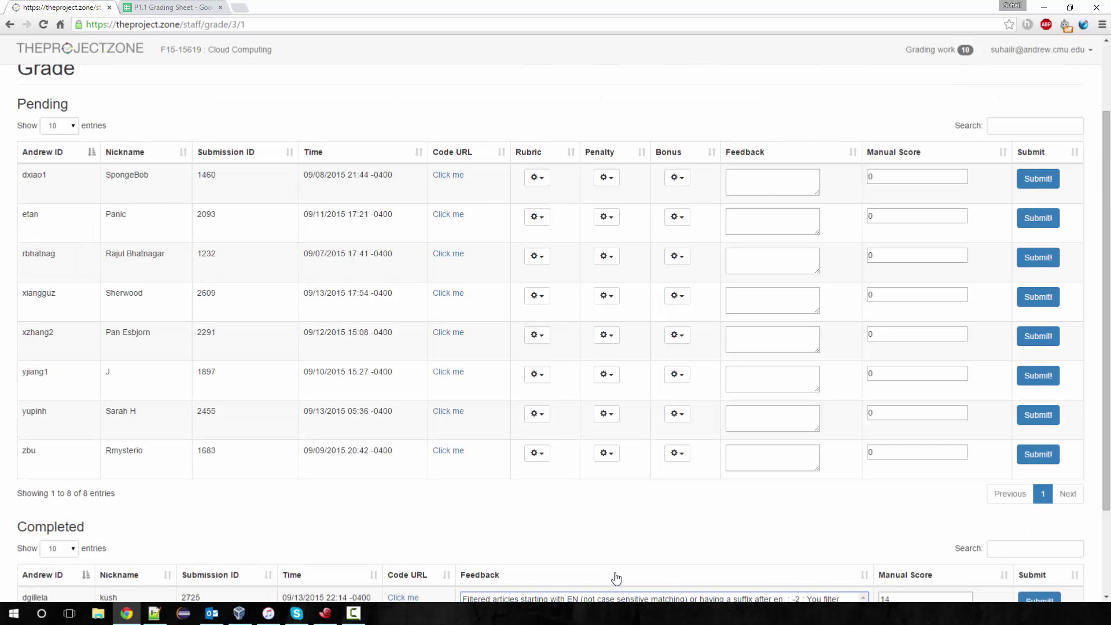
left_click(179, 7)
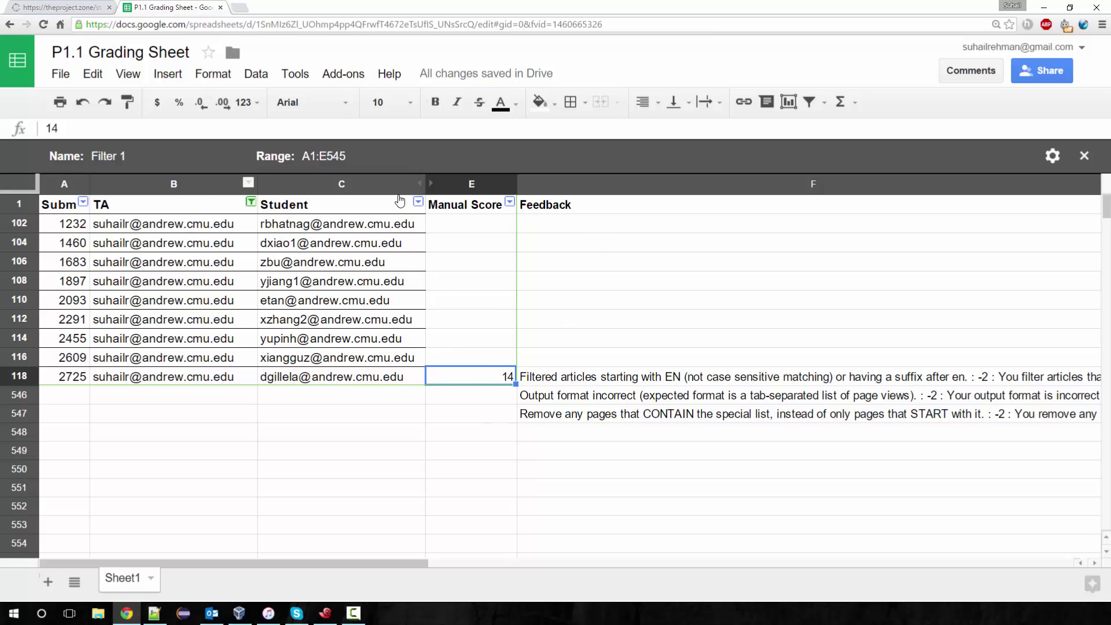
left_click(60, 7)
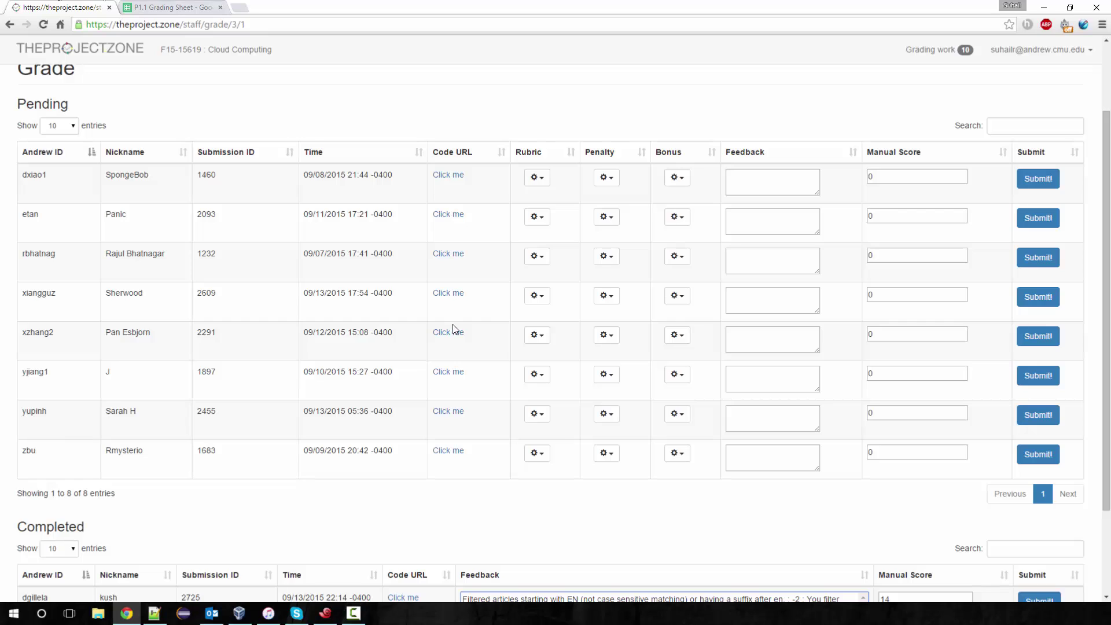
scroll(468, 328, "up", 2)
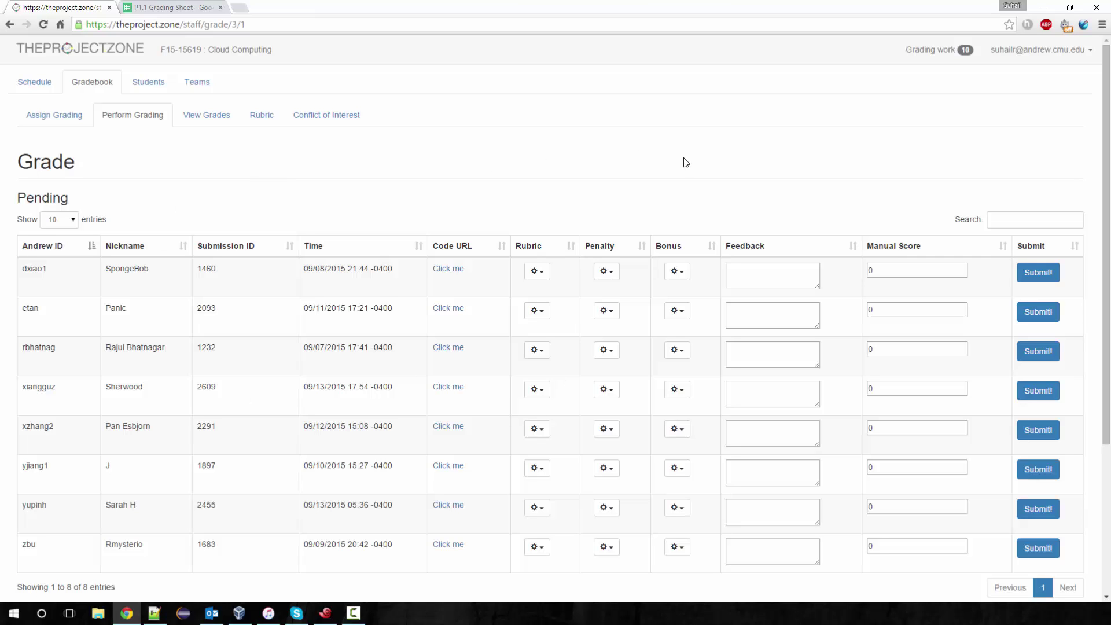
scroll(950, 353, "down", 4)
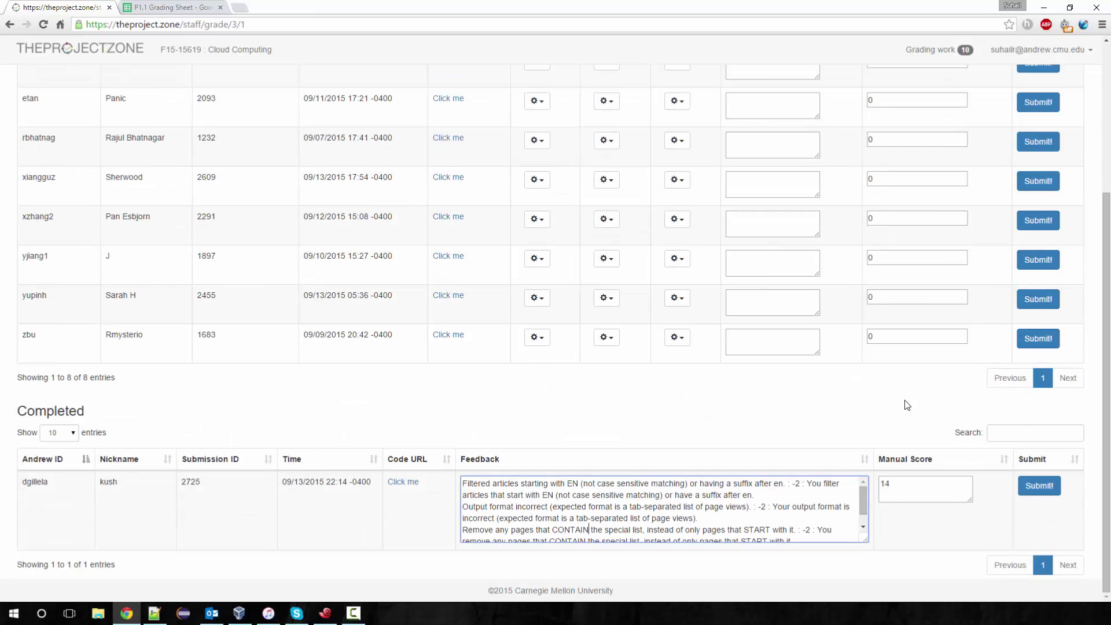
scroll(810, 376, "up", 4)
scroll(568, 275, "down", 4)
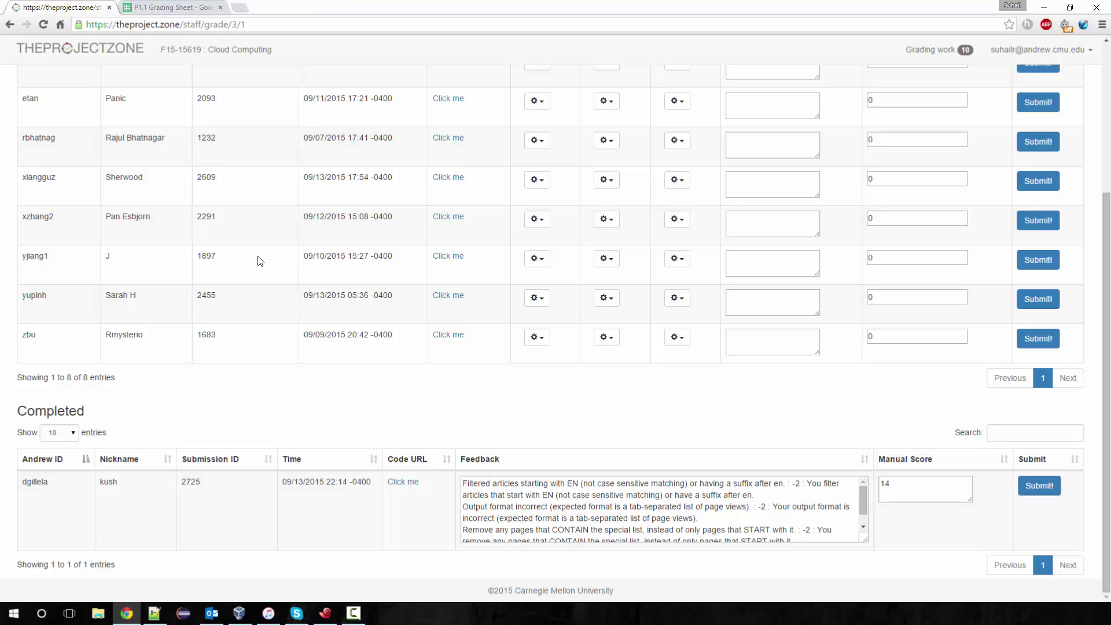
left_click(168, 7)
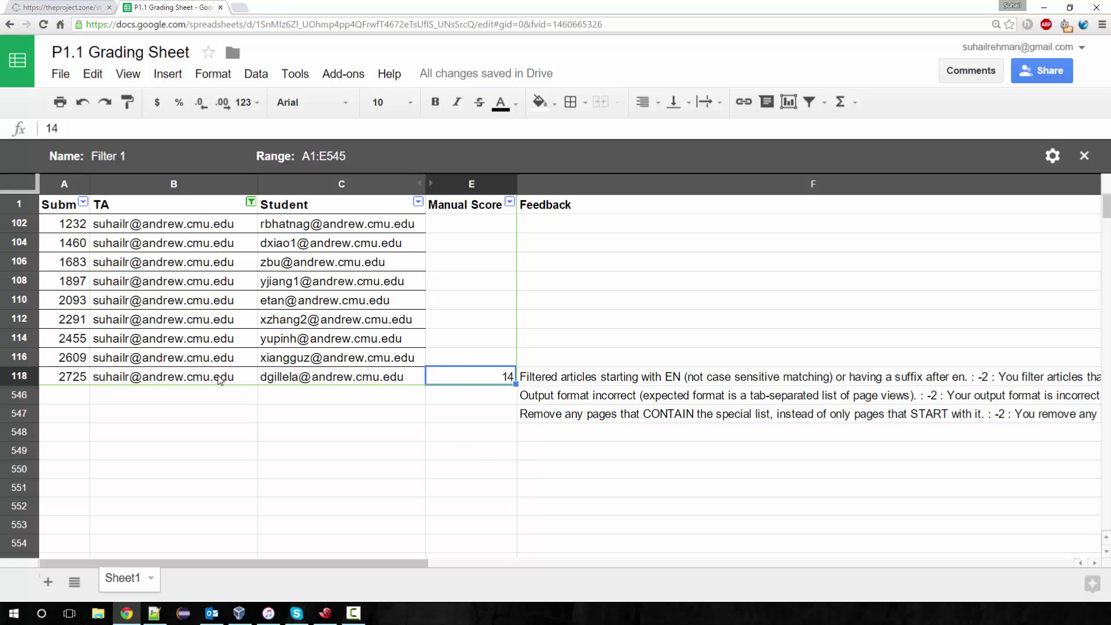
left_click(58, 7)
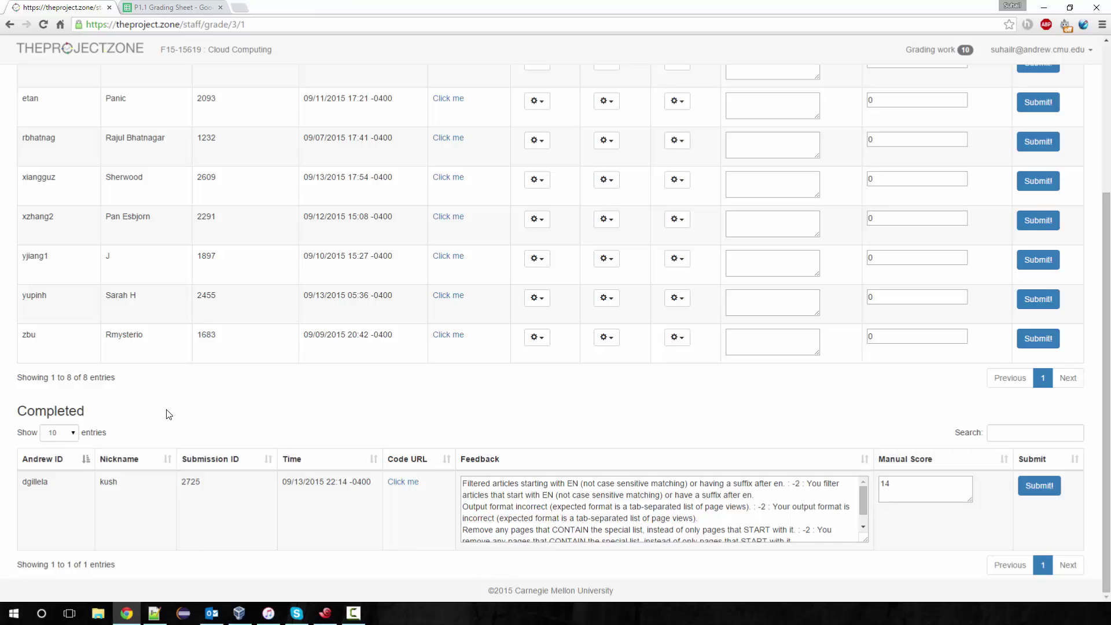
Mark row 104 of the grading sheet by setting its text colour to red
left_click(155, 7)
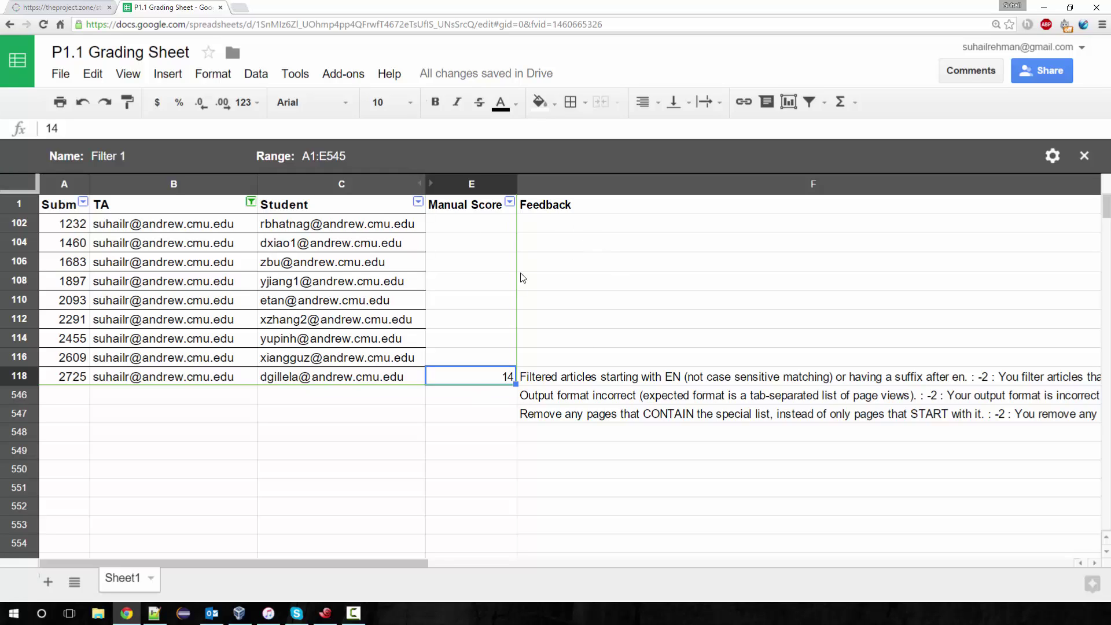
left_click(18, 242)
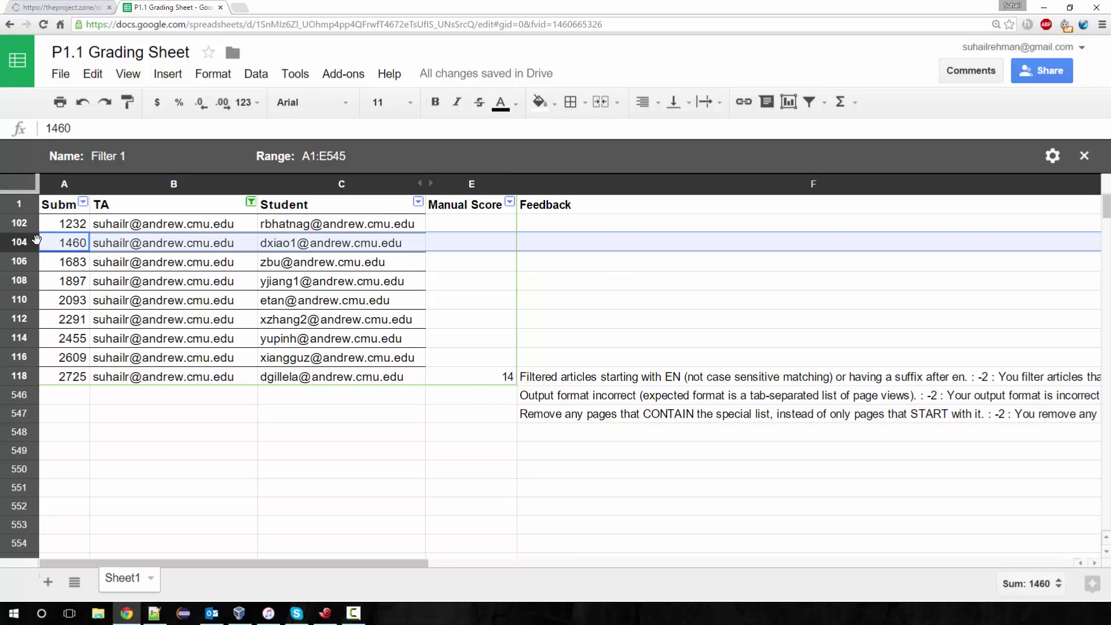
left_click(515, 105)
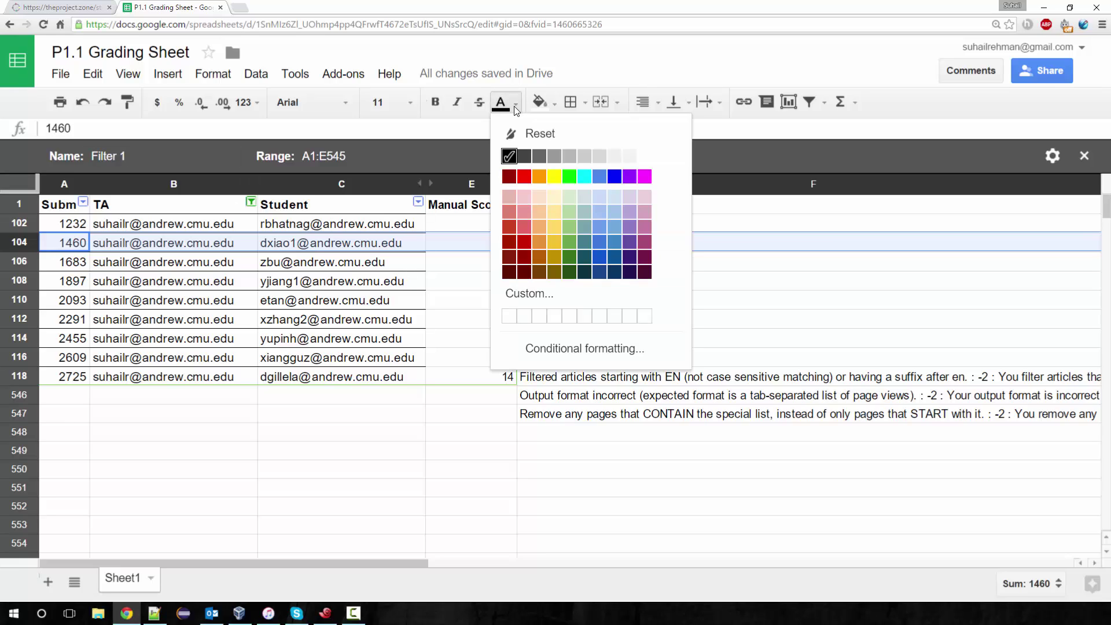
left_click(523, 176)
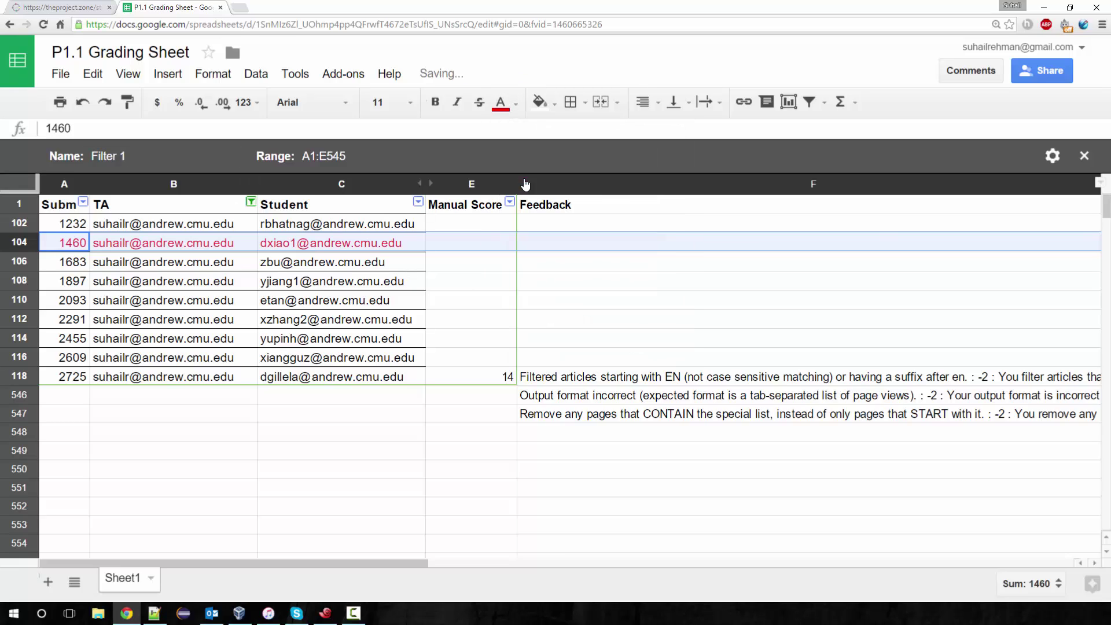
left_click(326, 270)
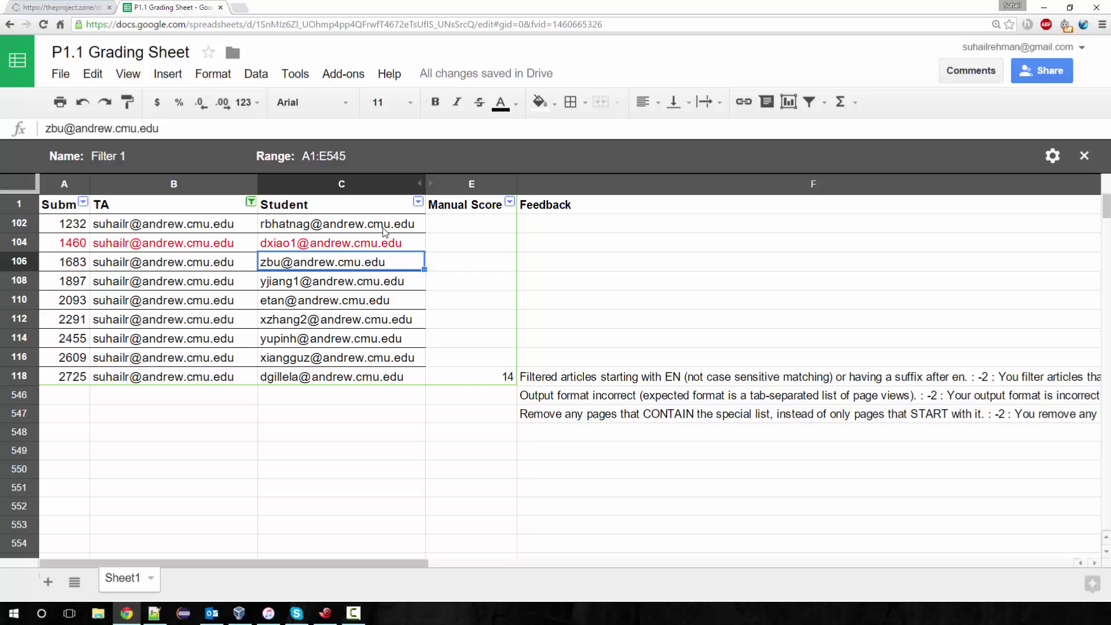
left_click(81, 7)
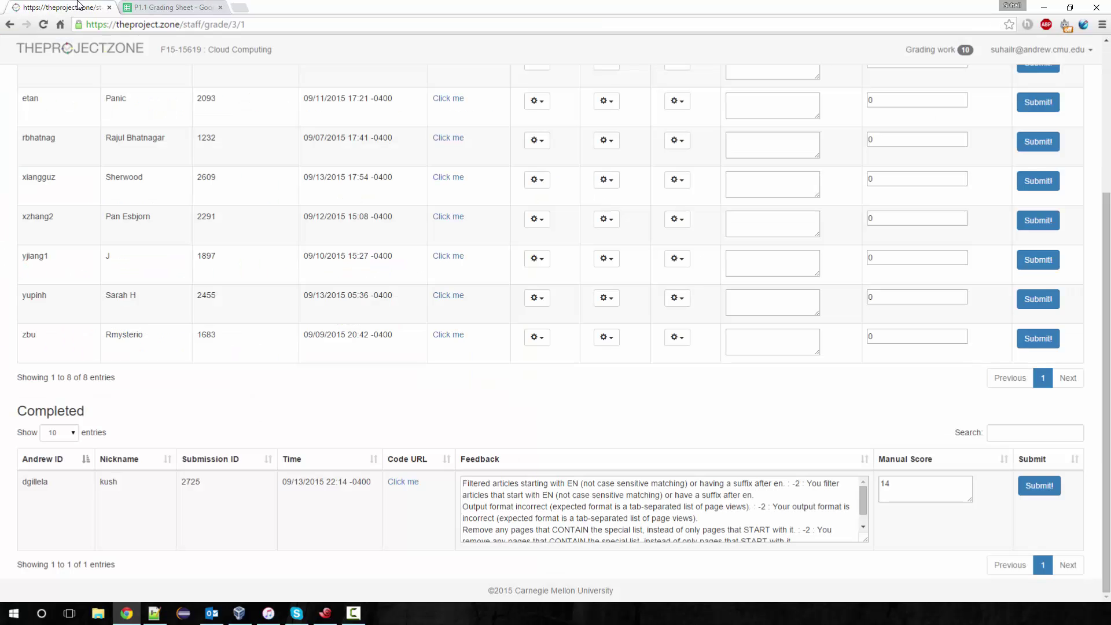
left_click(156, 4)
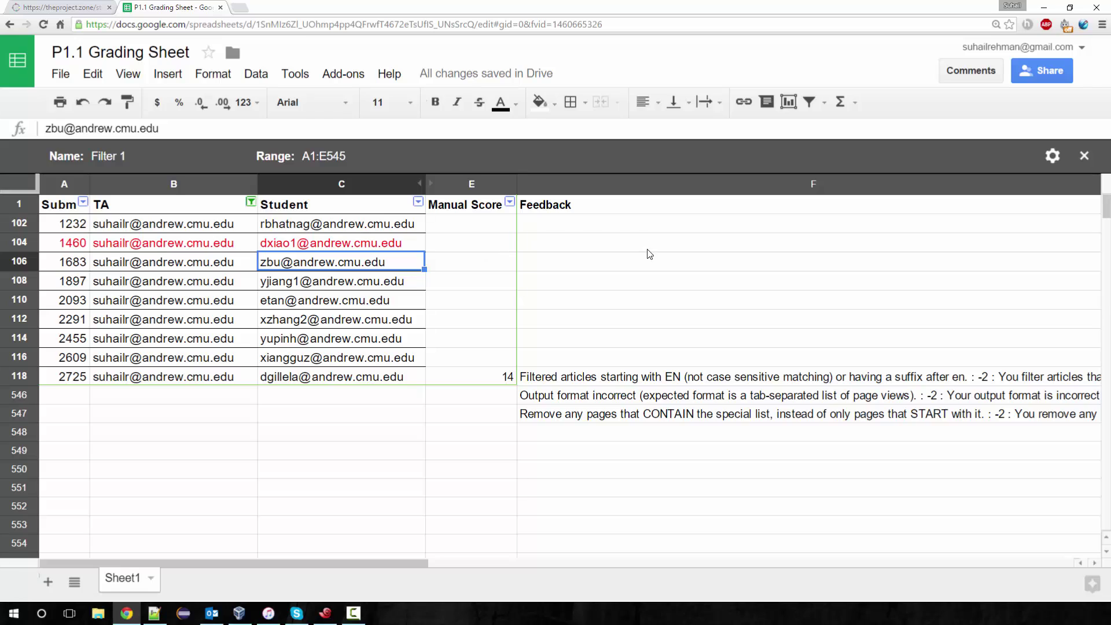
On the grading page, apply rubric items Code Style (20), pages that CONTAIN the special list (-2) and pages starting with special characters (-2) to the first pending submission
key("ctrl+shift+Tab")
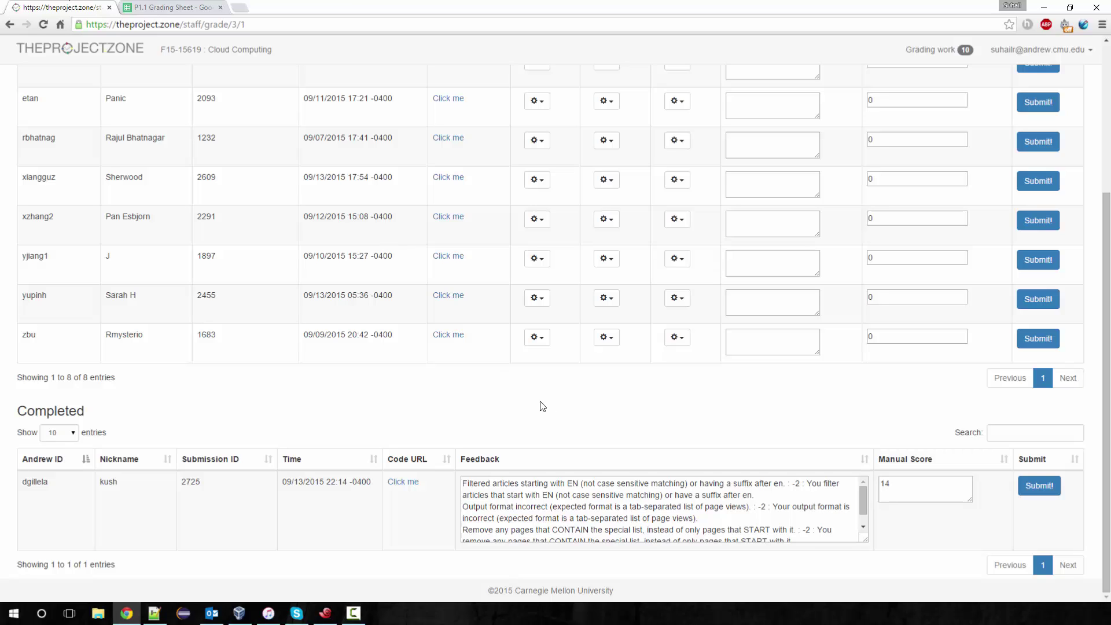
scroll(530, 404, "up", 4)
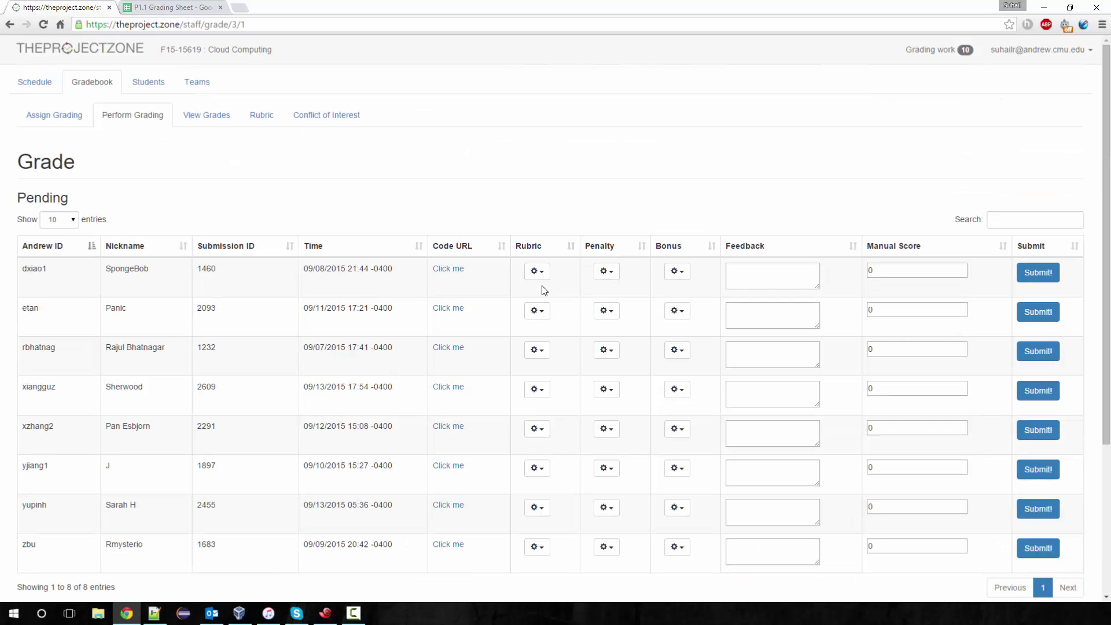
left_click(537, 272)
scroll(608, 324, "down", 3)
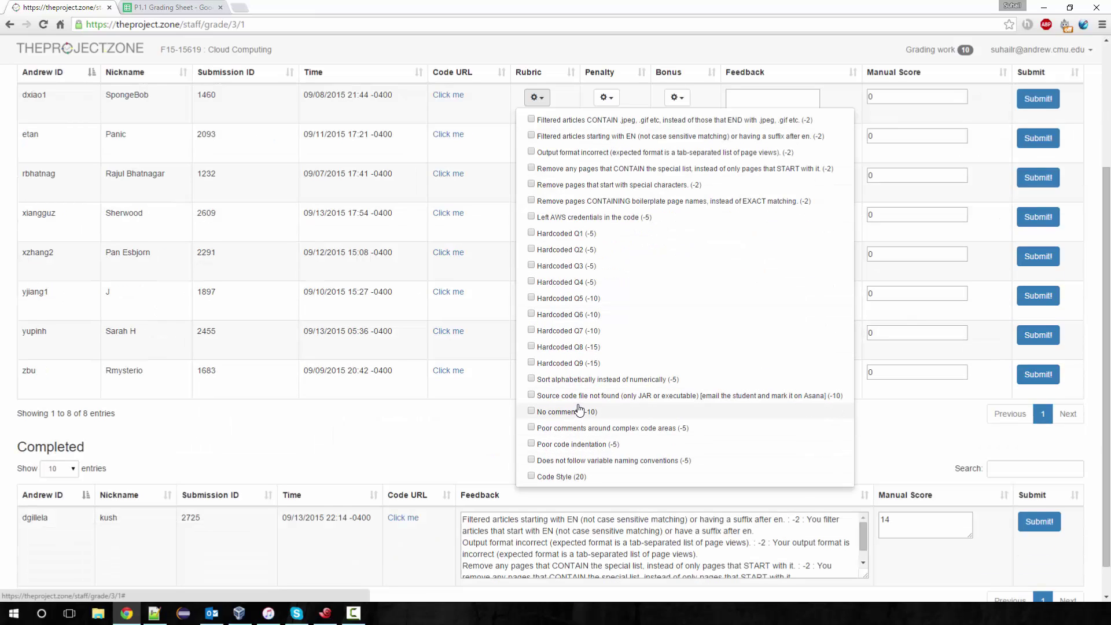
left_click(580, 478)
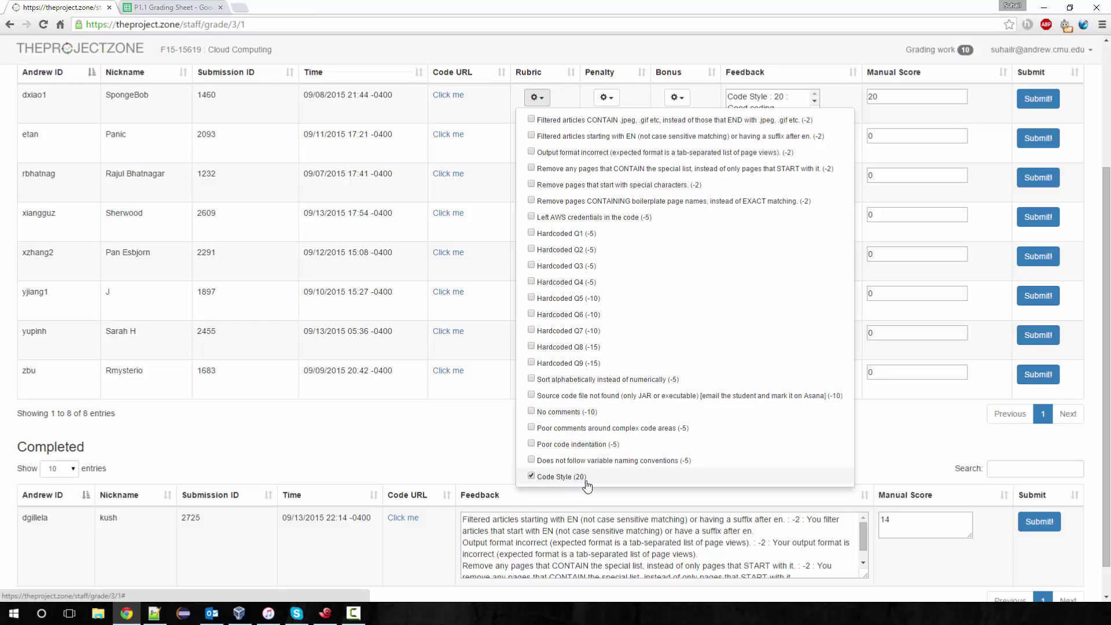
left_click(580, 169)
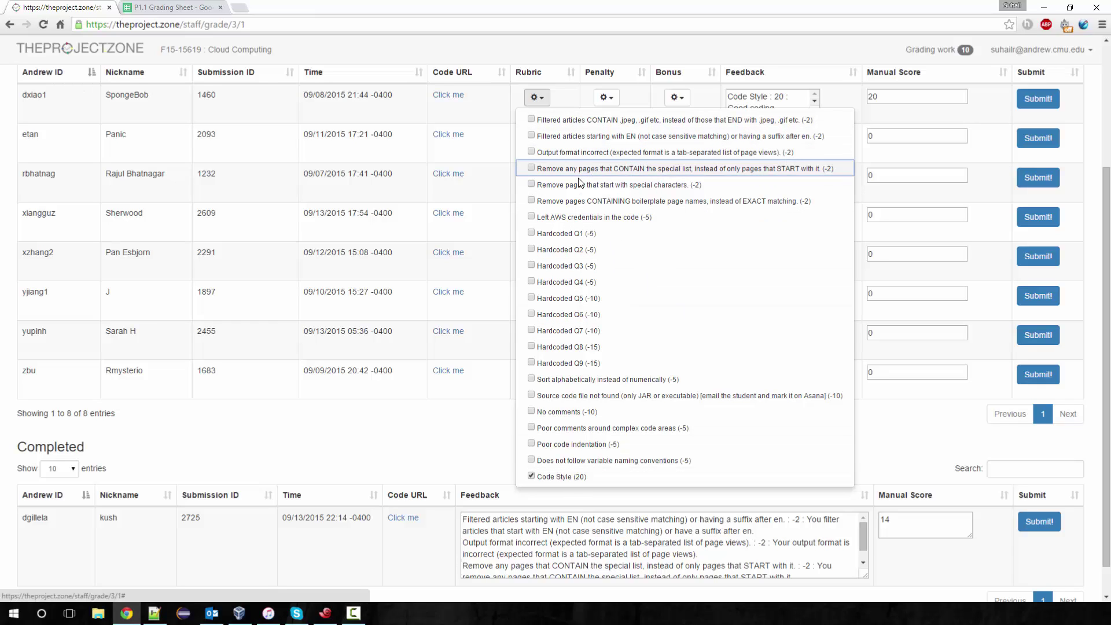
left_click(581, 189)
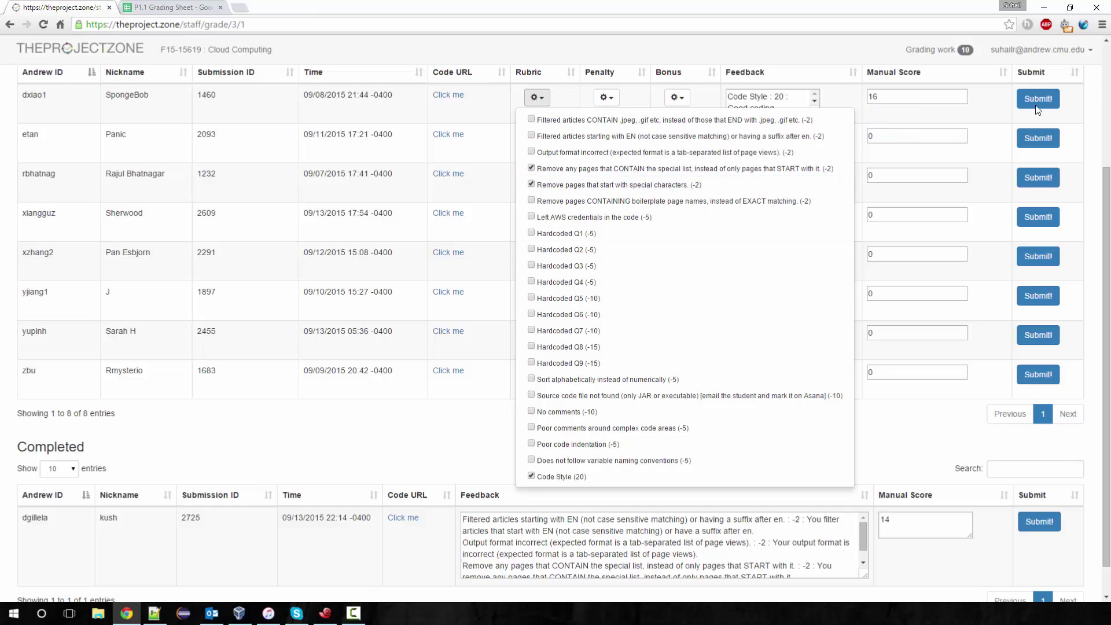
left_click(540, 96)
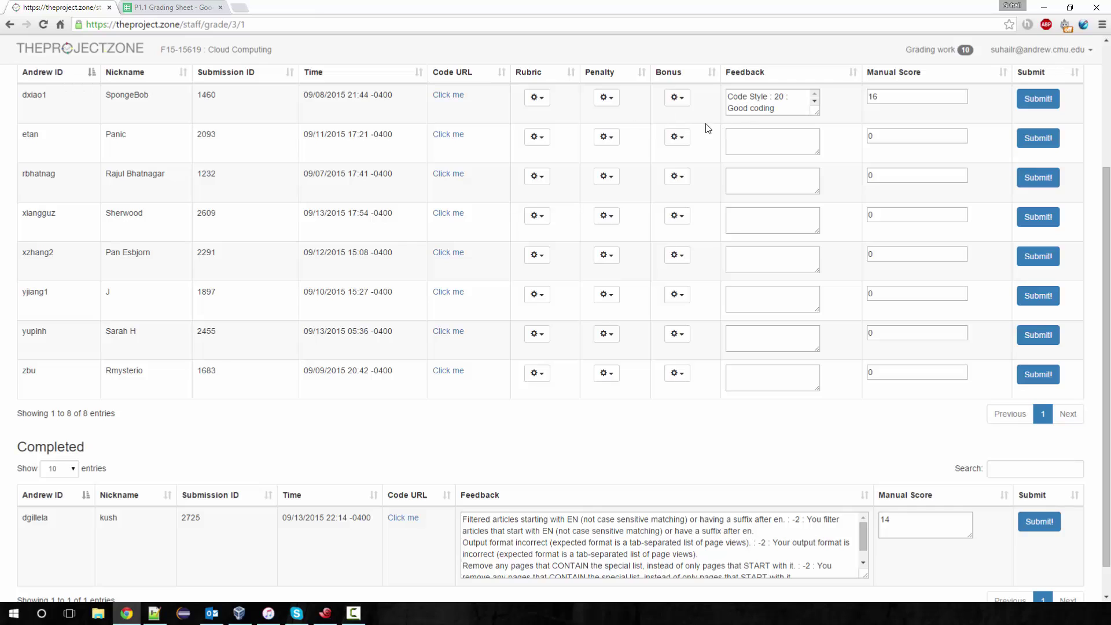
Submit the first pending submission's rubric feedback and manual score of 16, and check the pending and completed lists
scroll(1023, 134, "up", 2)
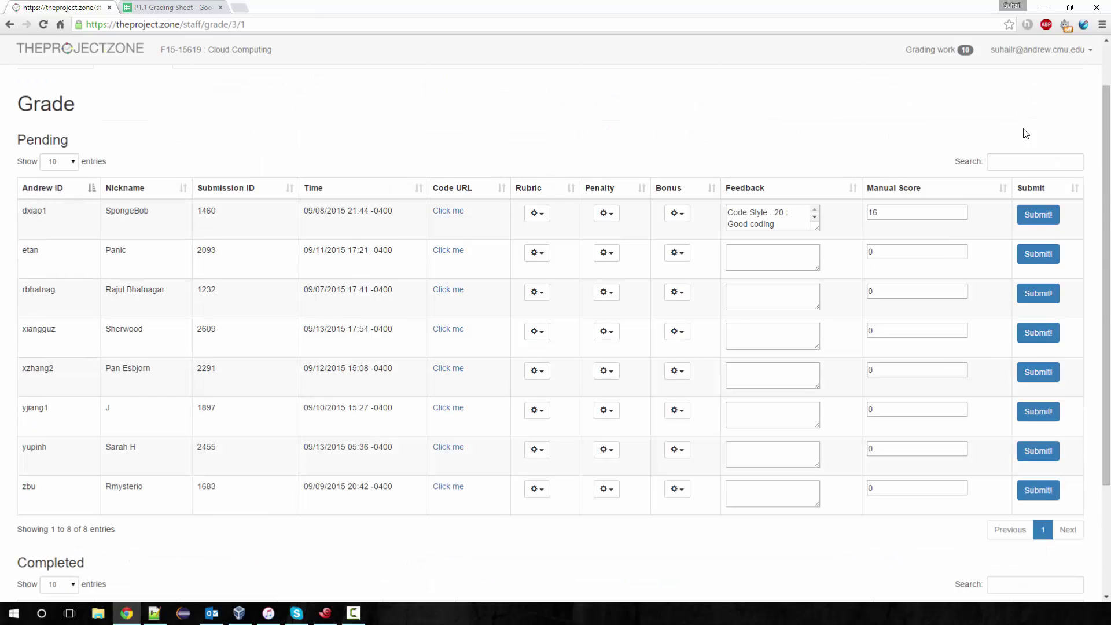
left_click(1042, 220)
scroll(834, 345, "up", 1)
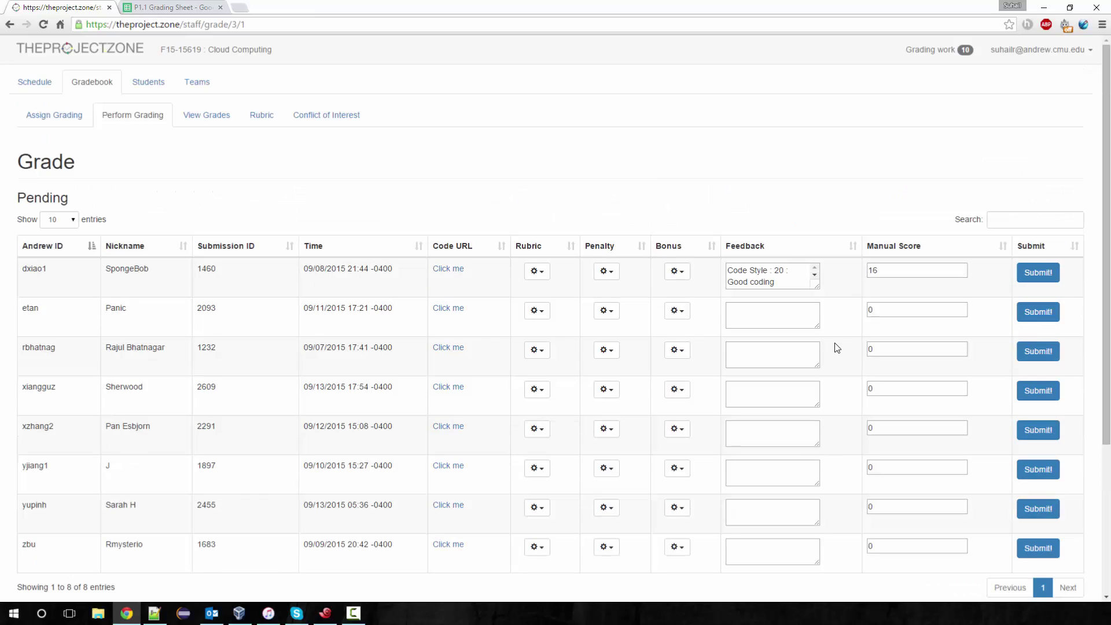
scroll(841, 347, "down", 4)
scroll(845, 345, "up", 4)
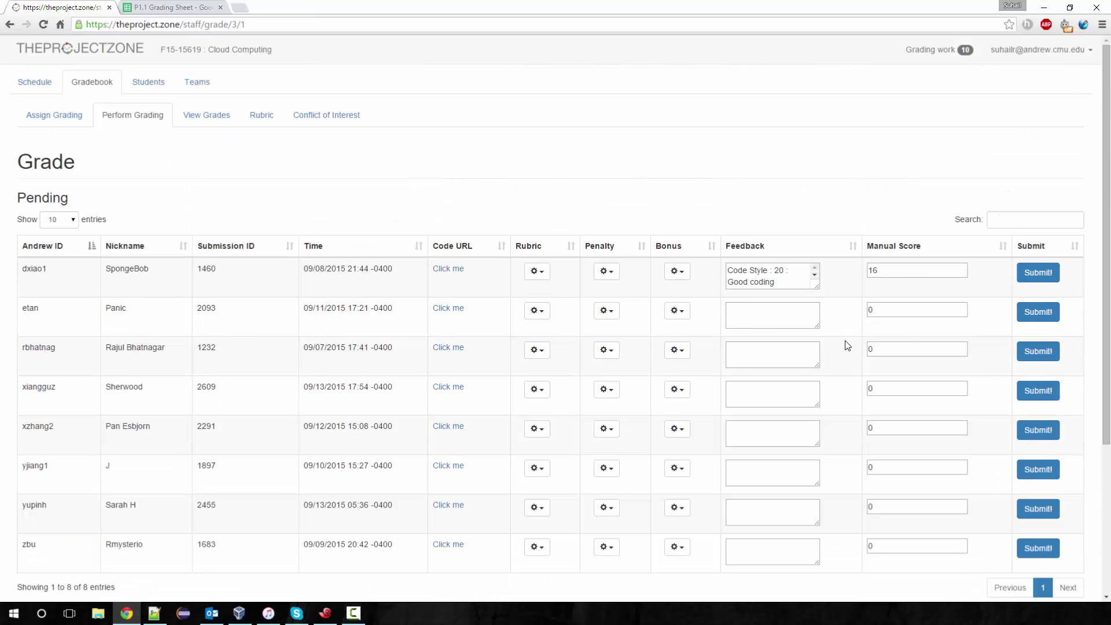